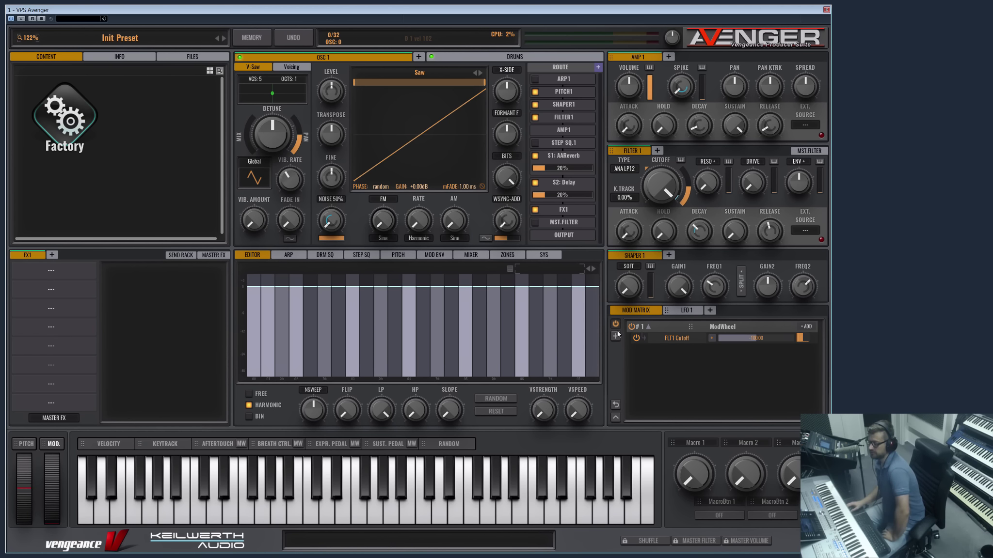
# Browse the FX1 effect choices without loading any effect.
pyautogui.click(45, 273)
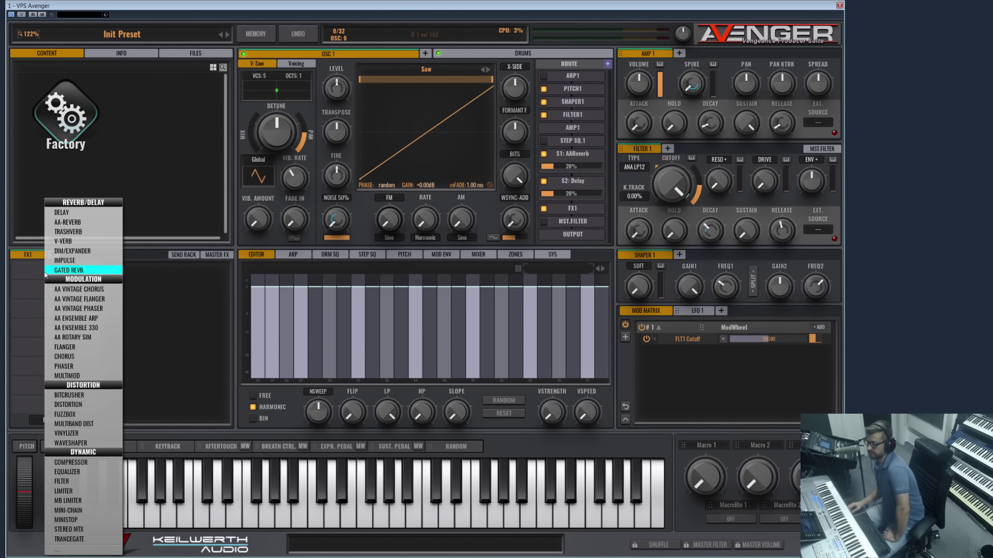
pyautogui.click(39, 283)
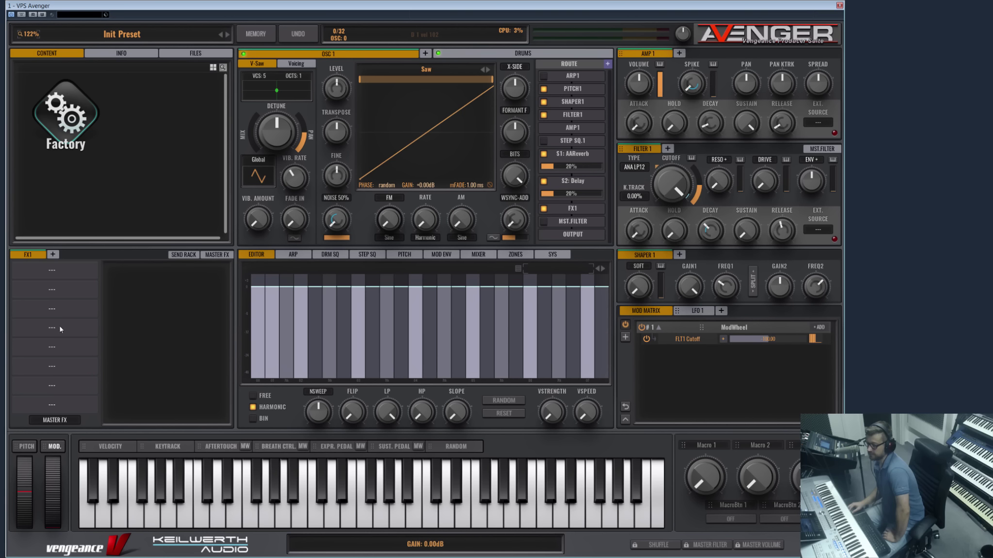
pyautogui.click(50, 280)
pyautogui.click(33, 269)
pyautogui.click(32, 270)
pyautogui.click(26, 279)
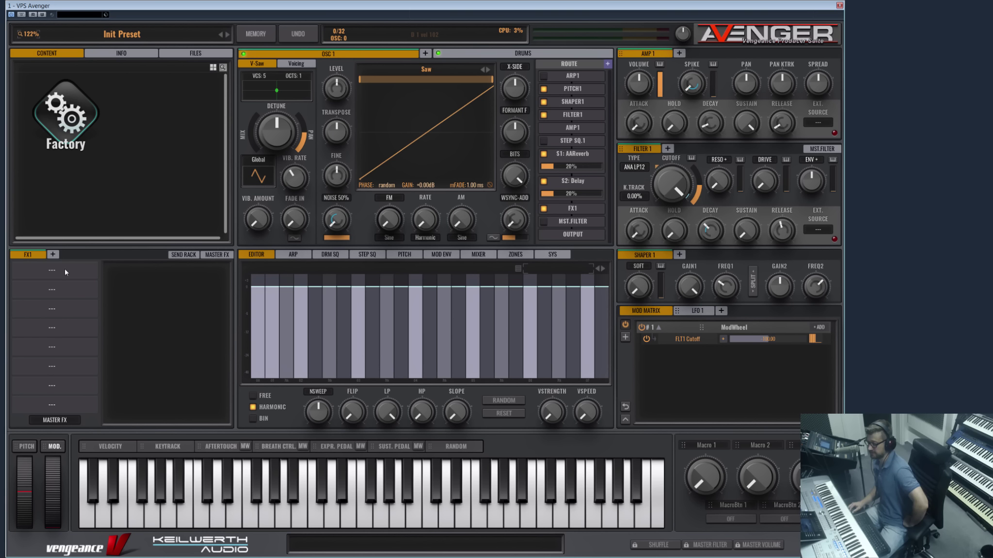
# Add FX2, FX3 and FX4 insert buses and switch to FX2.
pyautogui.click(55, 254)
pyautogui.click(92, 255)
pyautogui.click(128, 255)
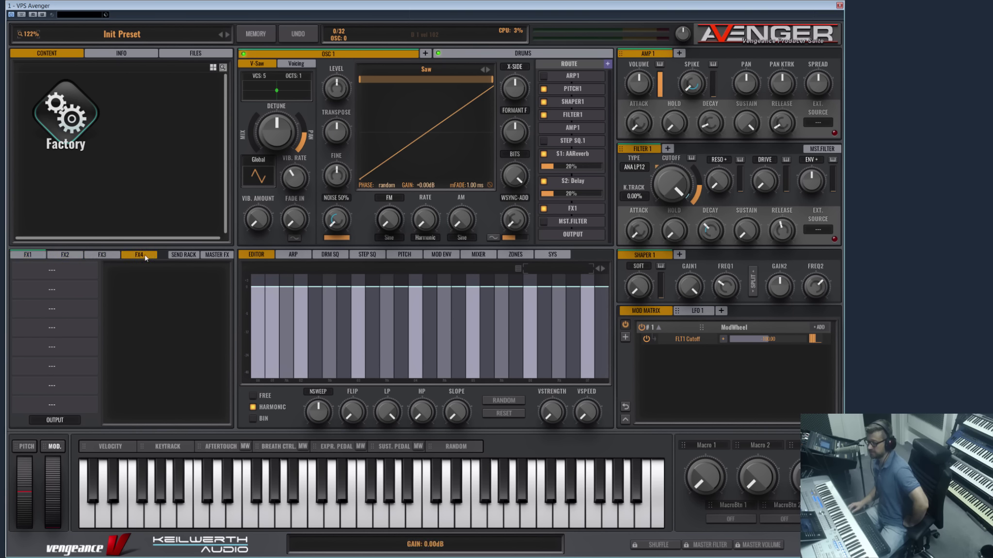
pyautogui.click(65, 255)
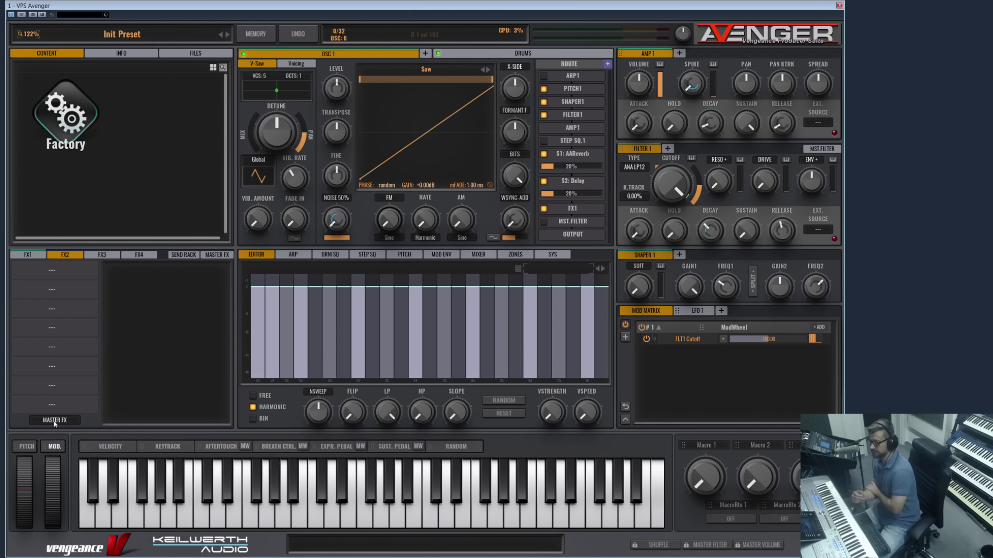
# Show the send effects rack, then the master effects chain with its equalizer.
pyautogui.click(183, 255)
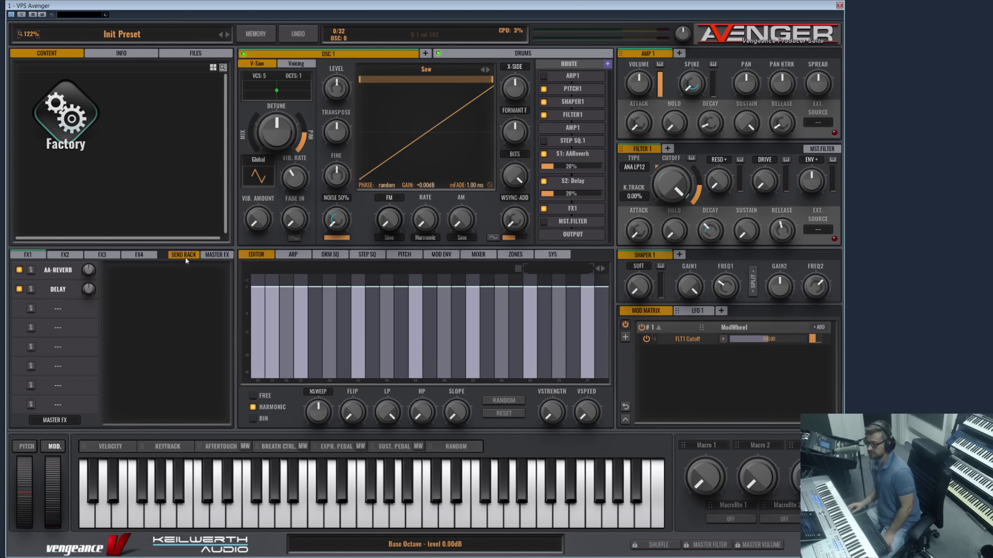
pyautogui.click(217, 253)
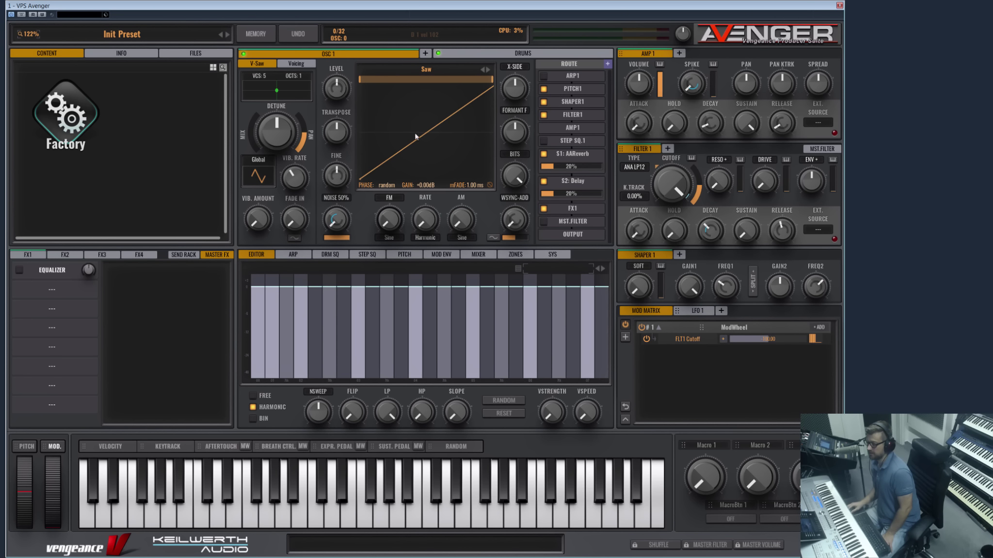
pyautogui.moveTo(322, 58)
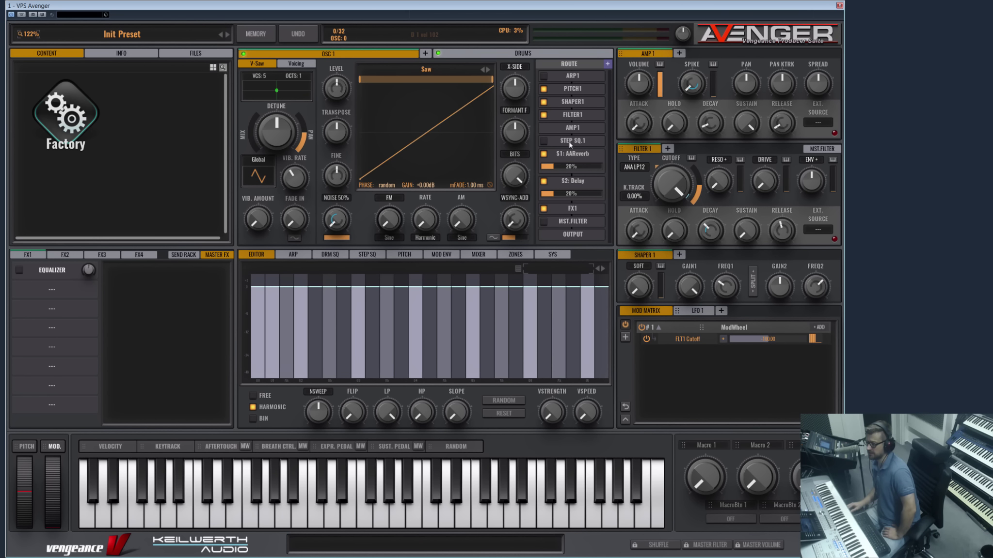
# Add a second oscillator, deleting the extra third oscillator that was also added.
pyautogui.click(424, 53)
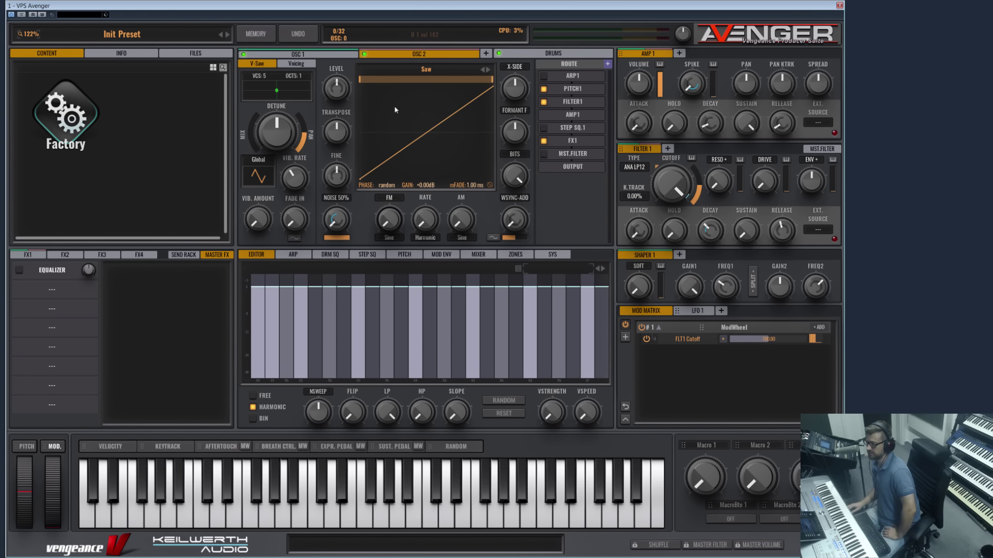
pyautogui.click(485, 53)
pyautogui.rightClick(422, 58)
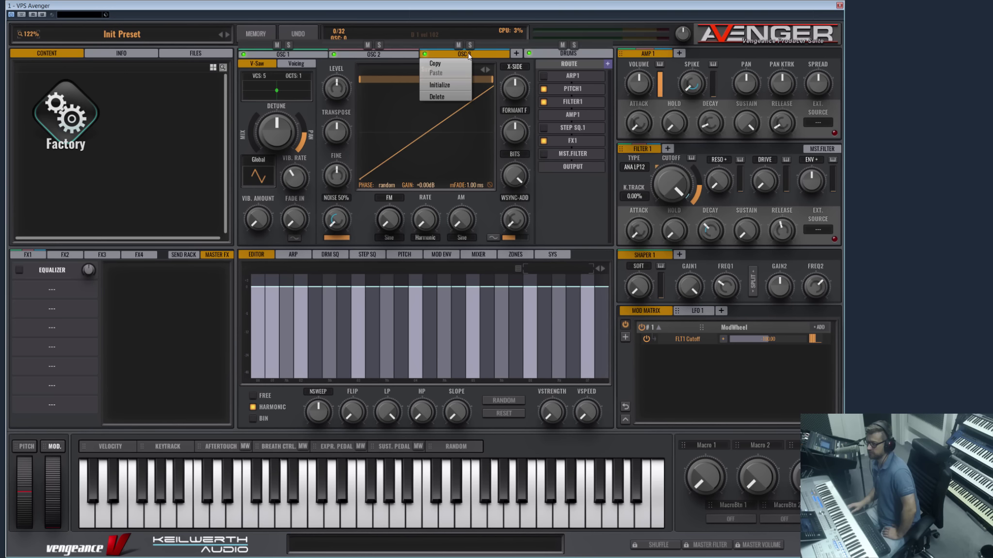
pyautogui.click(446, 96)
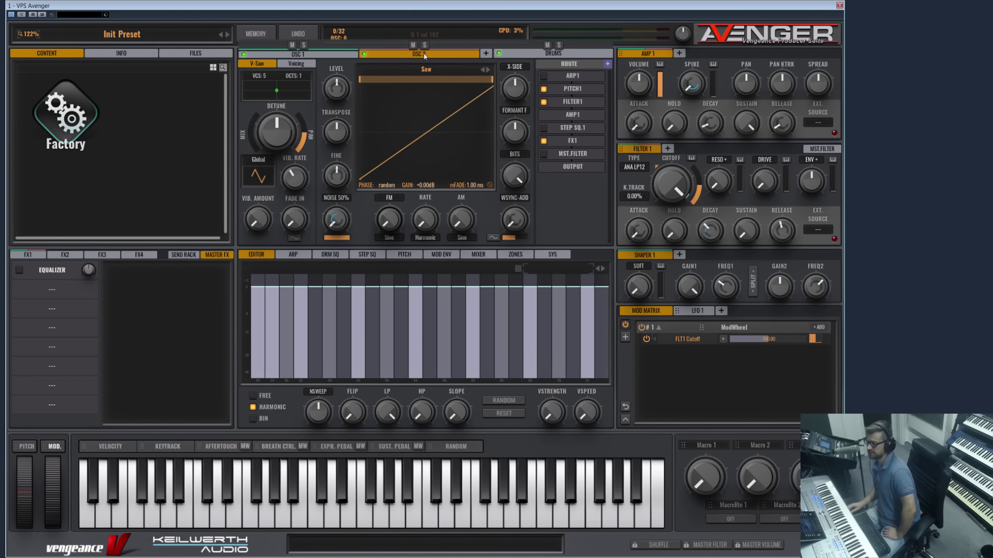
# Review the reverb and delay send settings, then set OSC 2's waveform to Square.
pyautogui.click(183, 256)
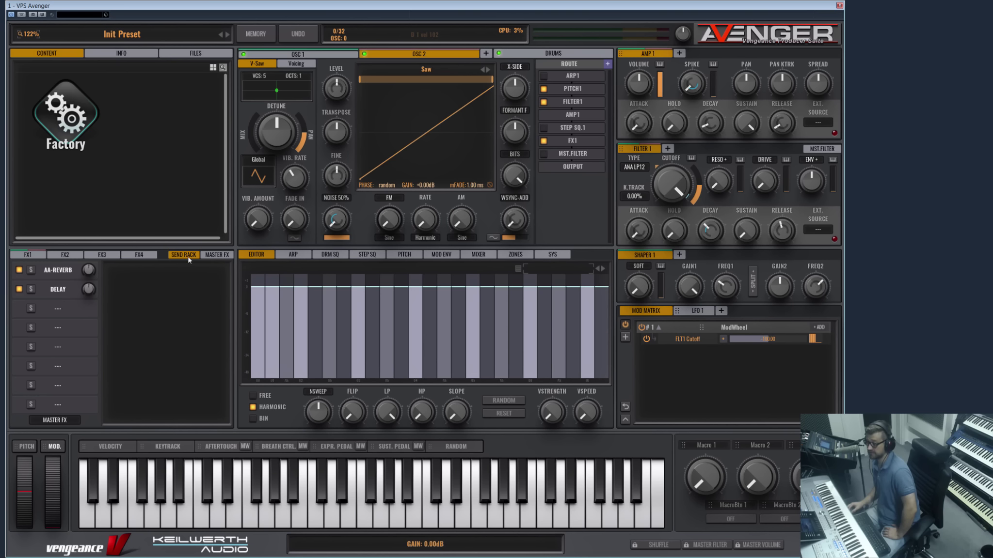
pyautogui.click(62, 275)
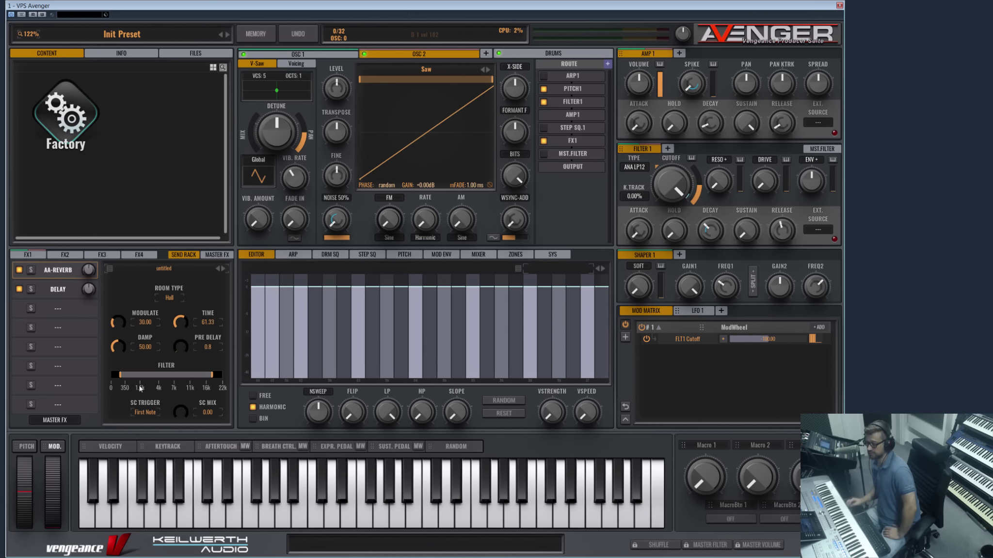
pyautogui.click(48, 289)
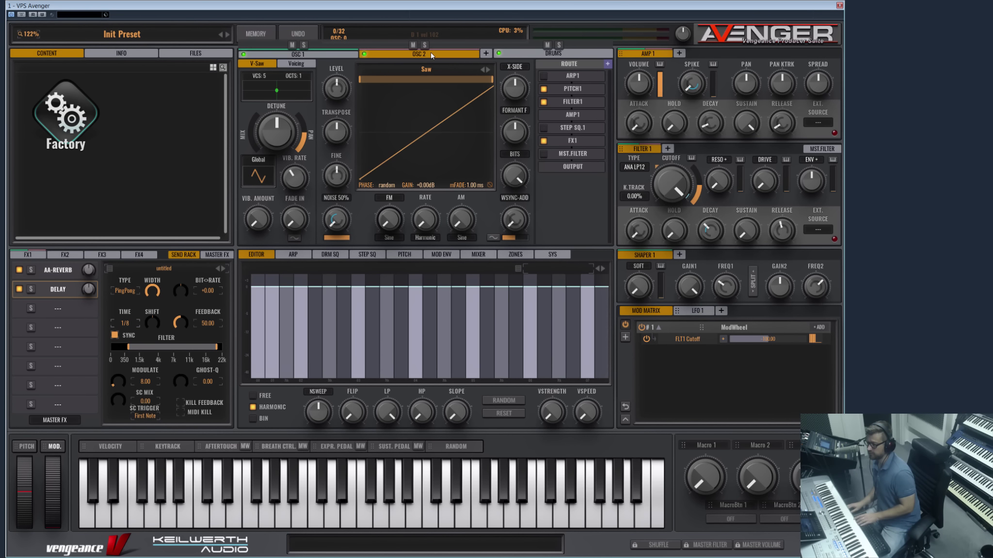
pyautogui.click(426, 69)
pyautogui.click(388, 97)
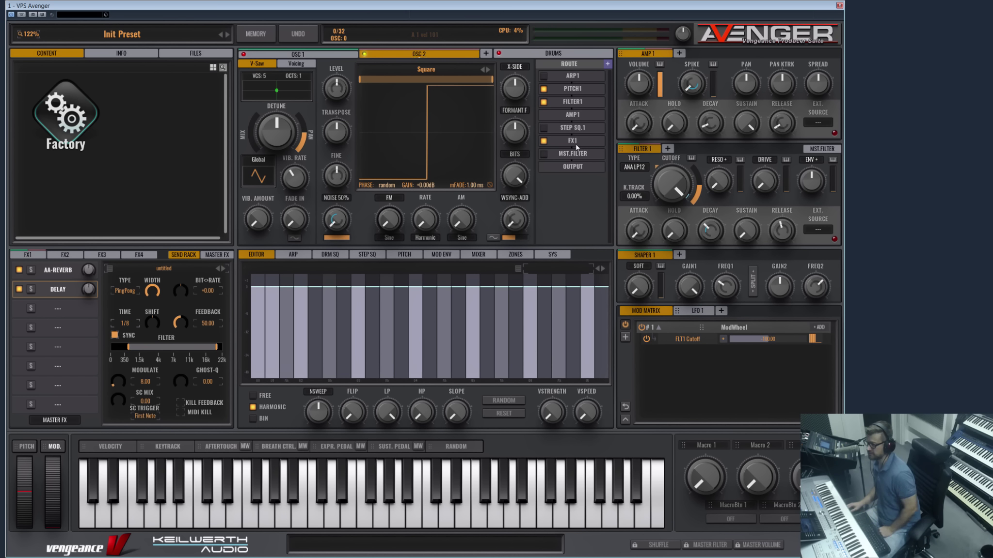
# Route oscillator 2 to the SFX2 Delay send.
pyautogui.click(28, 256)
pyautogui.click(182, 255)
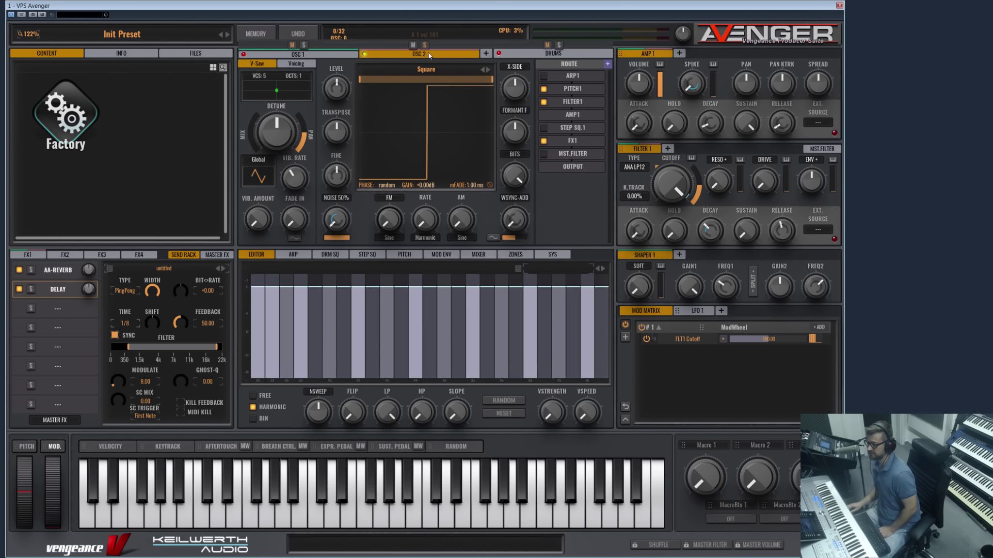
pyautogui.click(608, 64)
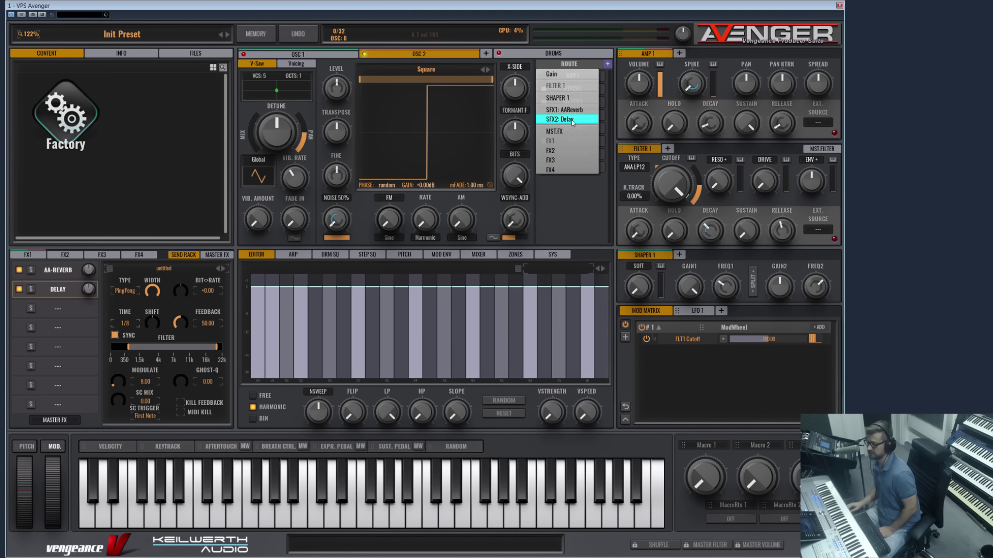
pyautogui.click(572, 120)
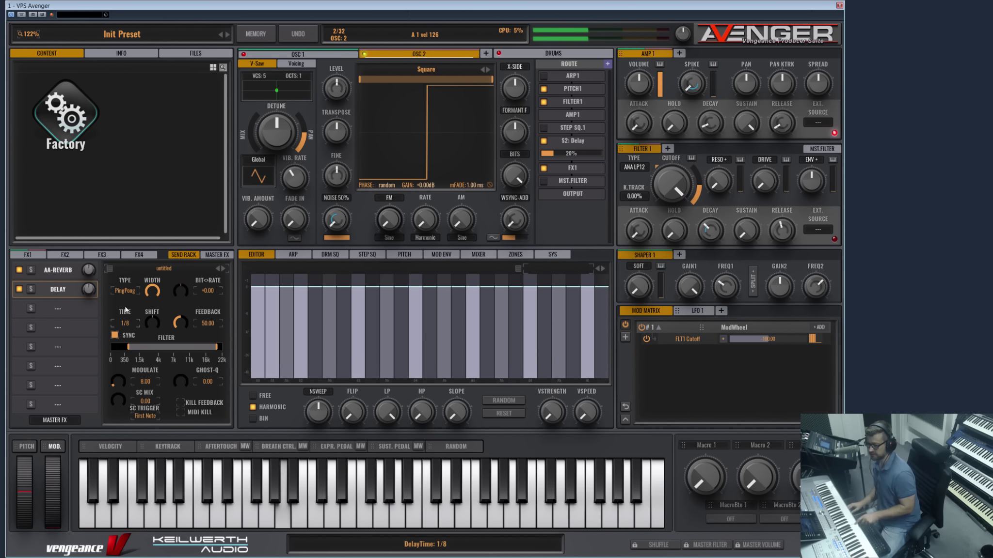
# Set the delay type to Stereo+10ms and the delay send amount to 10%.
pyautogui.click(125, 290)
pyautogui.click(193, 309)
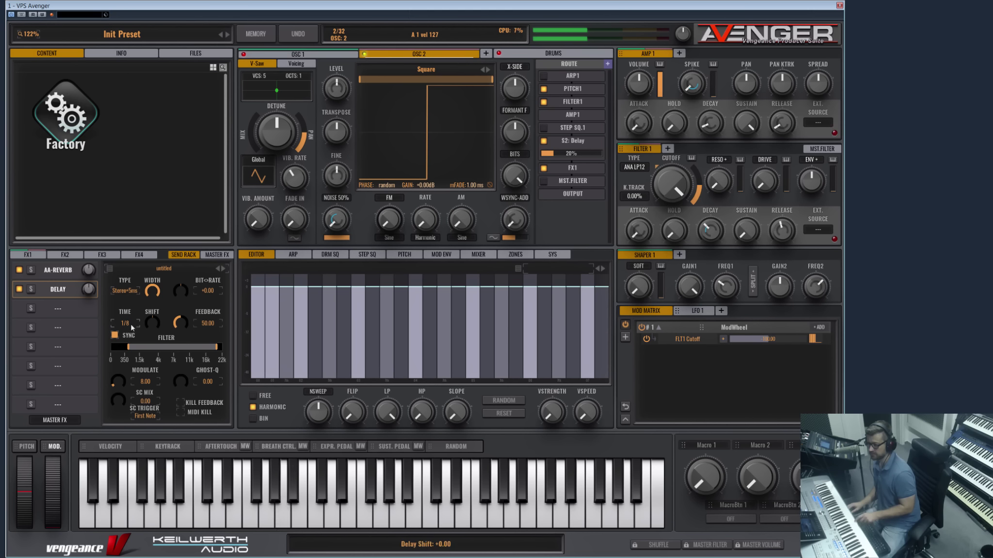
pyautogui.click(125, 291)
pyautogui.click(193, 318)
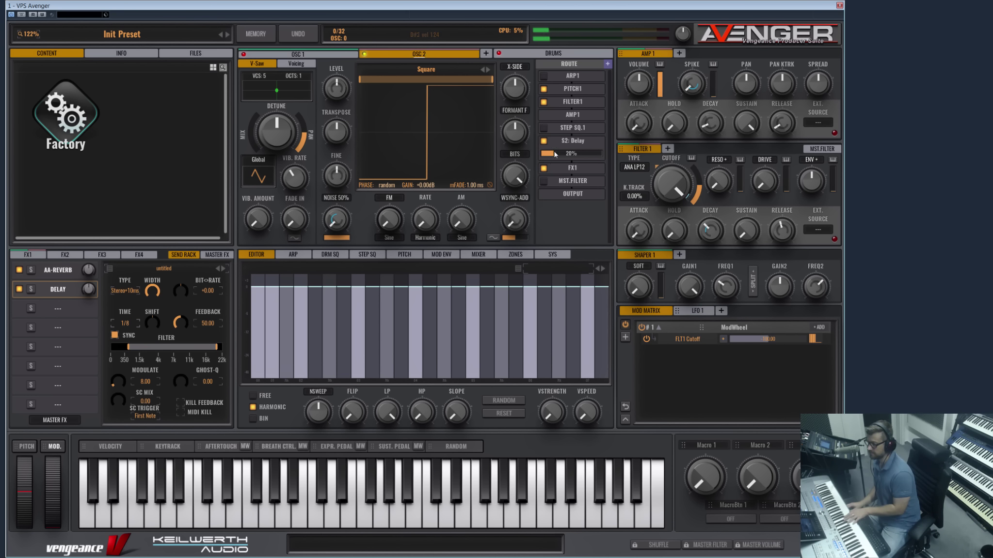
pyautogui.moveTo(556, 155)
pyautogui.mouseDown()
pyautogui.moveTo(584, 150)
pyautogui.moveTo(546, 154)
pyautogui.moveTo(592, 154)
pyautogui.moveTo(545, 155)
pyautogui.moveTo(601, 156)
pyautogui.moveTo(546, 158)
pyautogui.mouseUp()
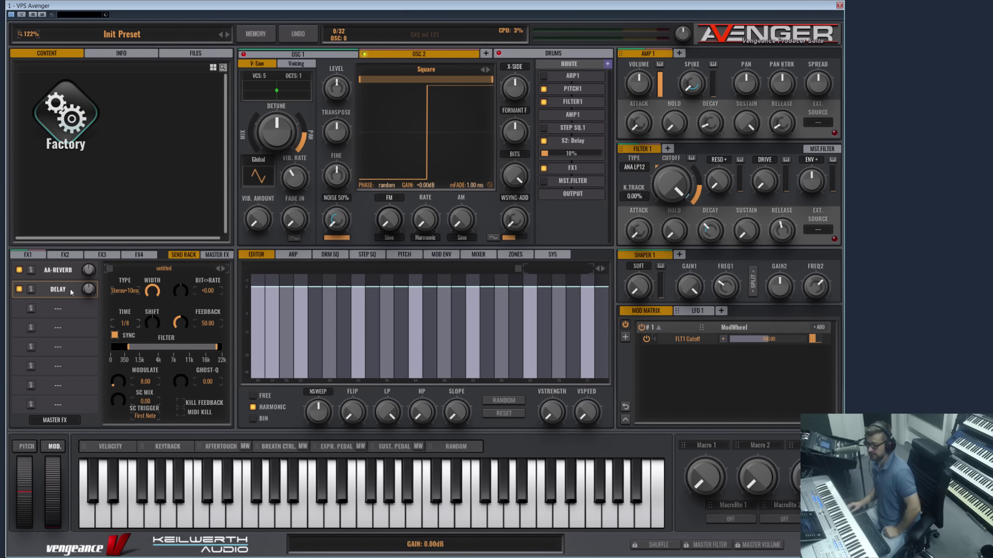
# Load AA Vintage Chorus into the third send slot and add it to oscillator 2's route.
pyautogui.click(51, 312)
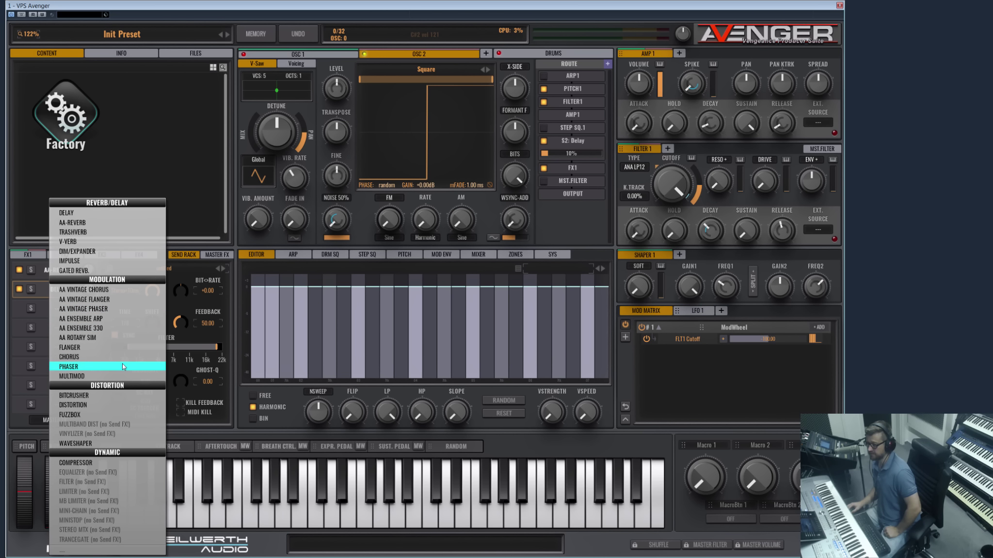
pyautogui.click(102, 291)
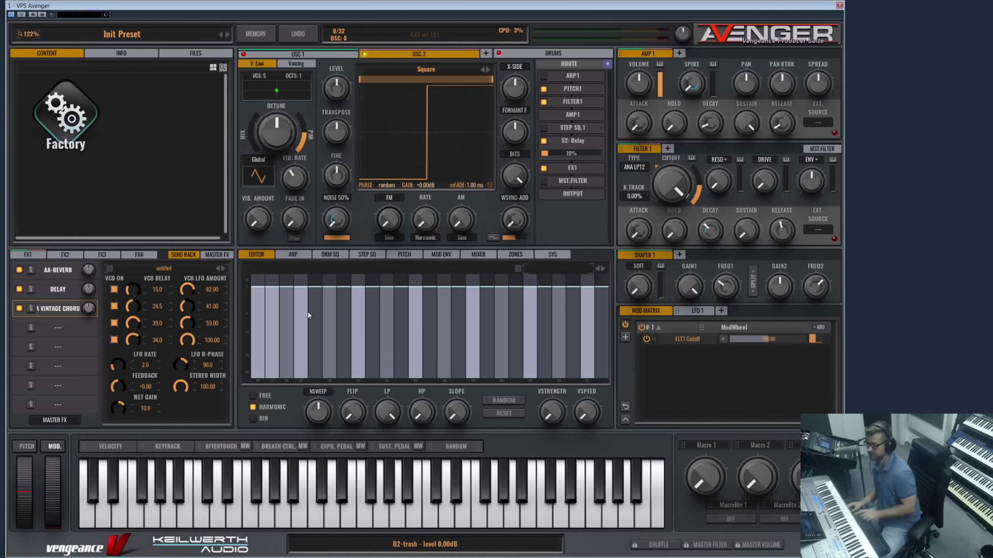
pyautogui.click(580, 141)
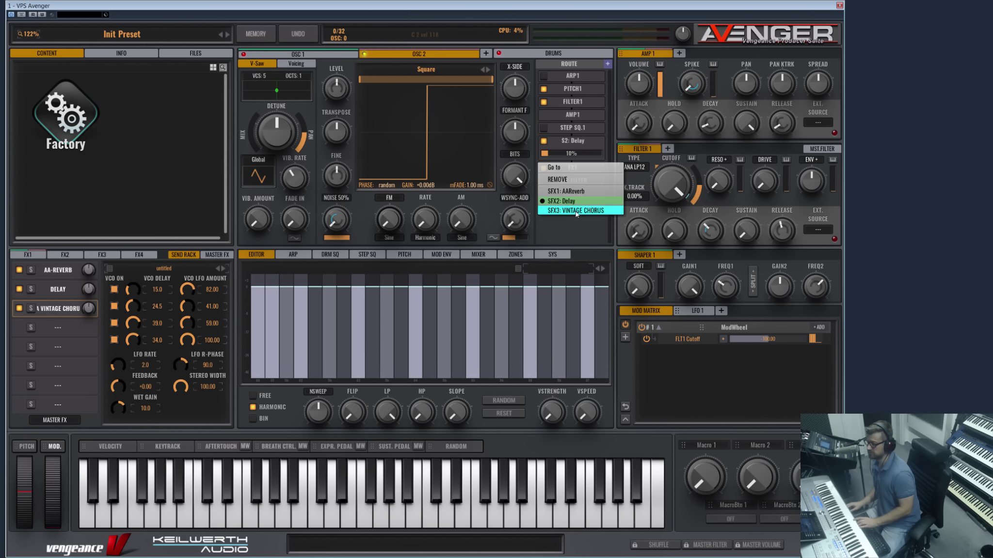
pyautogui.click(576, 210)
pyautogui.click(592, 141)
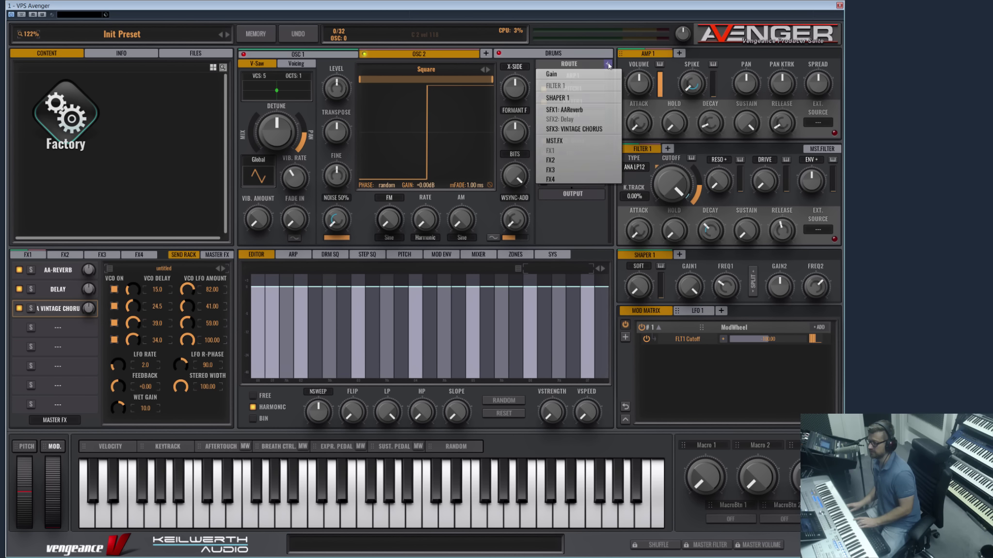
pyautogui.click(593, 130)
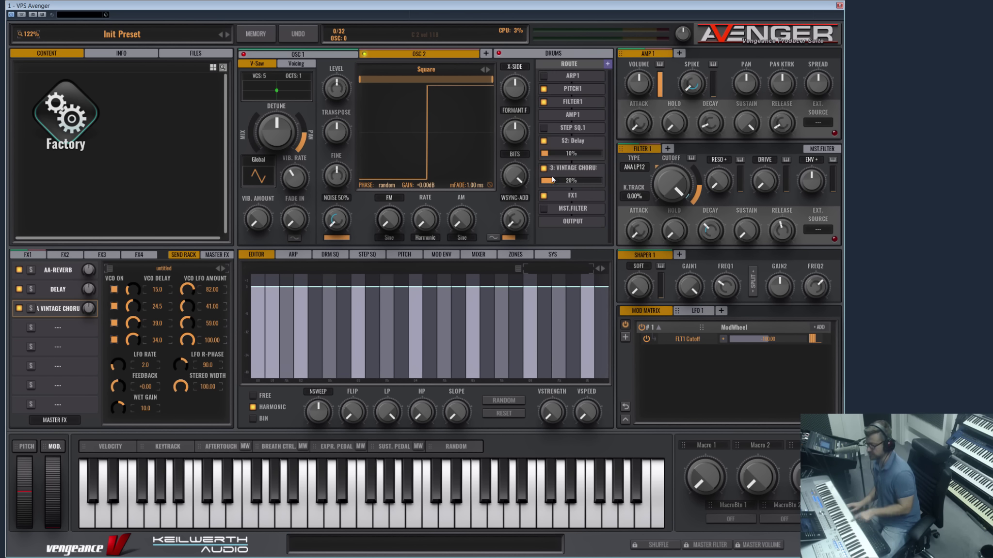
# Set the chorus send to 33% and route oscillator 2 to AAReverb at 20%.
pyautogui.moveTo(572, 181); pyautogui.dragTo(528, 180)
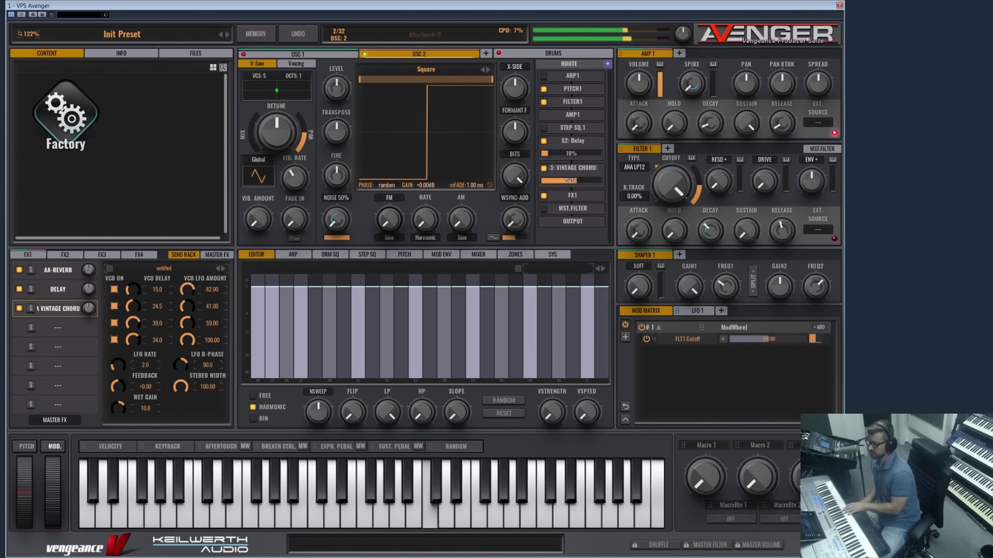
pyautogui.moveTo(558, 180); pyautogui.dragTo(561, 181)
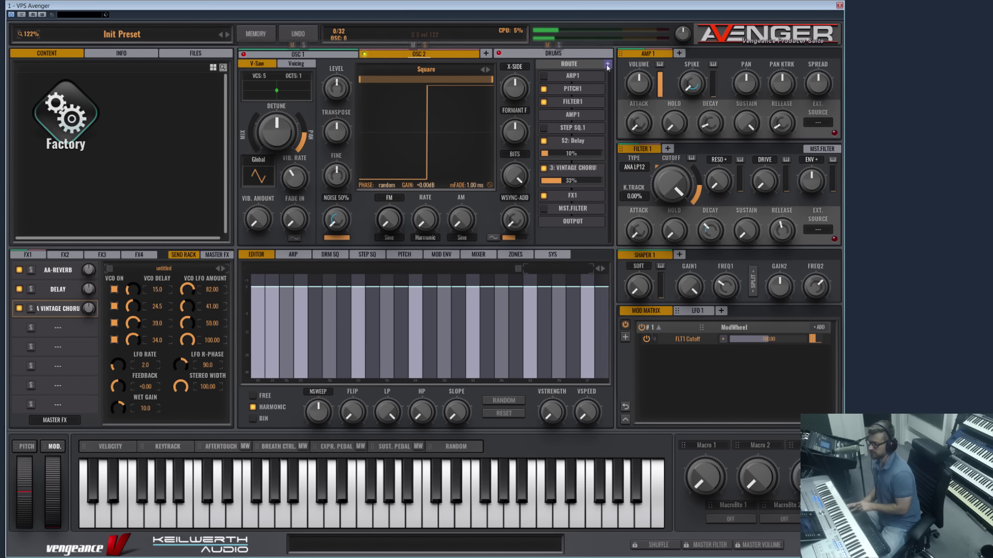
pyautogui.click(607, 64)
pyautogui.click(577, 108)
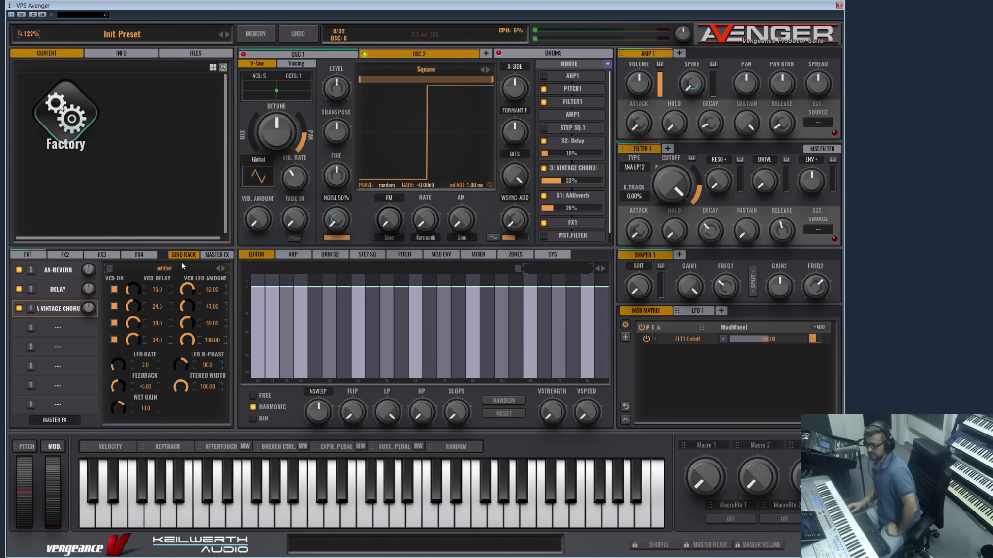
# Change the send rack's output destination from Master FX to the FX2 insert bus.
pyautogui.click(54, 421)
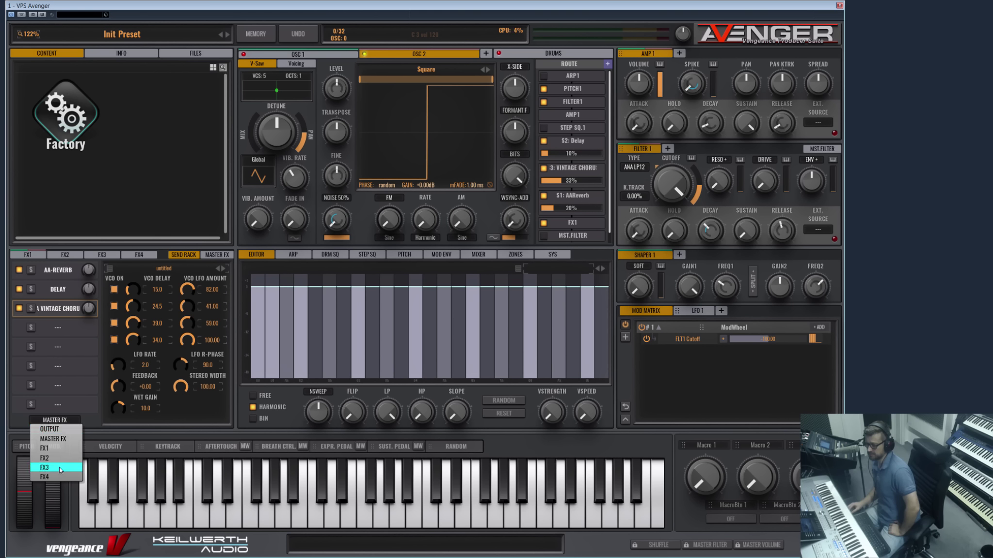
pyautogui.click(61, 309)
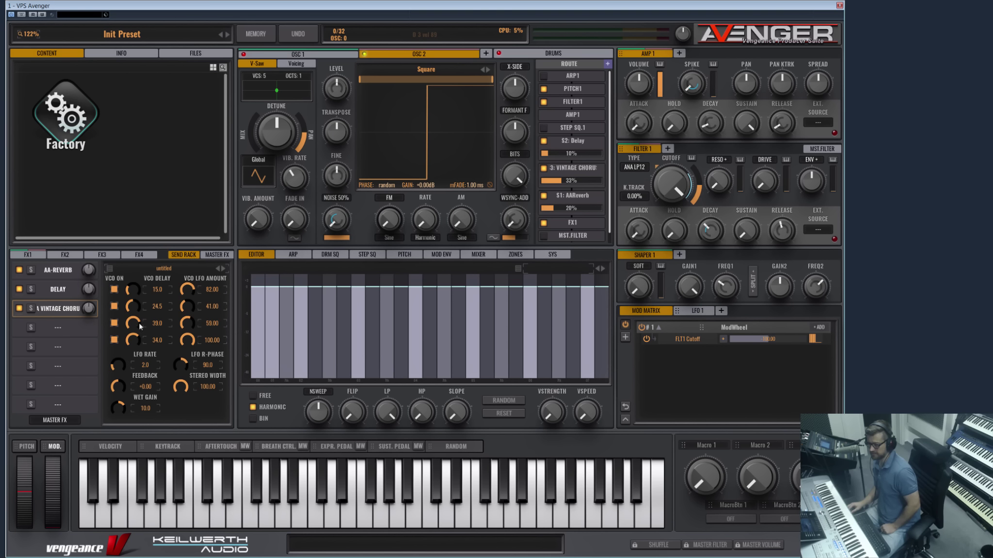
pyautogui.click(66, 417)
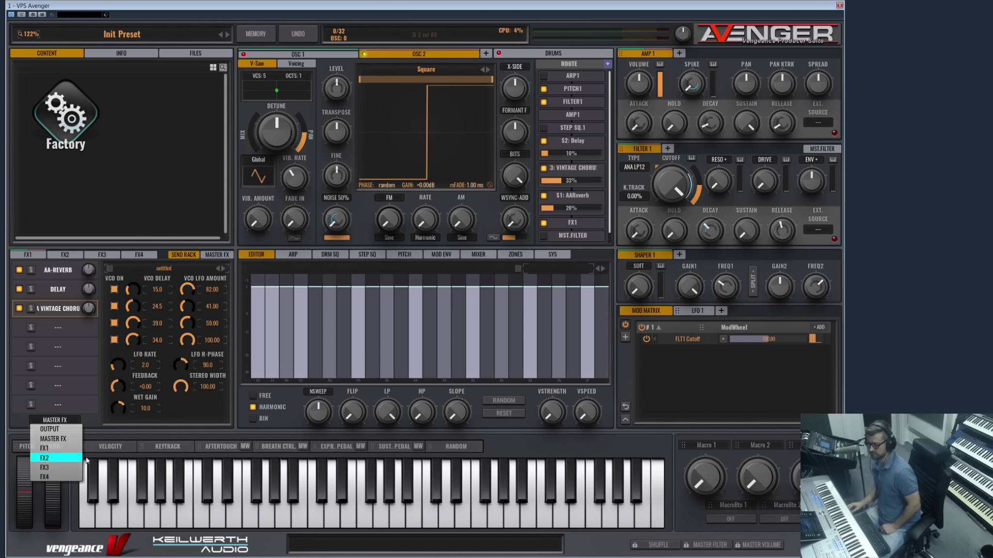
pyautogui.click(51, 458)
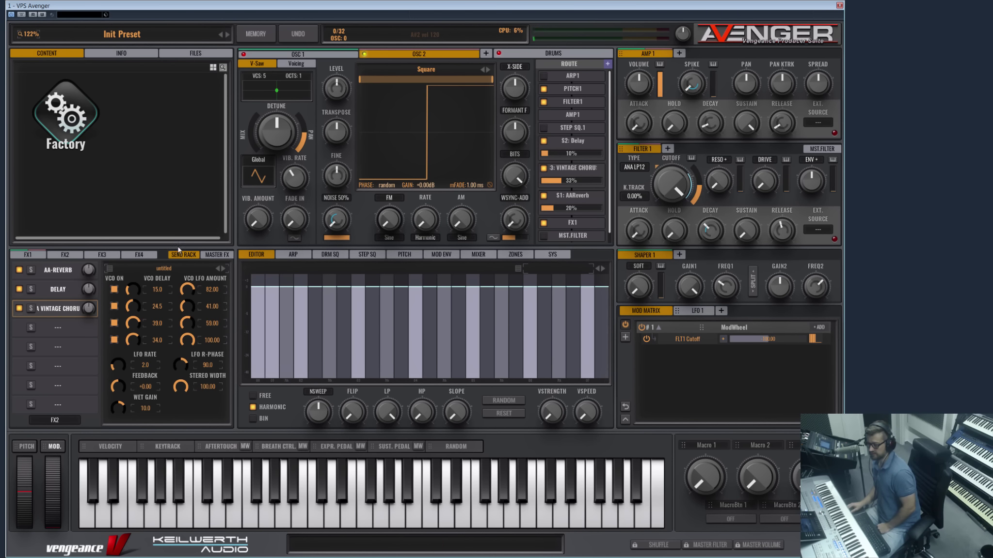
# Load AA Vintage Flanger into FX2 and browse its presets.
pyautogui.click(66, 254)
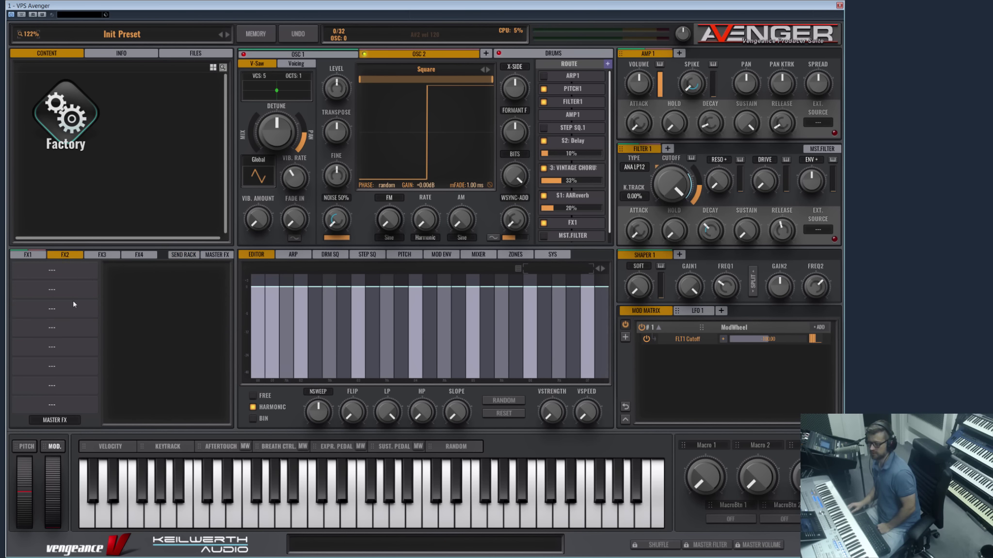
pyautogui.click(55, 272)
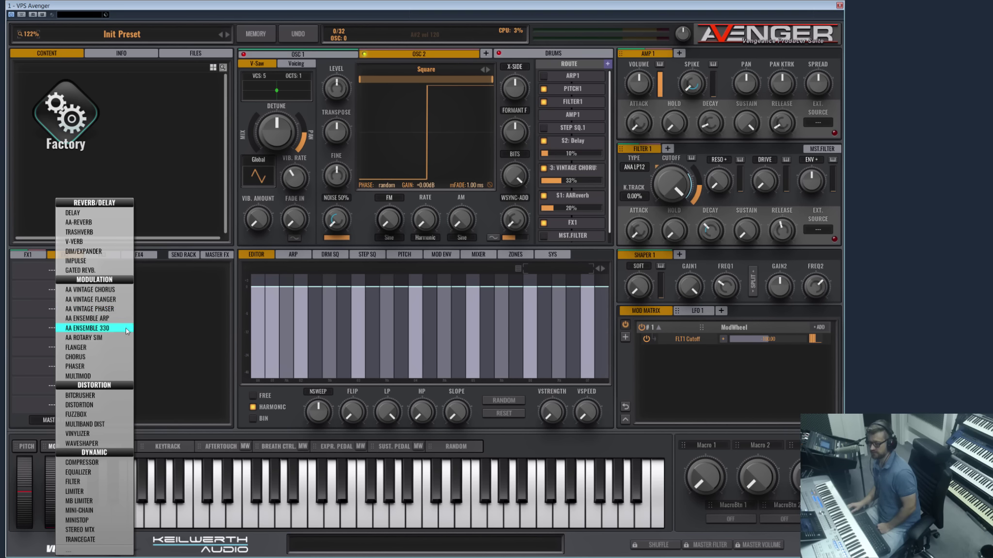
pyautogui.click(90, 301)
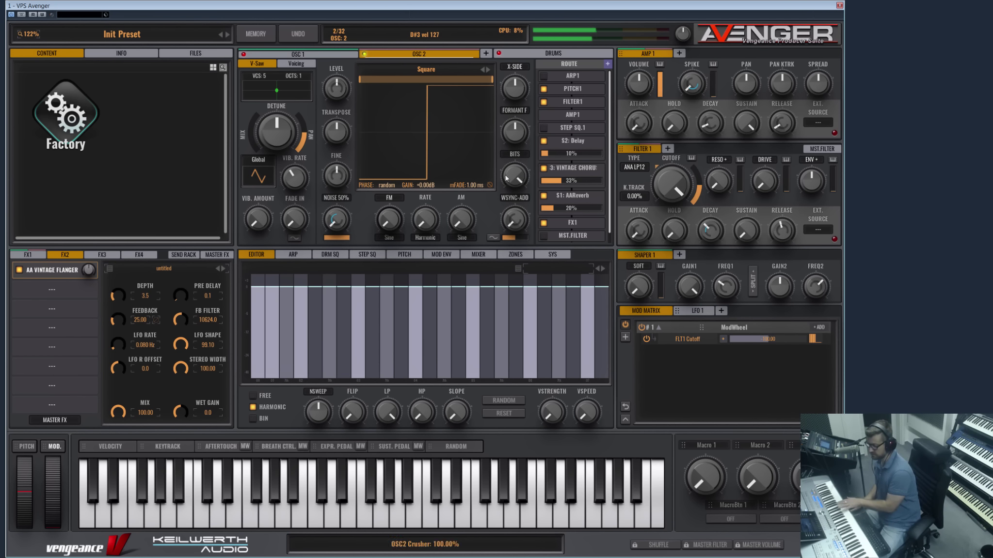
pyautogui.click(83, 289)
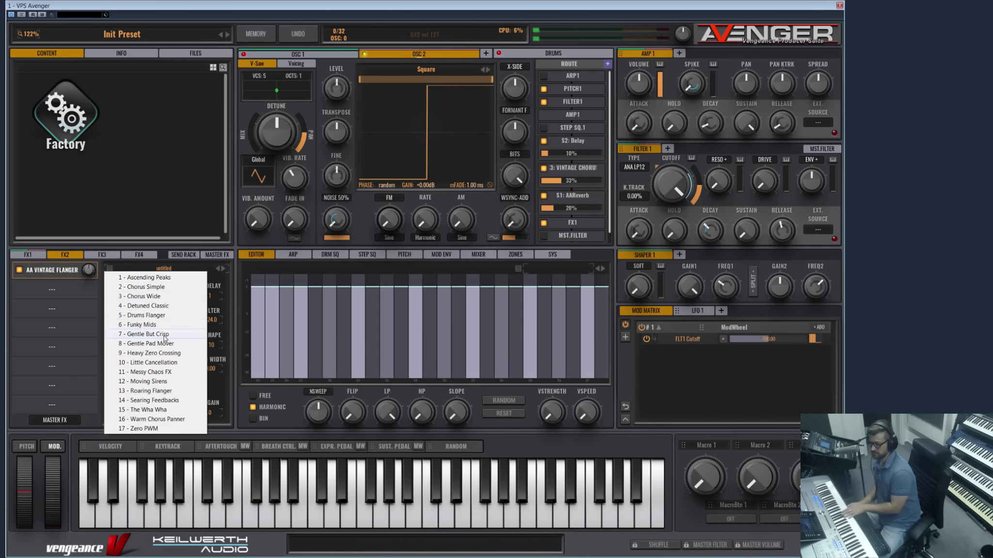
# Replace the flanger with Bitcrusher, resetting its sample rate to 44100.
pyautogui.click(84, 294)
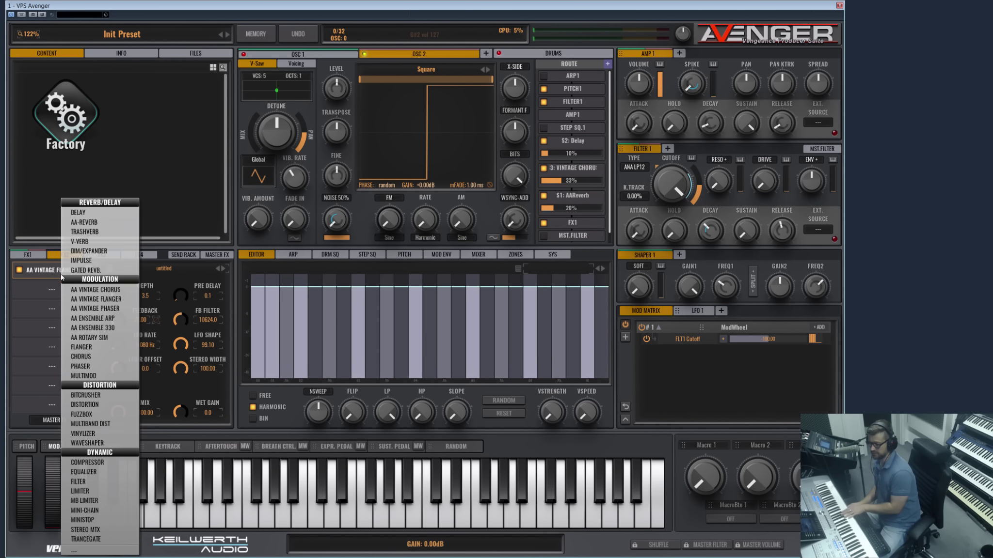
pyautogui.click(100, 396)
pyautogui.moveTo(118, 338); pyautogui.dragTo(116, 370)
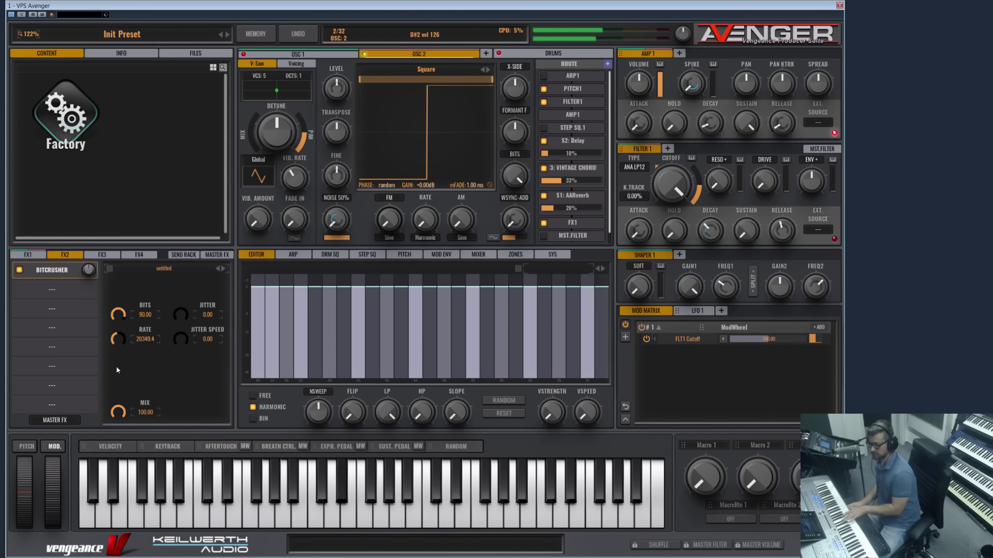
pyautogui.doubleClick(117, 340)
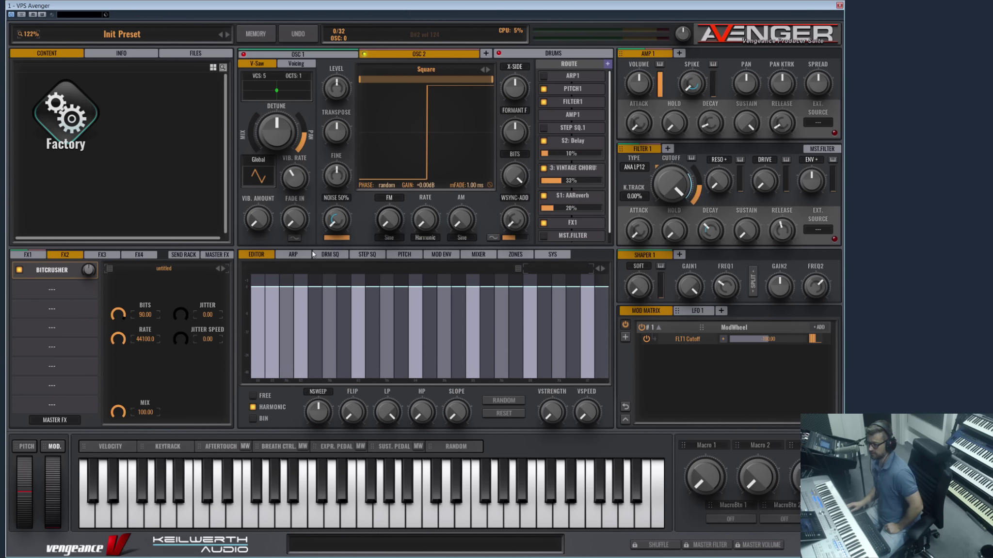
# Replace Bitcrusher with Trancegate in the FX2 slot.
pyautogui.click(357, 256)
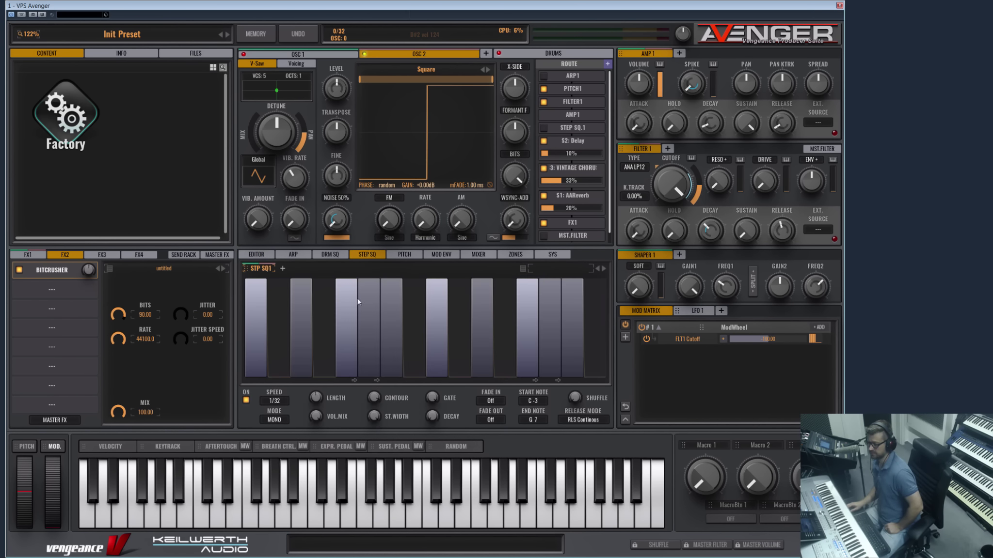
pyautogui.click(49, 274)
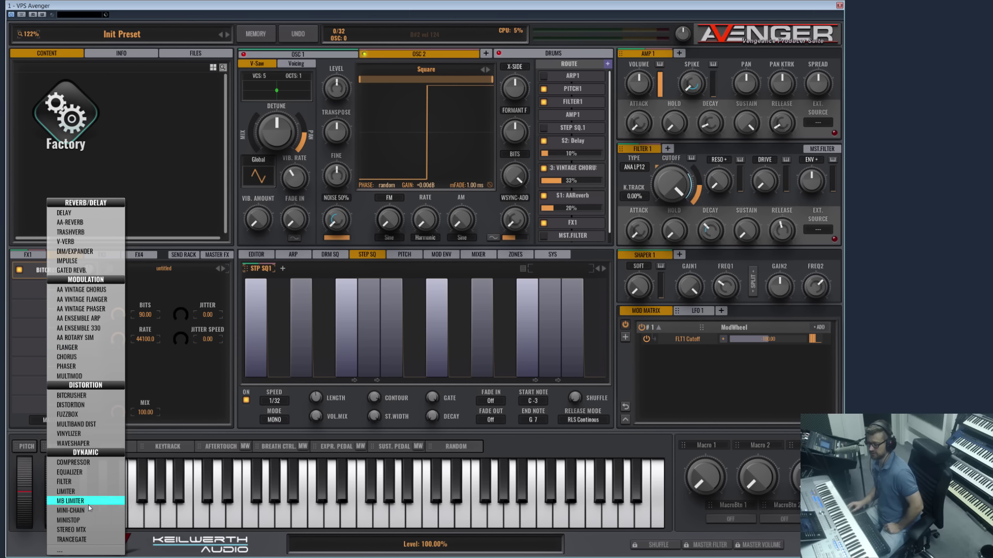
pyautogui.click(82, 540)
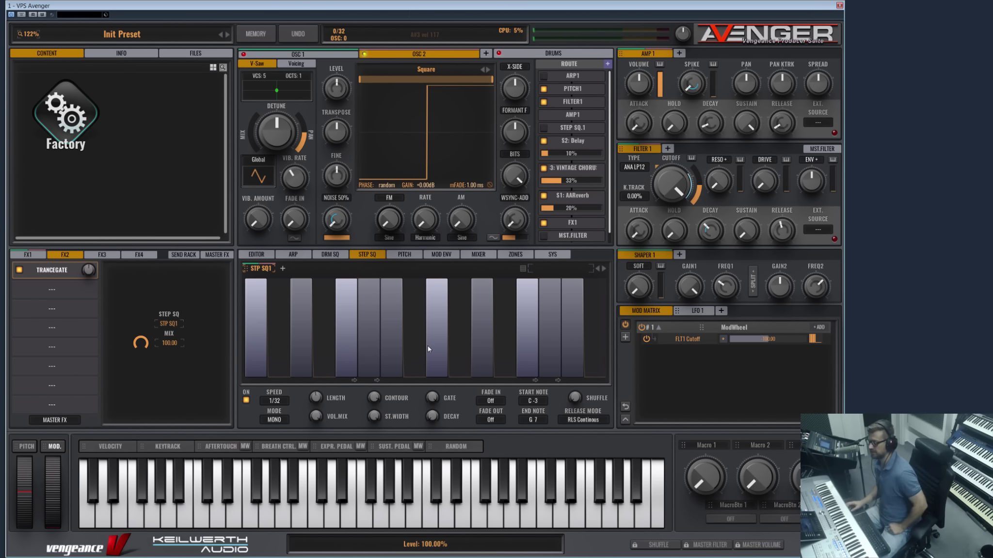
# Return to the send rack and choose MEMORY > Init.
pyautogui.click(183, 255)
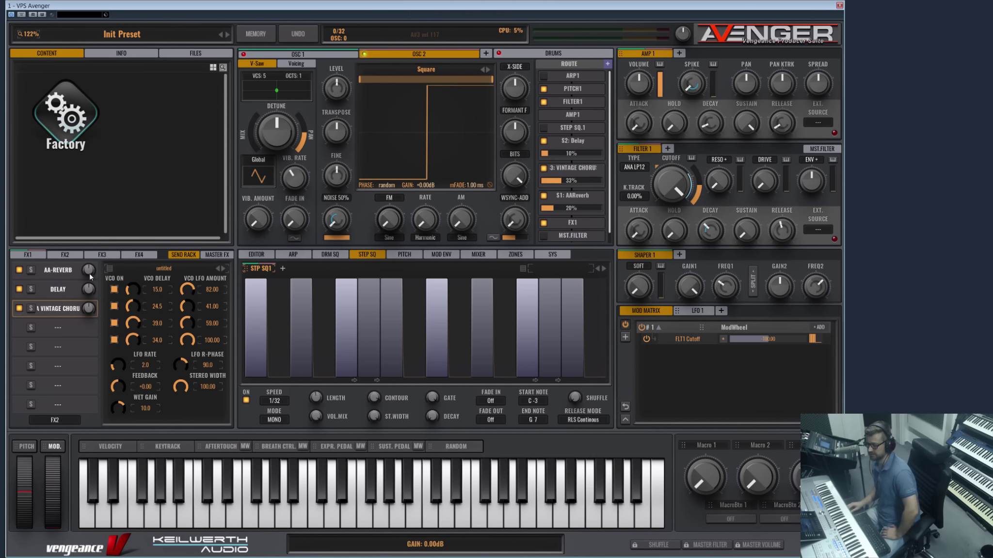
pyautogui.click(256, 34)
pyautogui.click(268, 82)
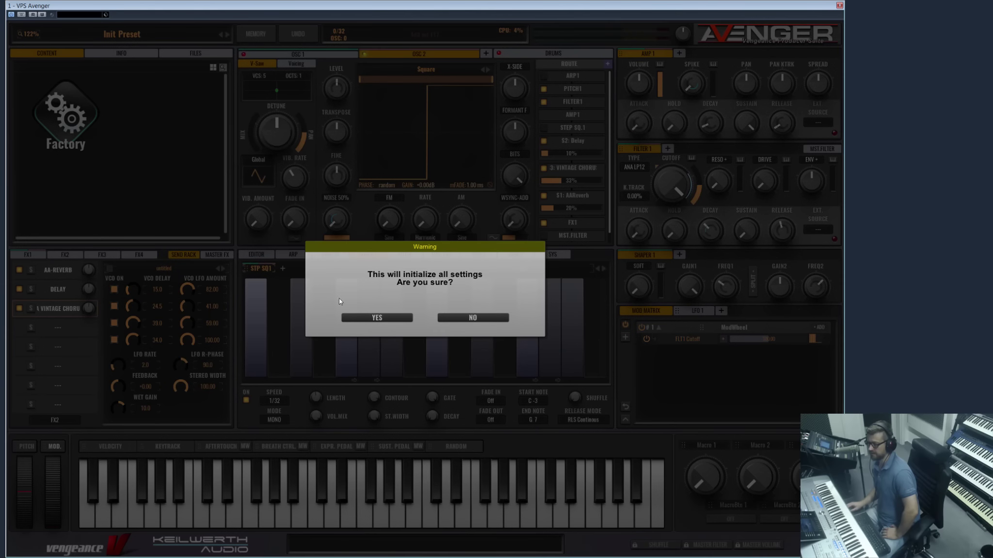
# Confirm the init reset and remove the S2: Delay send from the route.
pyautogui.click(351, 317)
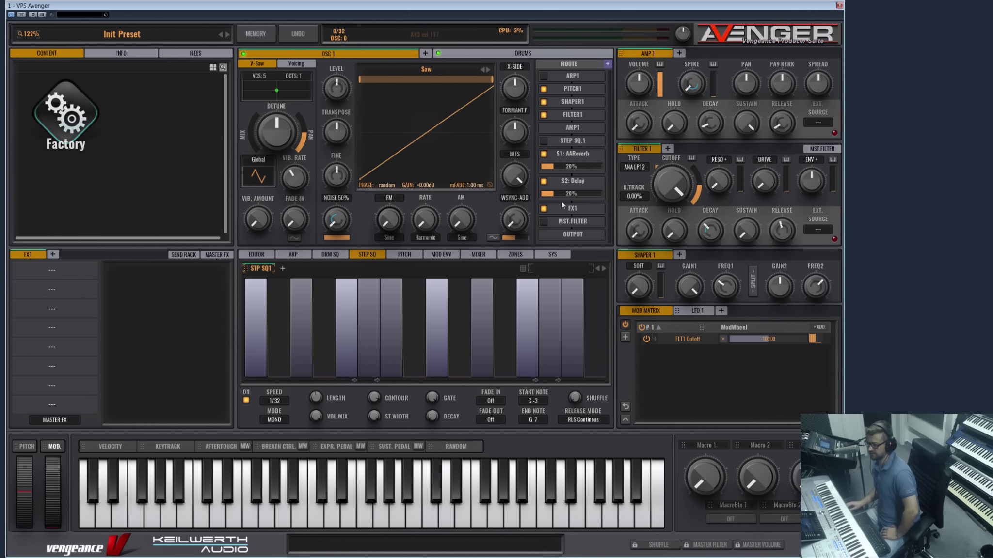
pyautogui.click(576, 184)
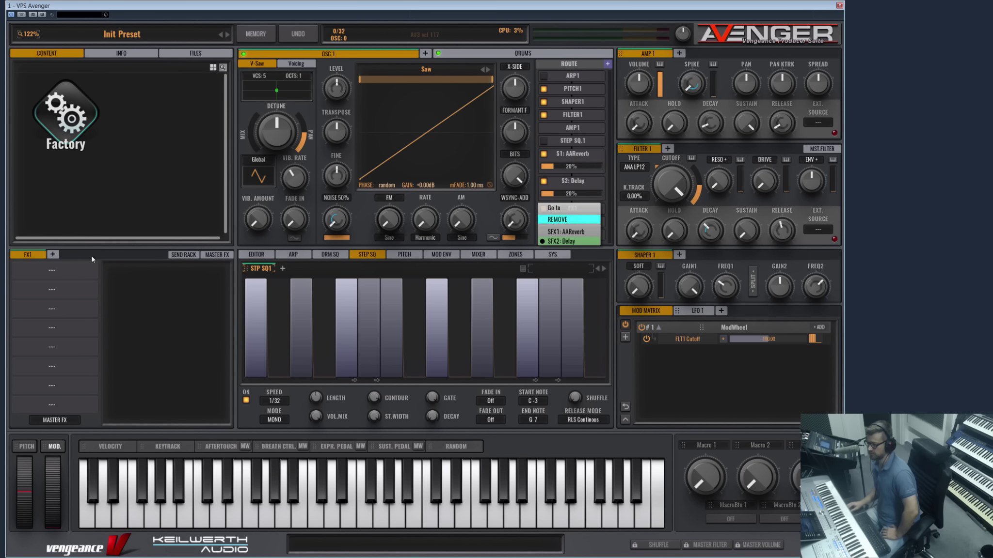
pyautogui.press('Down')
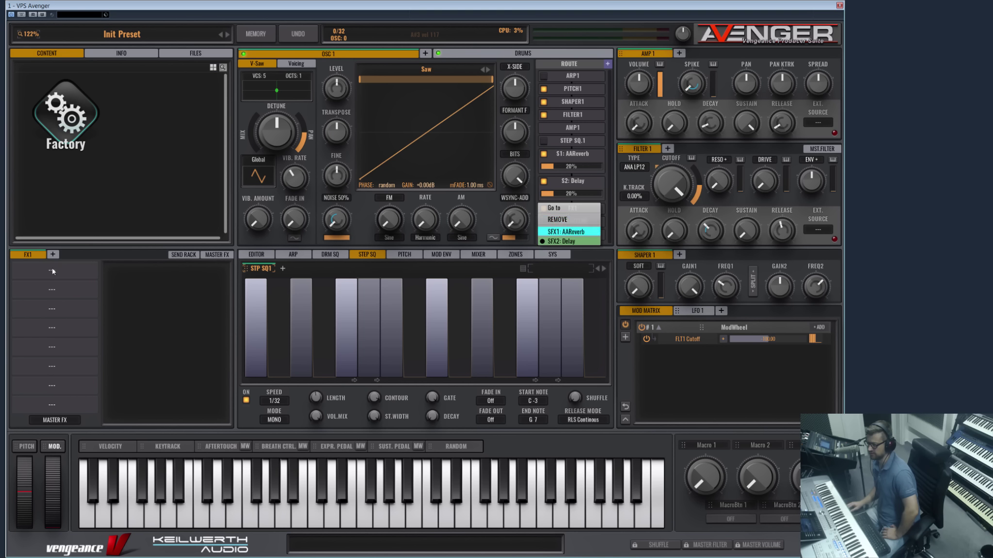
pyautogui.click(557, 220)
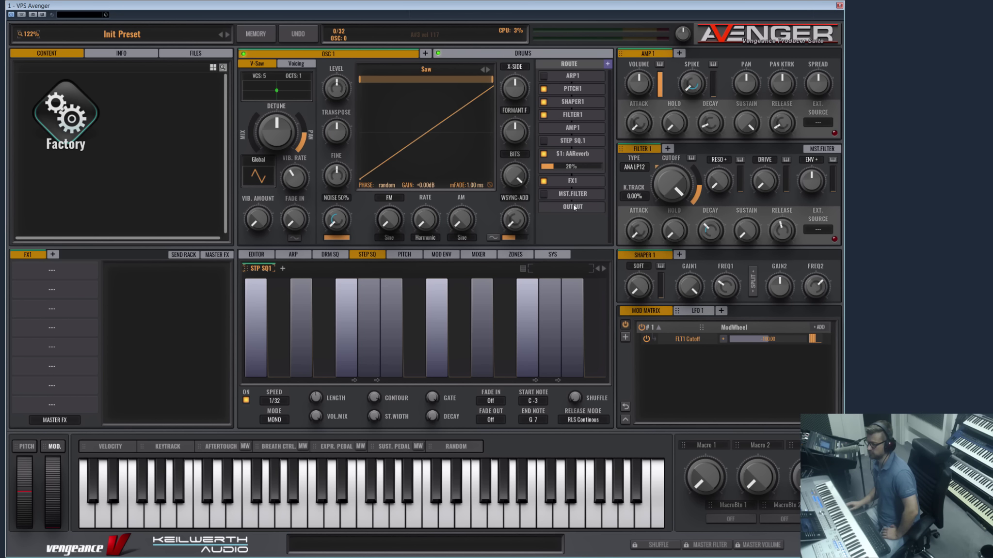
# Remove the S1: AAReverb send from the route.
pyautogui.click(575, 155)
pyautogui.click(582, 215)
pyautogui.click(575, 167)
pyautogui.click(562, 192)
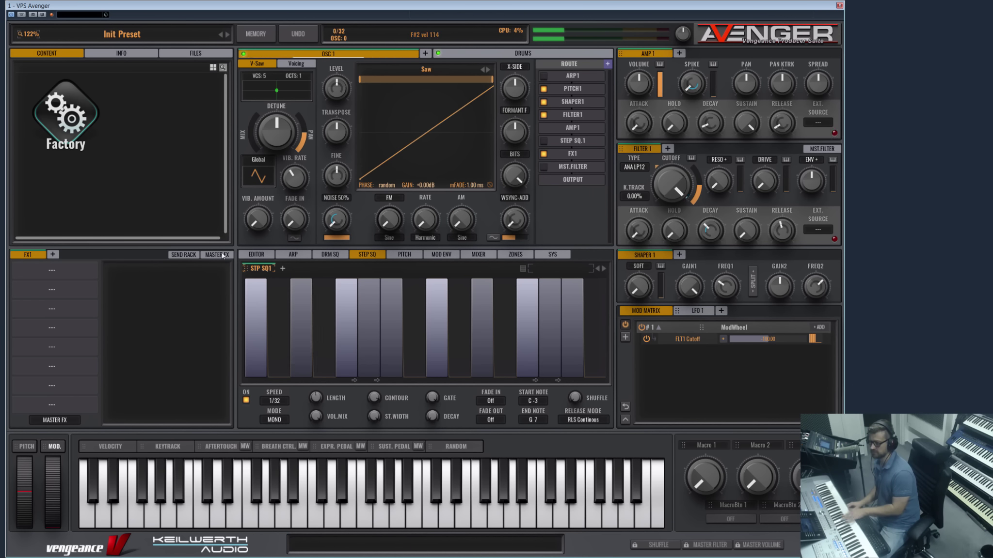
# Load a Delay into the first FX1 slot.
pyautogui.click(55, 275)
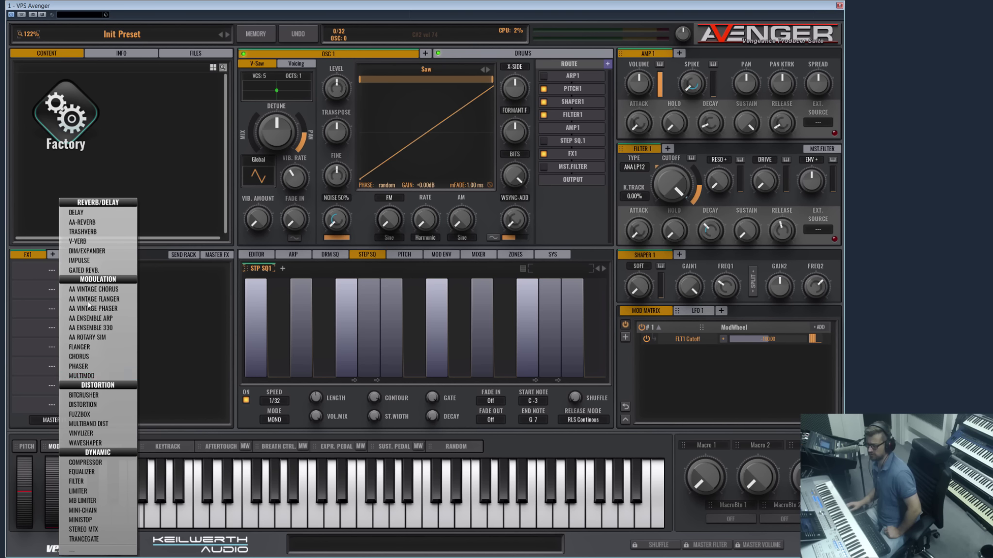
pyautogui.click(82, 213)
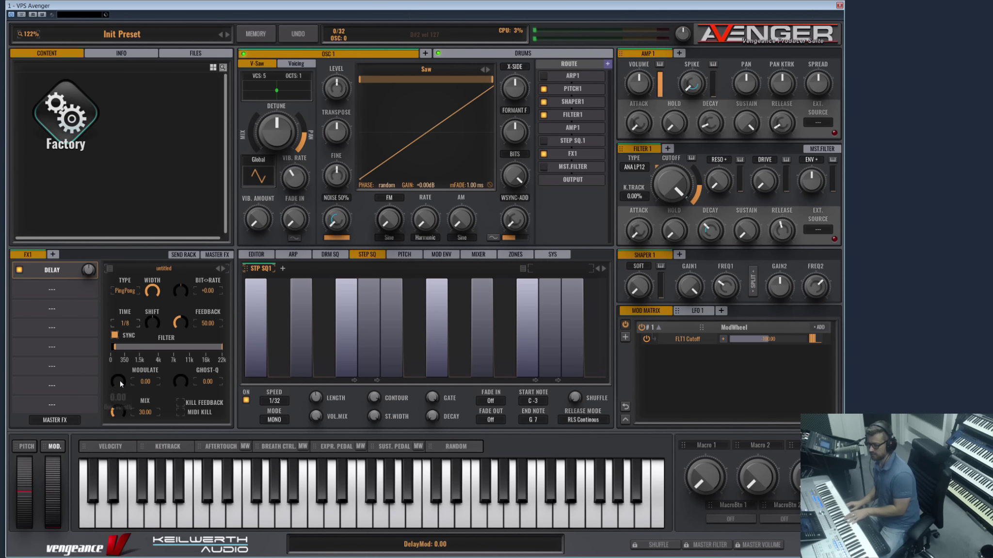
pyautogui.moveTo(121, 383); pyautogui.dragTo(125, 335)
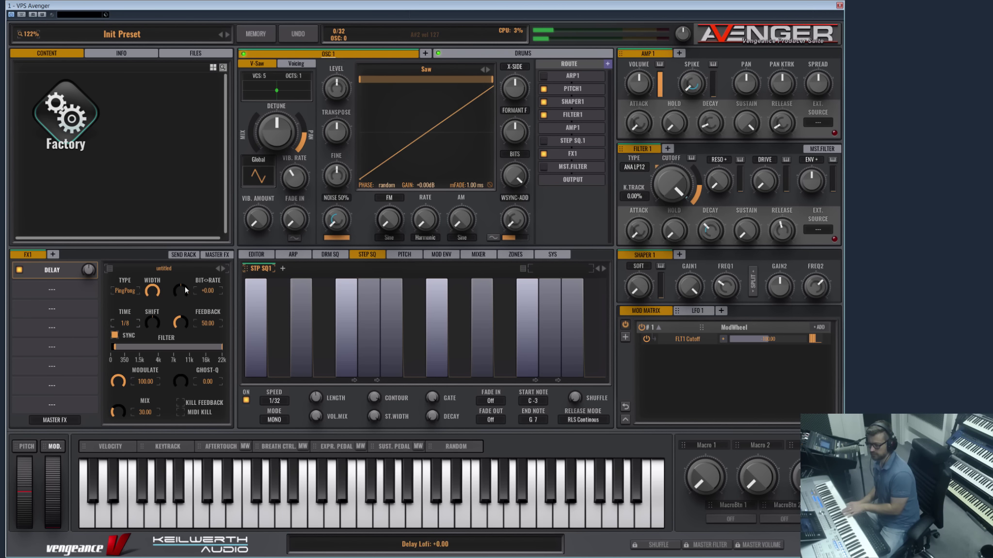
# Set Modulate 27.87, Bit<>Rate -57.93, Ghost-Q 58.20 and lower the filter's upper limit.
pyautogui.moveTo(185, 290); pyautogui.dragTo(194, 262)
pyautogui.moveTo(119, 383); pyautogui.dragTo(119, 398)
pyautogui.moveTo(125, 445); pyautogui.dragTo(125, 461)
pyautogui.moveTo(181, 291); pyautogui.dragTo(183, 346)
pyautogui.moveTo(180, 381); pyautogui.dragTo(193, 331)
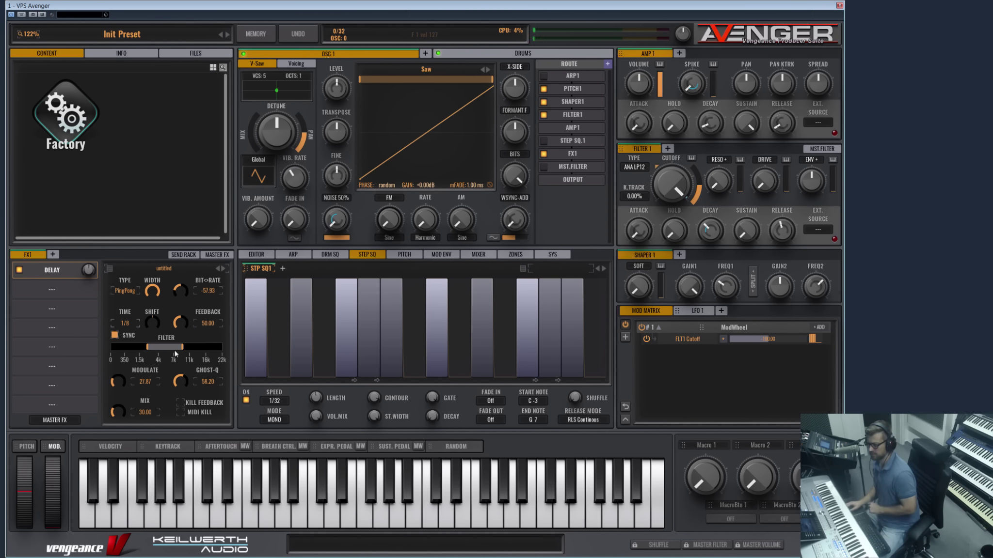
pyautogui.moveTo(199, 353); pyautogui.dragTo(193, 352)
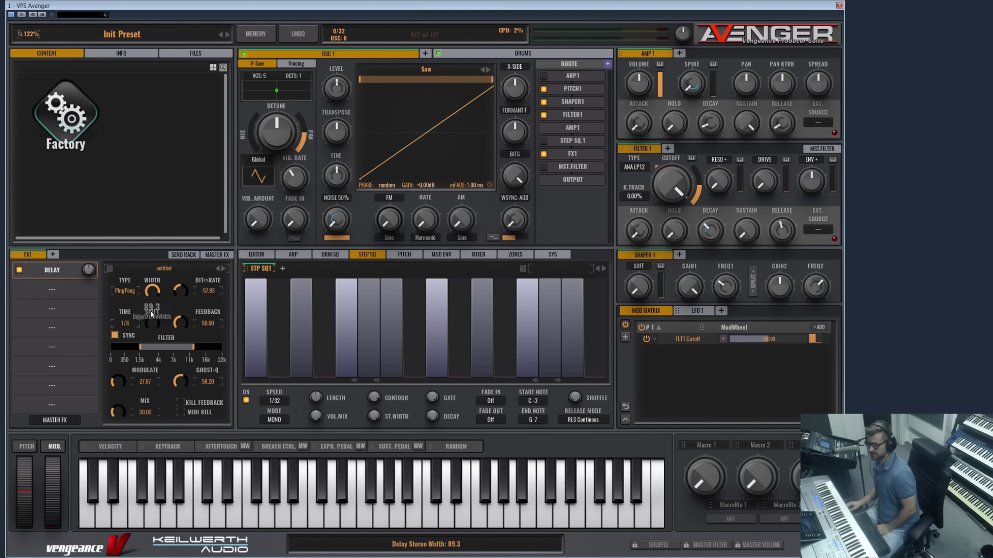
# Try the Pattern delay type with time patterns 2-3, 3-6 and 1-3.
pyautogui.click(125, 291)
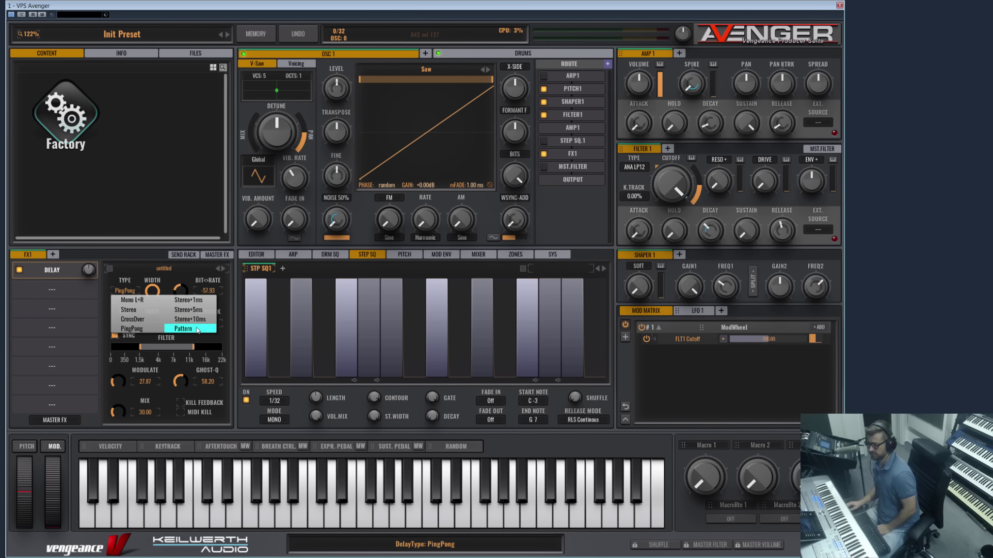
pyautogui.click(197, 330)
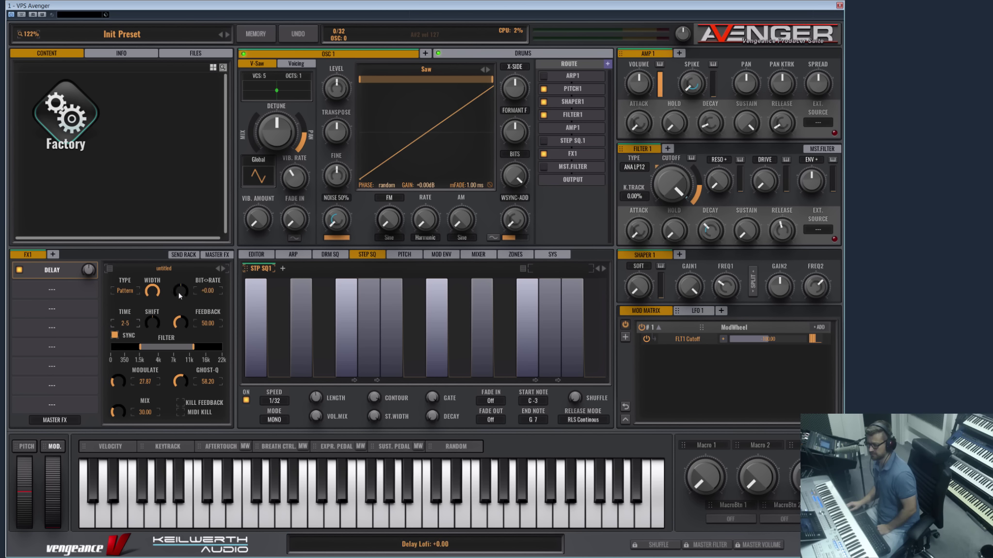
pyautogui.click(124, 323)
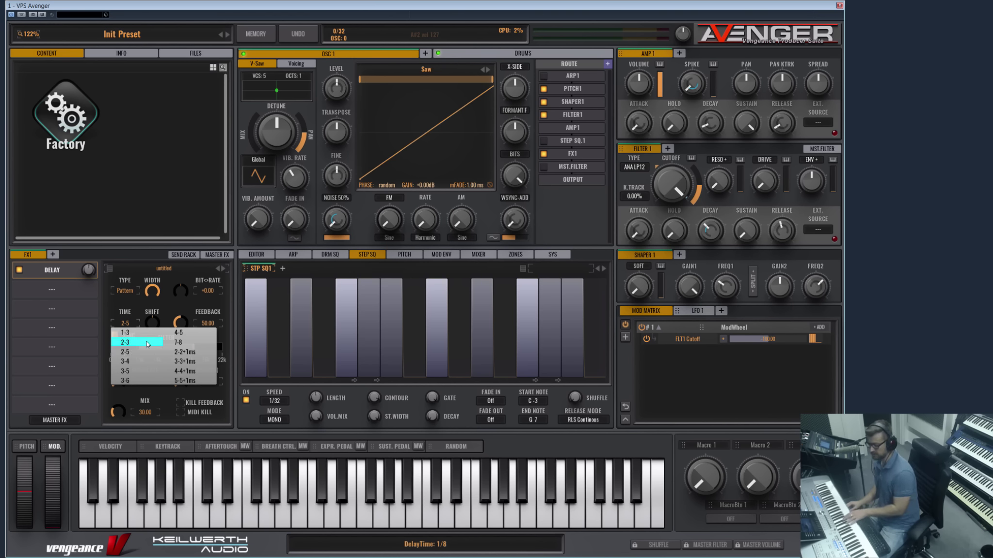
pyautogui.click(131, 342)
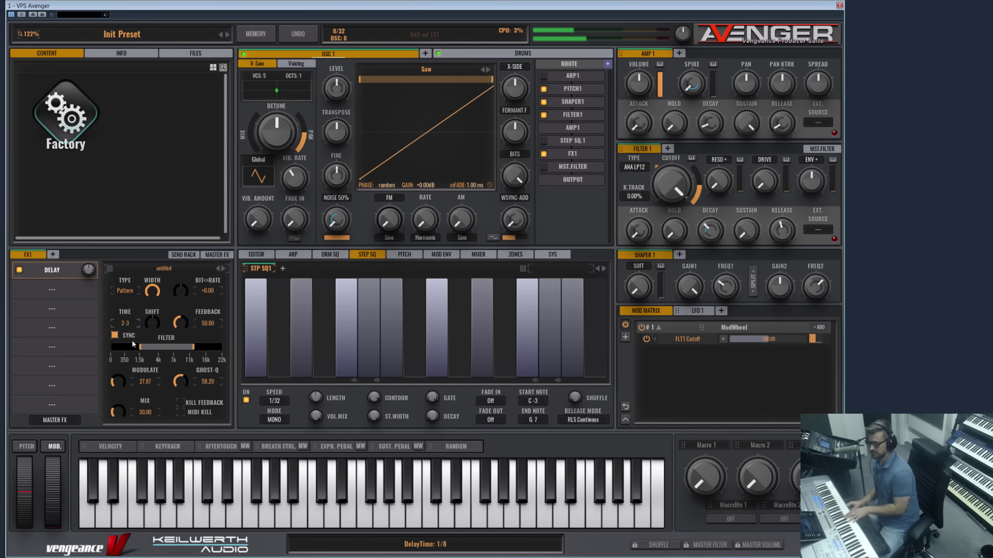
pyautogui.click(127, 323)
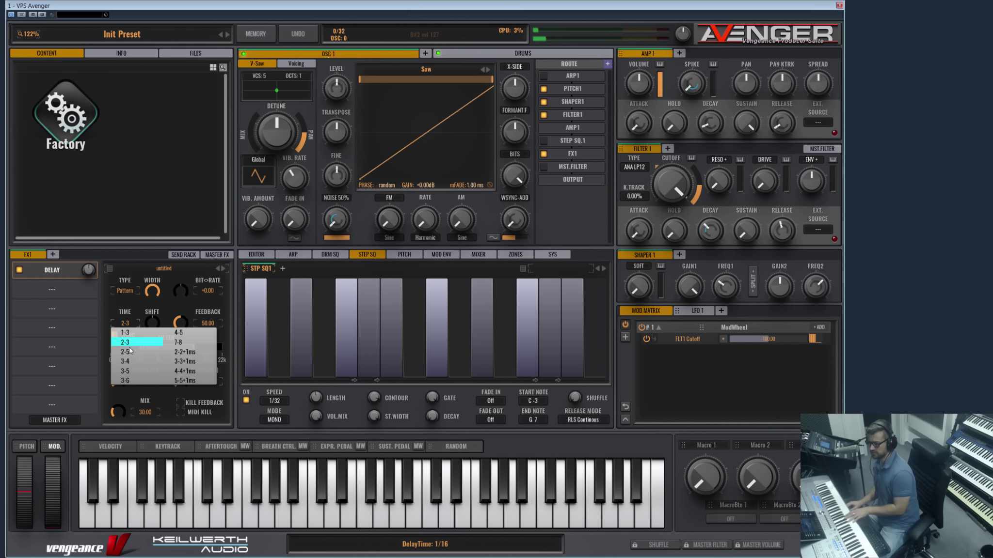
pyautogui.click(129, 382)
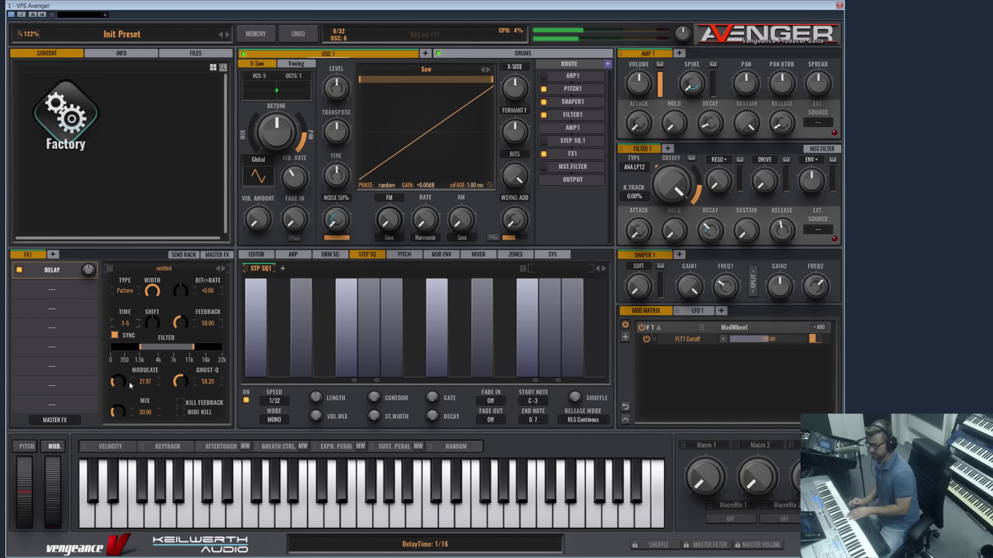
pyautogui.click(129, 329)
pyautogui.click(134, 333)
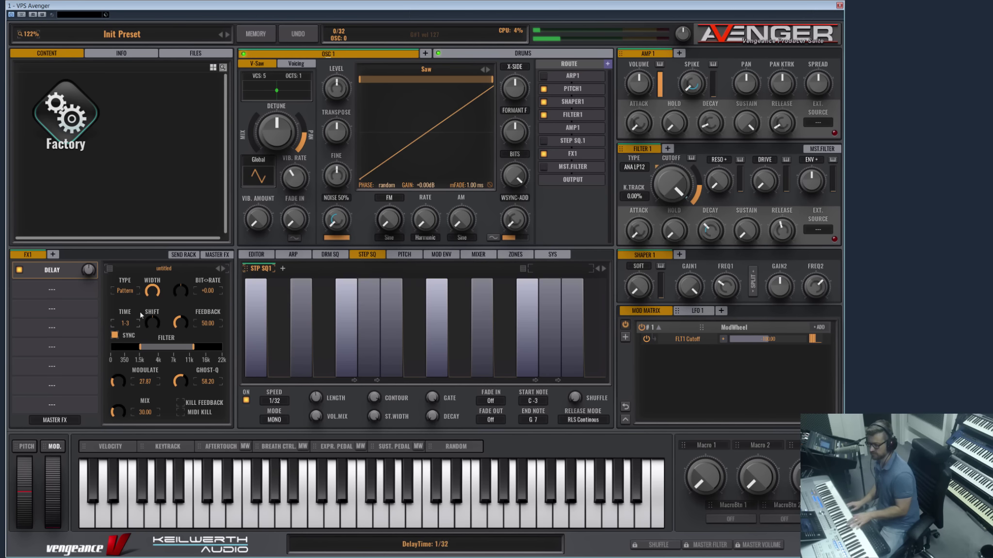
# Set the delay type to Stereo+10ms and the delay time to 1/4.
pyautogui.click(125, 291)
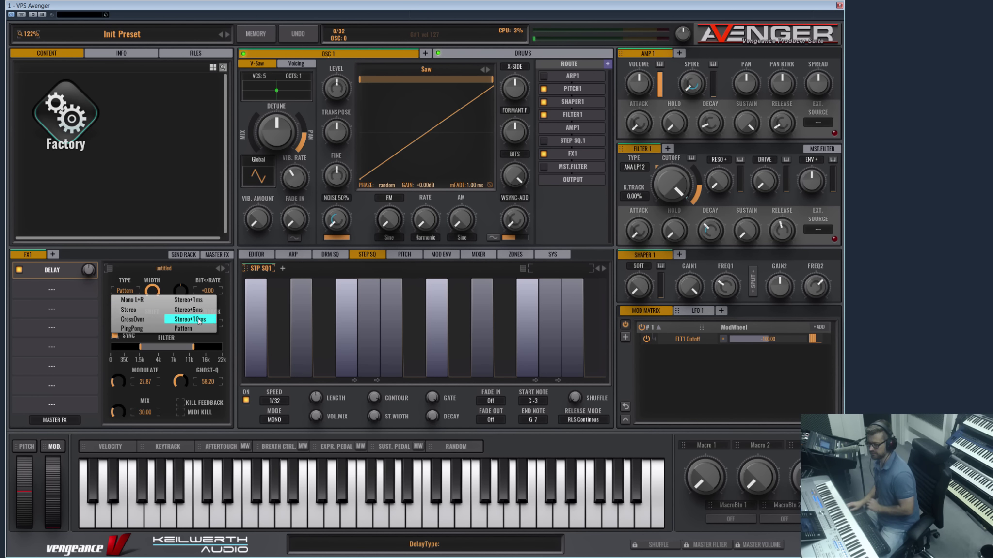
pyautogui.click(199, 320)
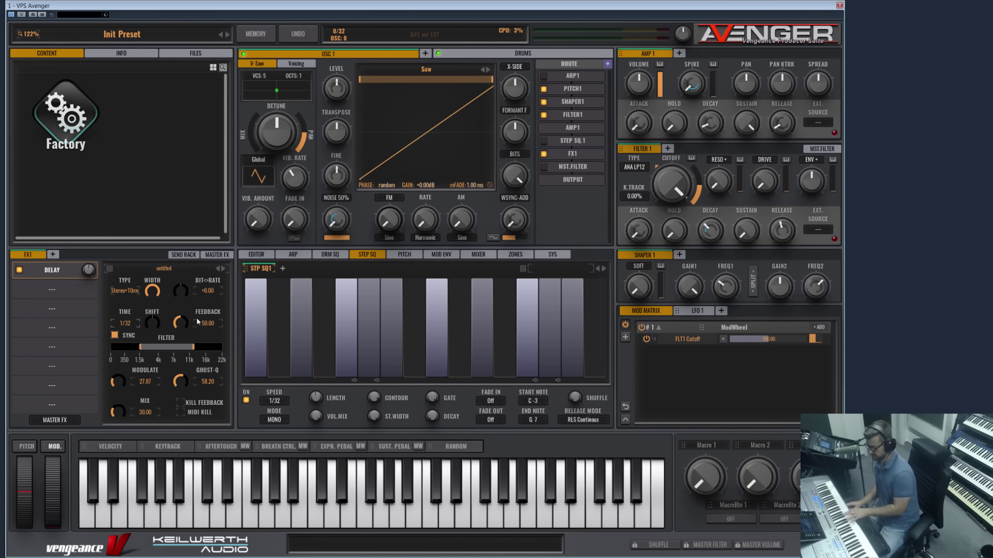
pyautogui.click(125, 323)
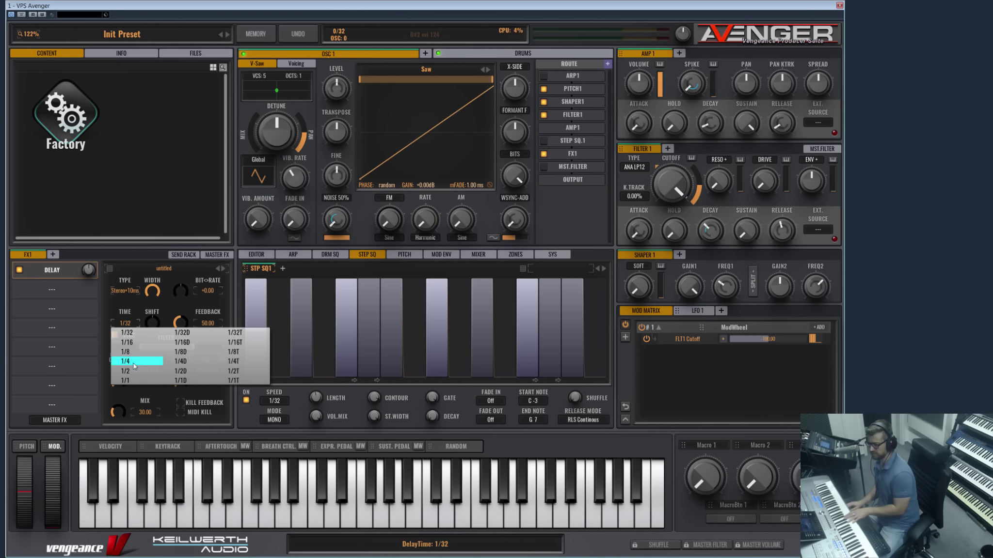
pyautogui.click(136, 363)
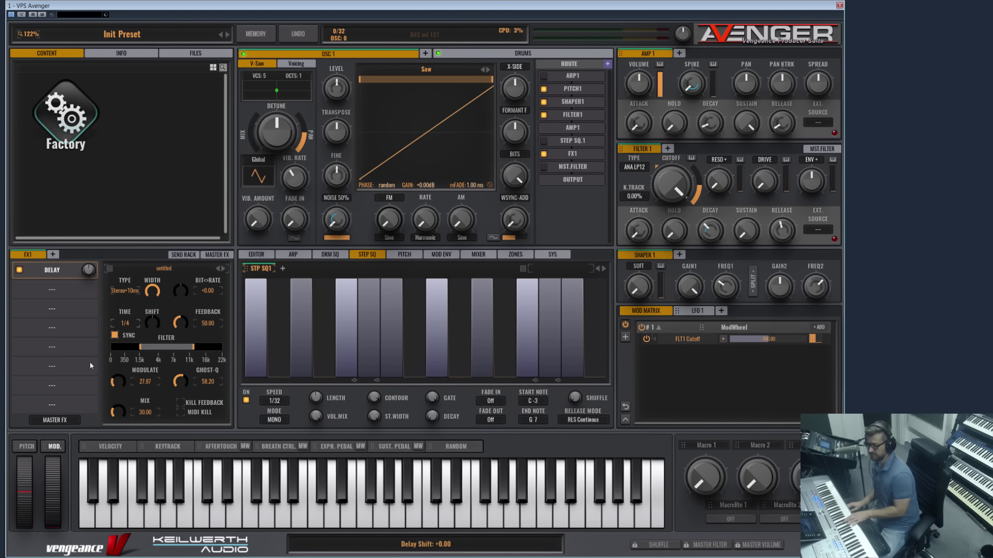
# Re-enable tempo sync on the FX1 delay and set its time to 1/8.
pyautogui.click(115, 336)
pyautogui.click(114, 335)
pyautogui.click(125, 323)
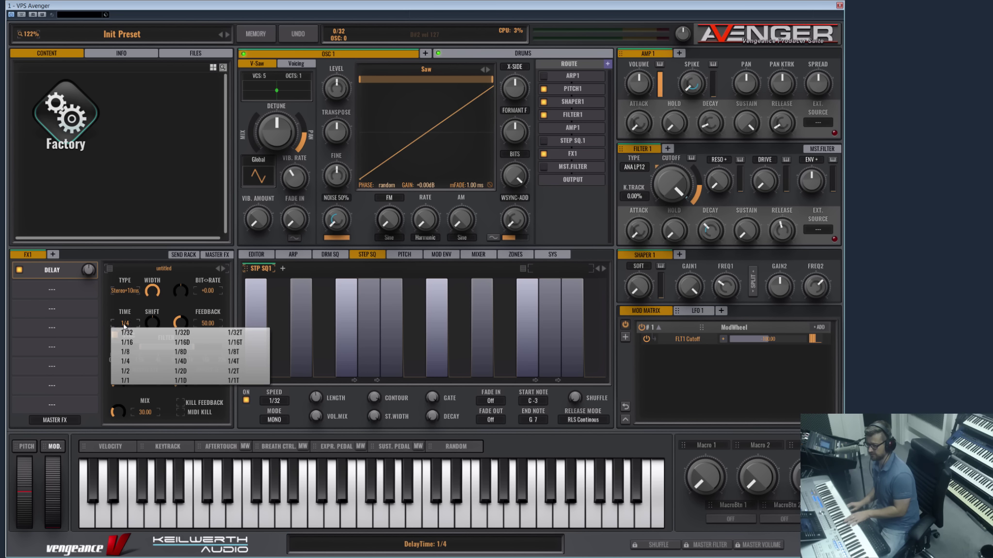
pyautogui.click(141, 351)
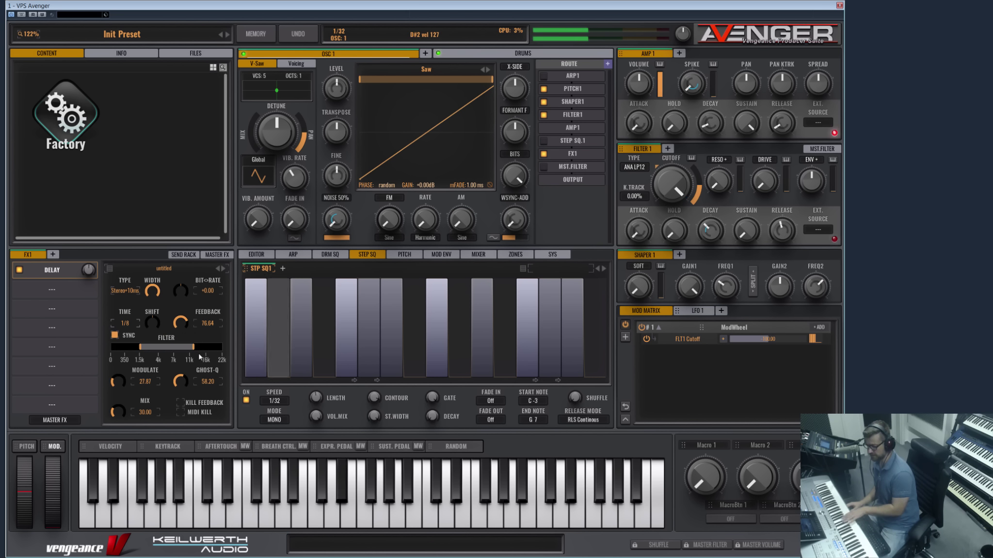
# Leave Kill Feedback off, enable MIDI Kill, and set feedback to 0 after raising it to about 83.
pyautogui.click(180, 403)
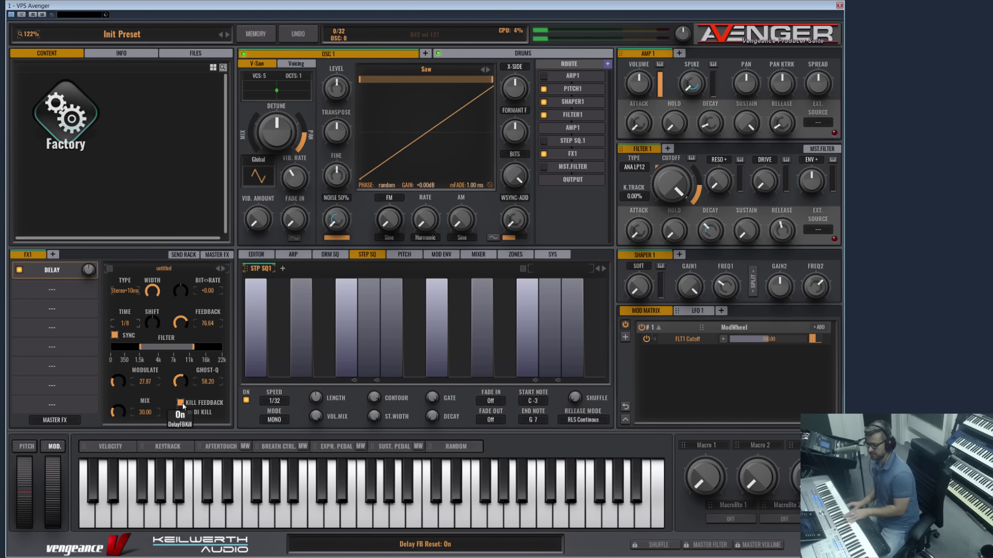
pyautogui.click(182, 405)
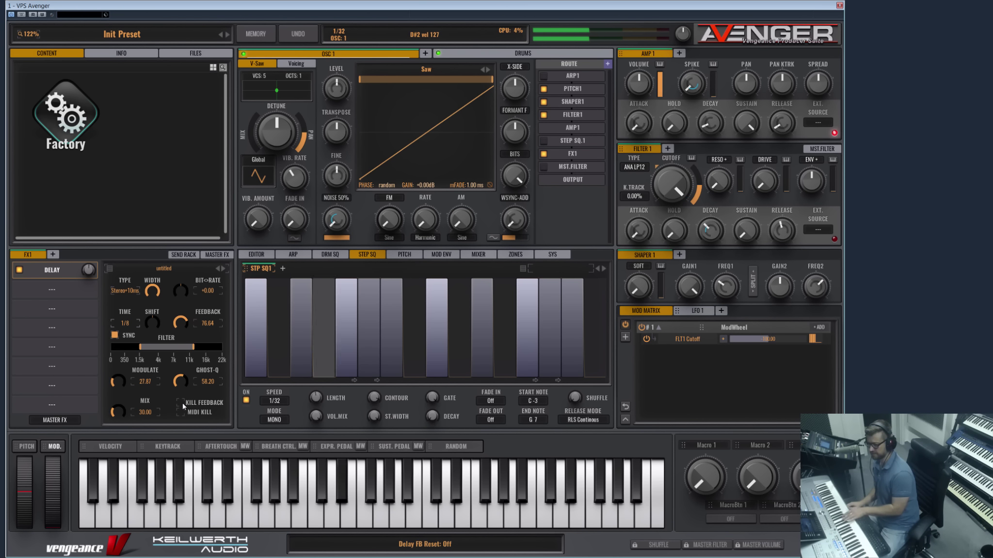
pyautogui.click(180, 412)
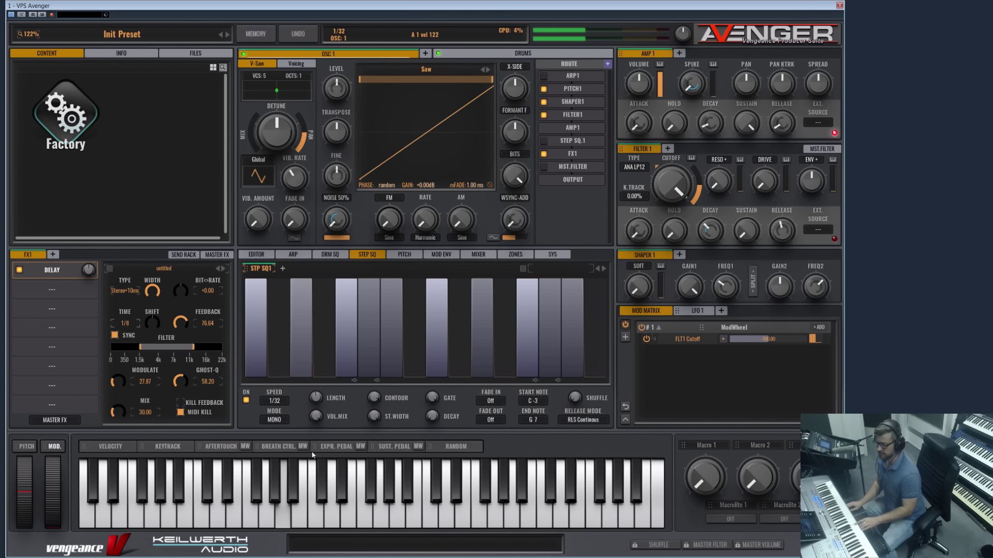
pyautogui.moveTo(175, 331); pyautogui.dragTo(183, 320)
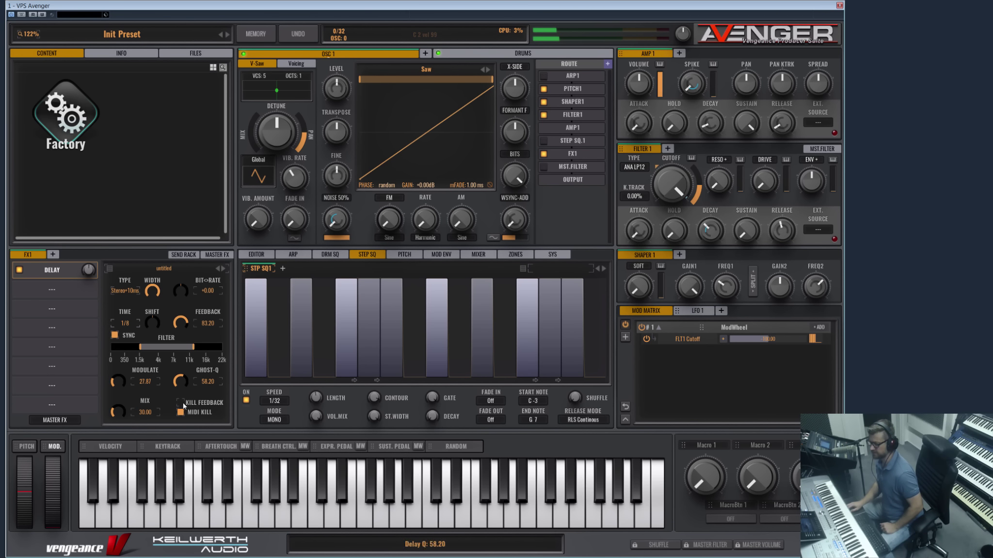
pyautogui.moveTo(174, 318); pyautogui.dragTo(173, 359)
# Swap the FX1 delay for AA-Reverb, then replace that with Trashverb (Time 80, Mix 20).
pyautogui.click(56, 271)
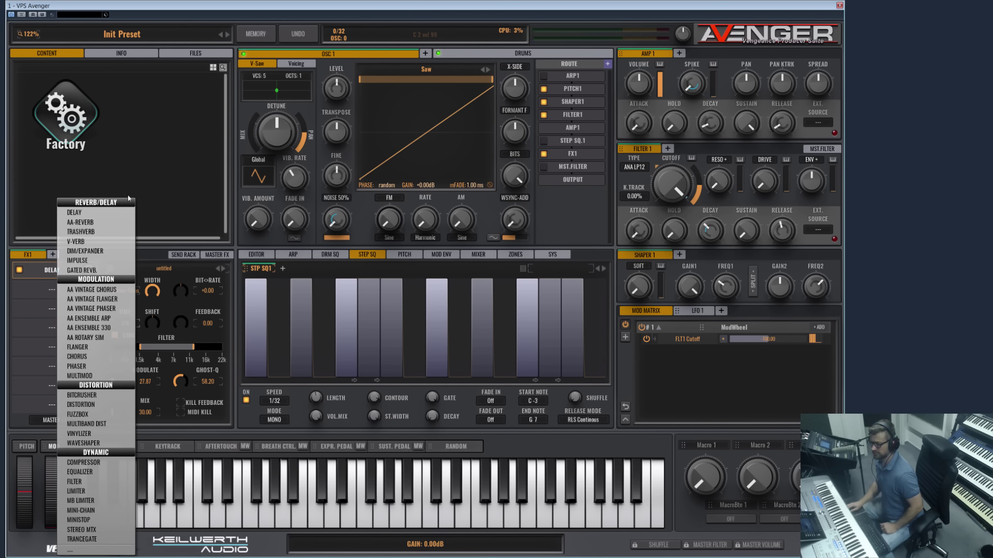
pyautogui.click(96, 225)
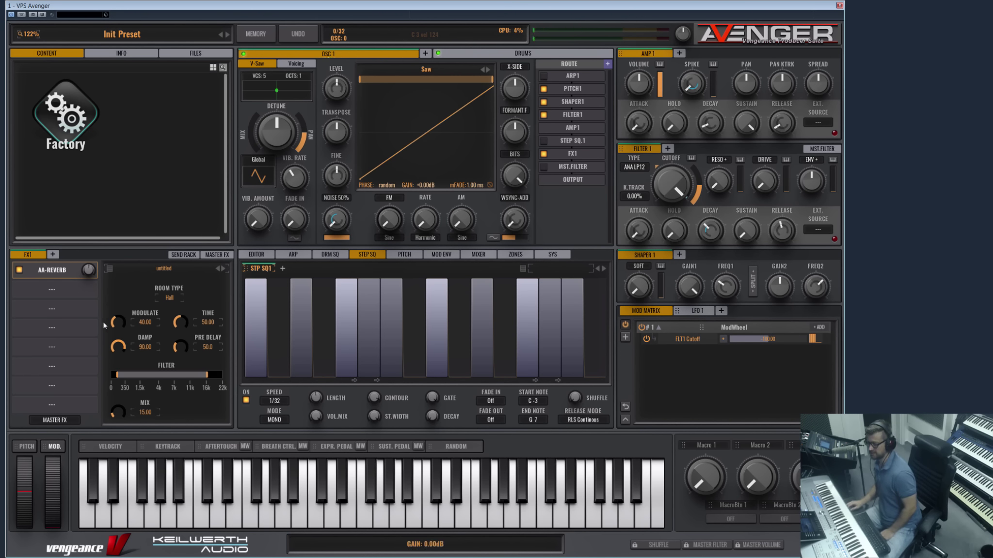
pyautogui.click(66, 276)
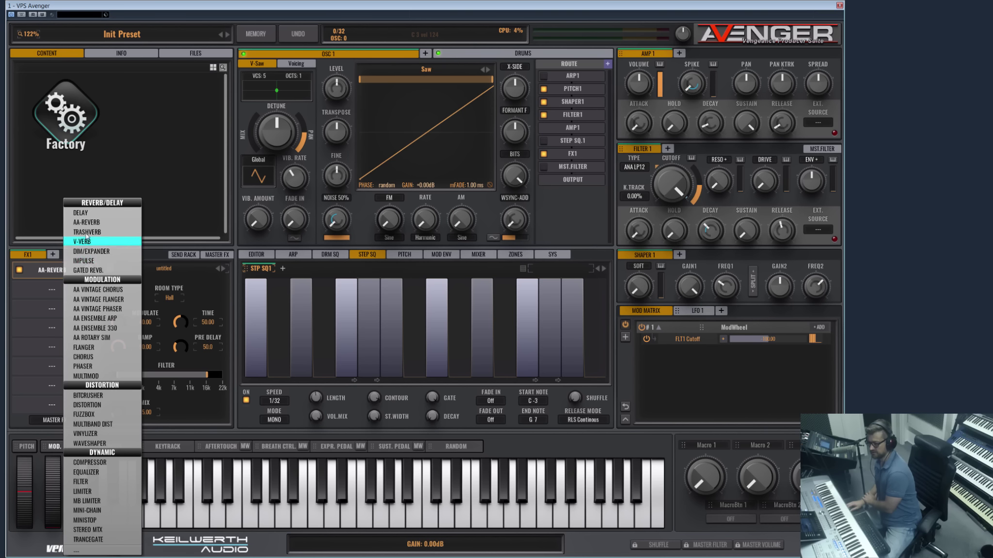
pyautogui.click(96, 233)
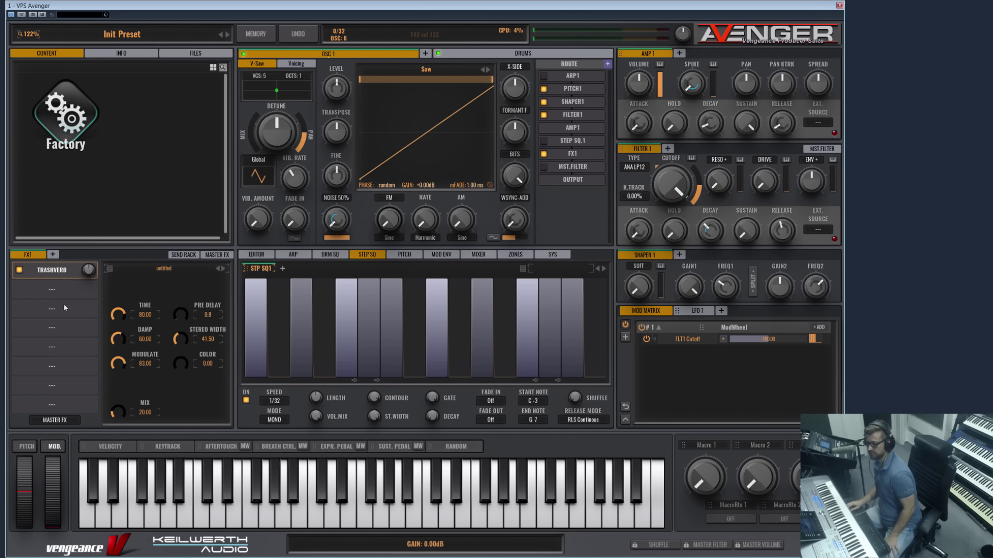
# Load V-Verb into FX1 in place of Trashverb (Decay 3.50 s, Size 90, Mix 20).
pyautogui.click(56, 272)
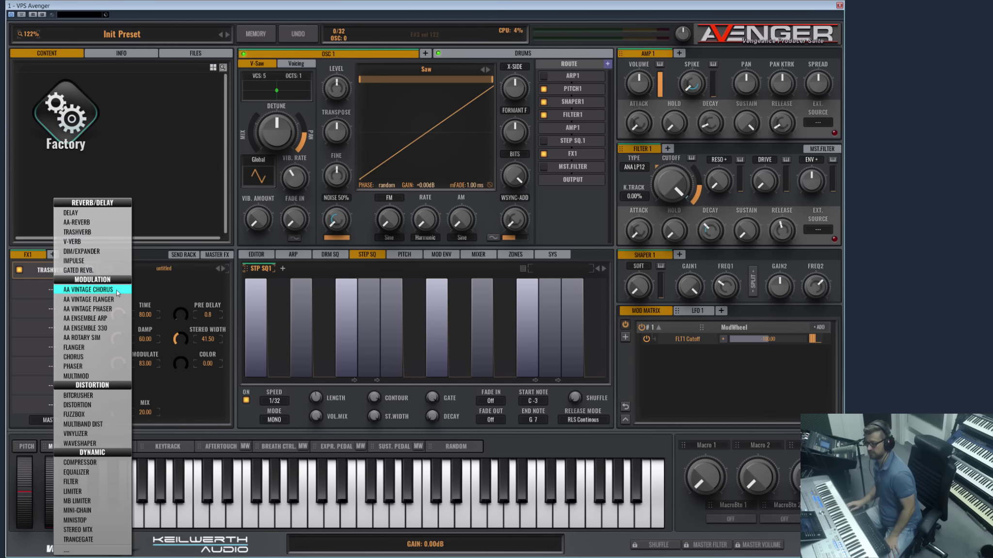
pyautogui.click(89, 244)
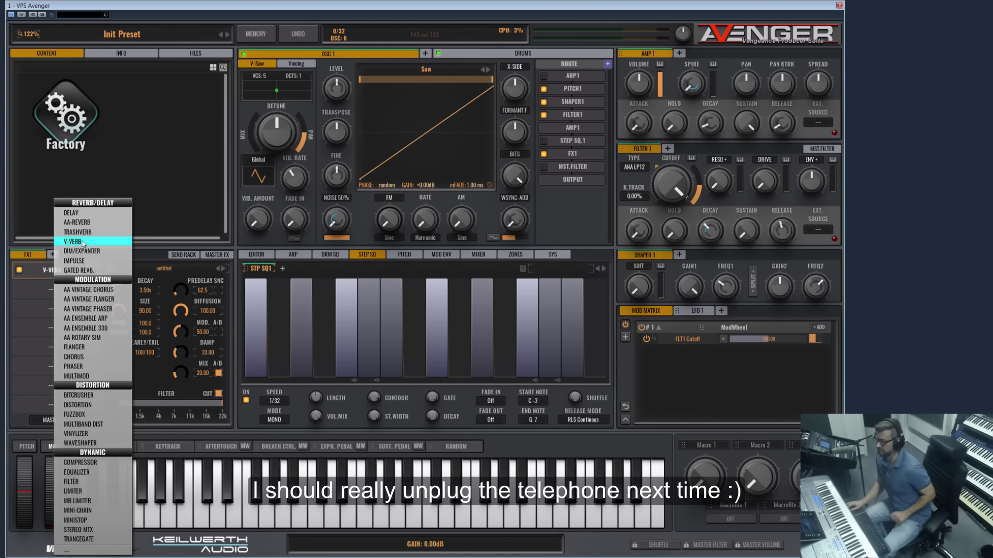
pyautogui.click(83, 242)
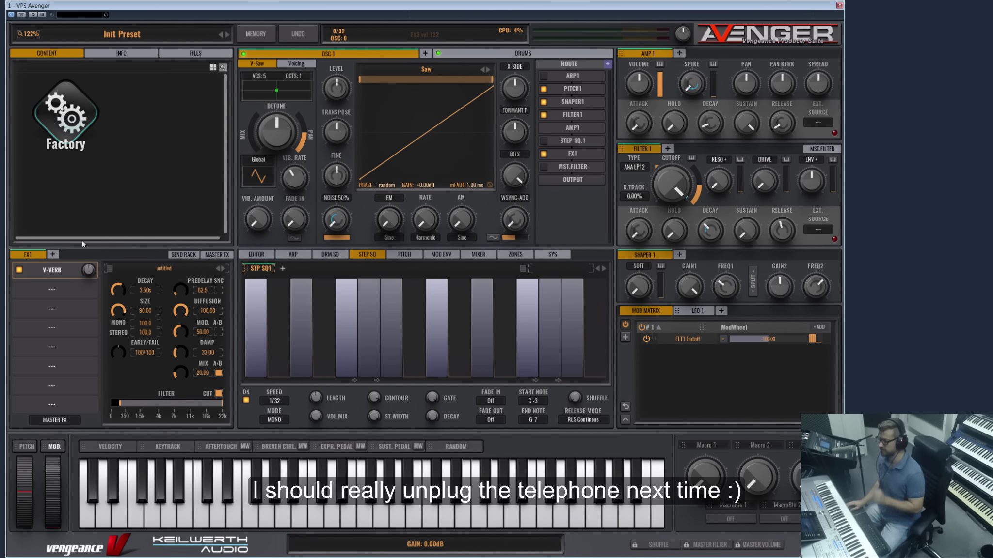
pyautogui.click(47, 275)
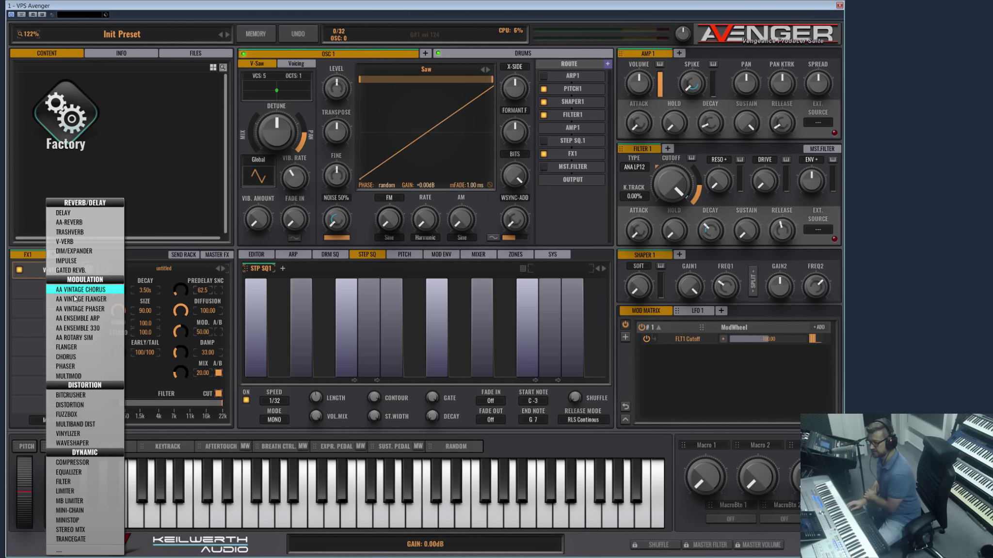
# Try Dim/Expander on FX1, raising its mix to about 40 then back to zero.
pyautogui.click(77, 251)
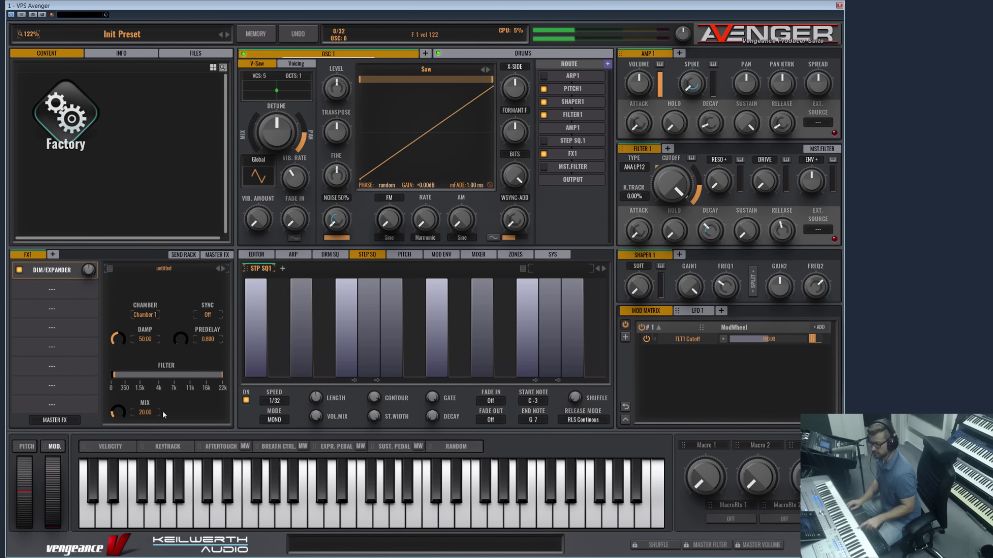
pyautogui.moveTo(161, 410); pyautogui.dragTo(131, 400)
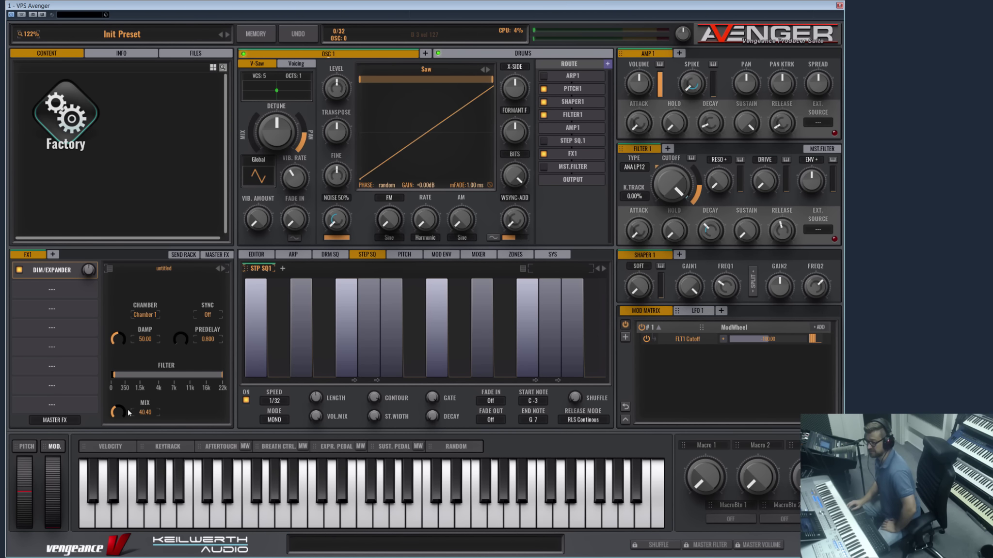
pyautogui.moveTo(128, 413); pyautogui.dragTo(121, 434)
# Load the Impulse reverb on FX1 with the IMP2 Stage Hamburg response.
pyautogui.click(40, 274)
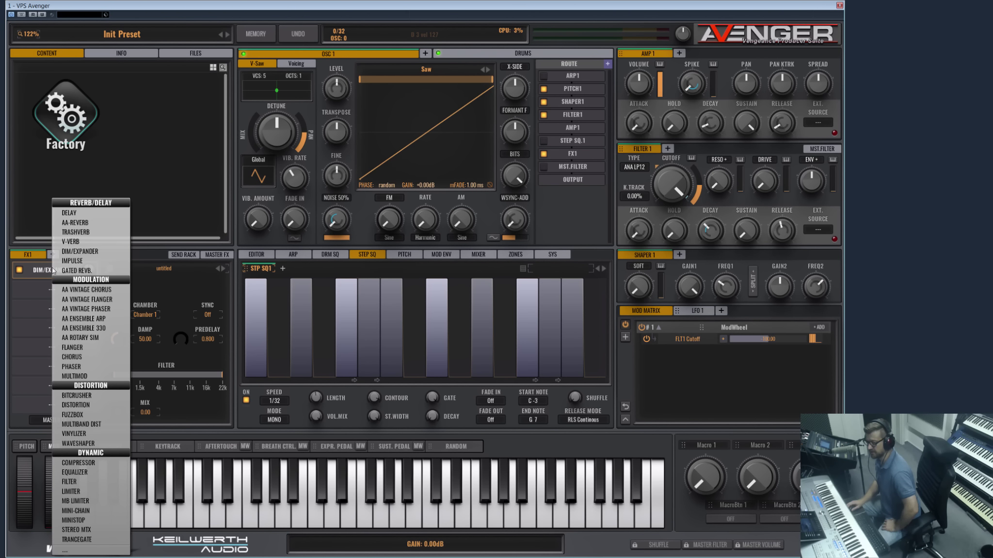
pyautogui.click(84, 262)
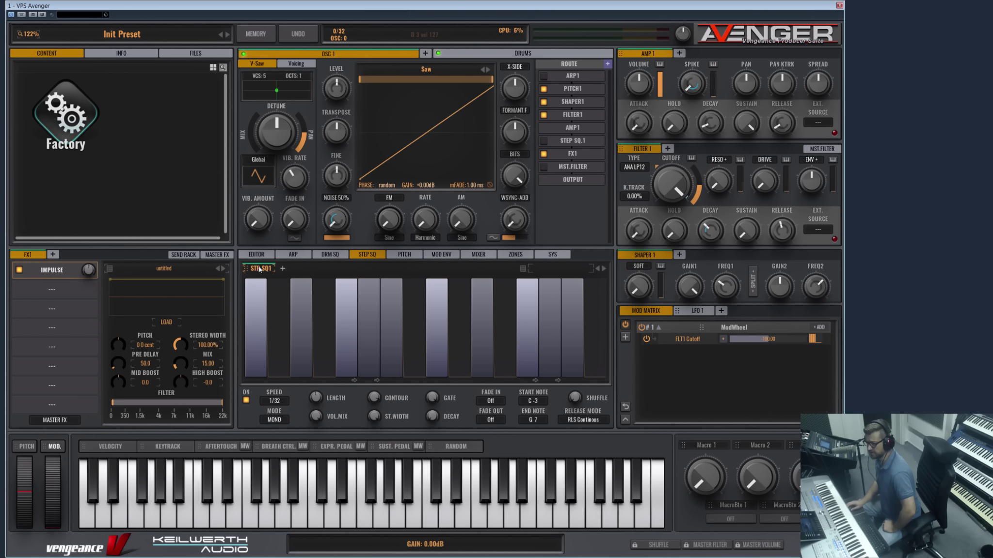
pyautogui.click(171, 271)
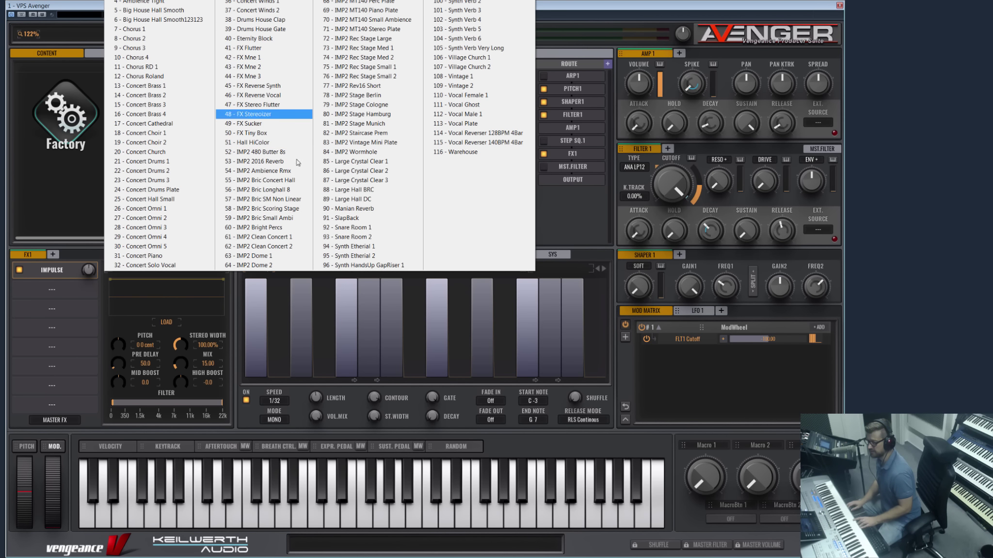
pyautogui.click(361, 114)
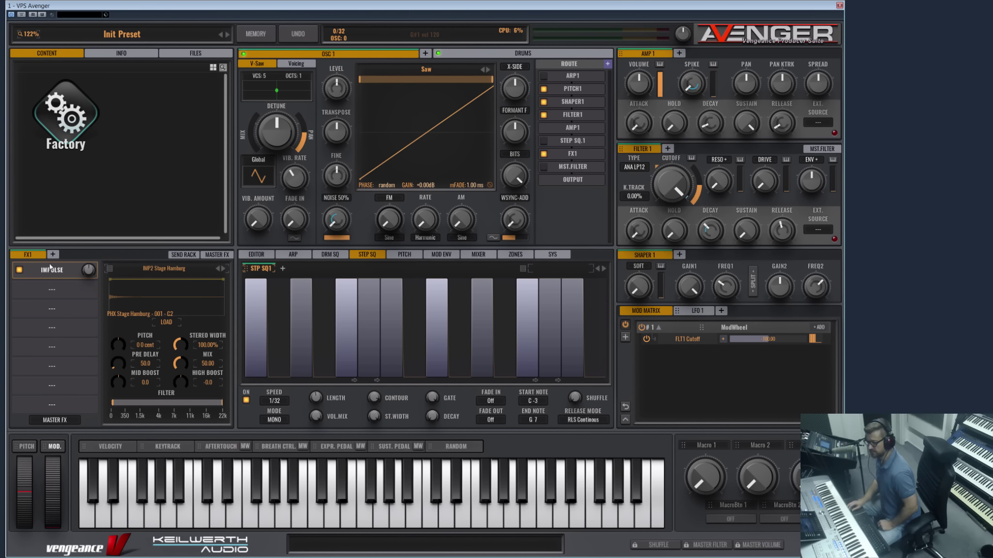
pyautogui.click(65, 272)
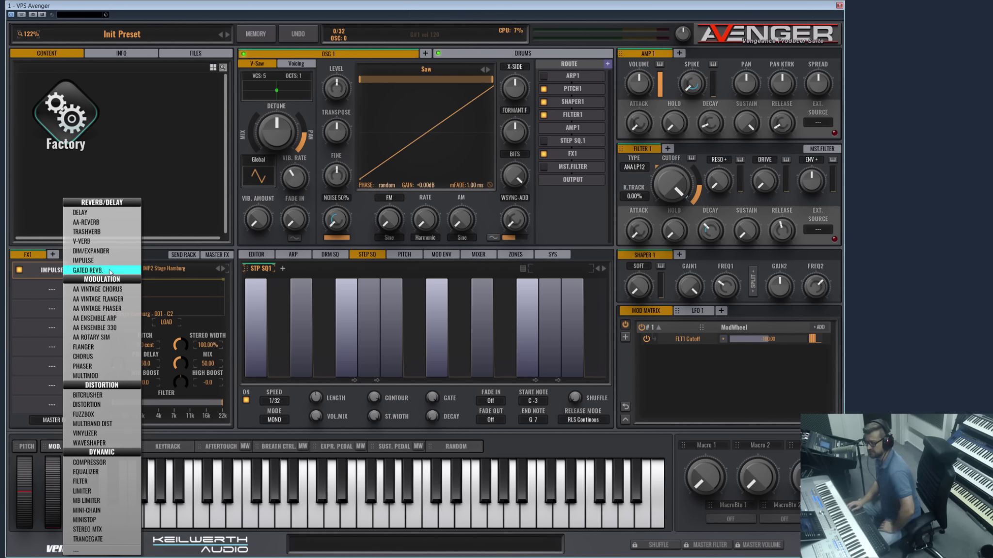
pyautogui.click(189, 287)
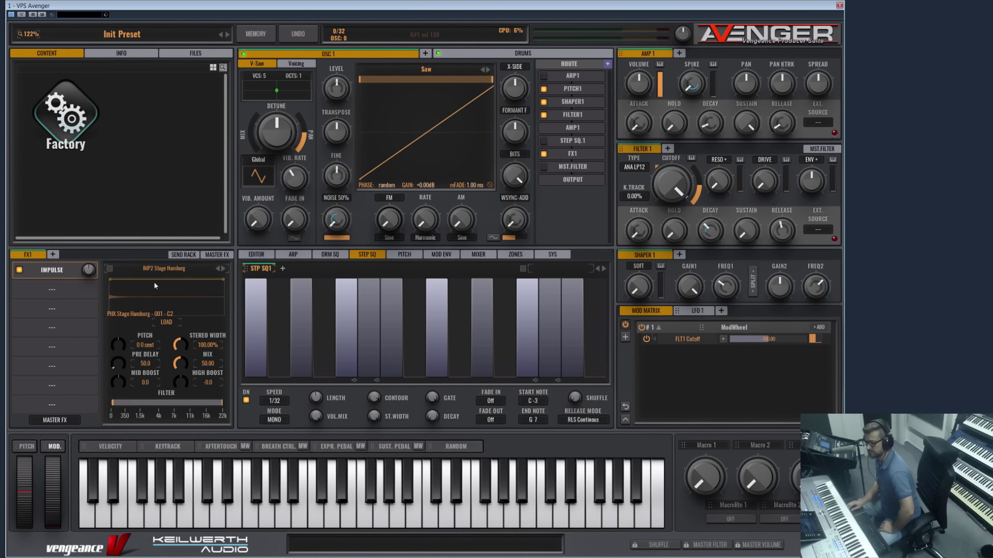
# Replace the Impulse with a Gated Reverb on FX1, keeping its Time at 1/8.
pyautogui.click(72, 270)
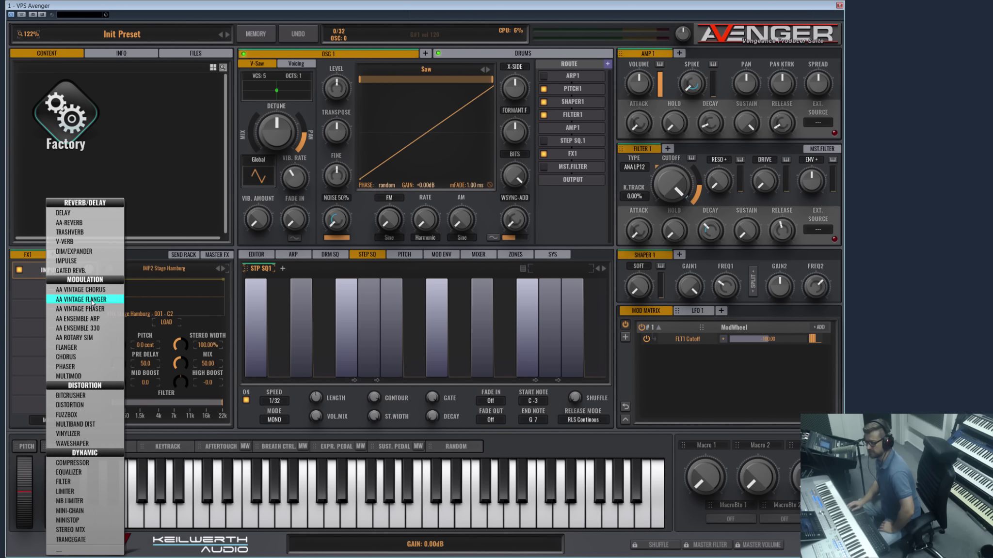
pyautogui.click(95, 271)
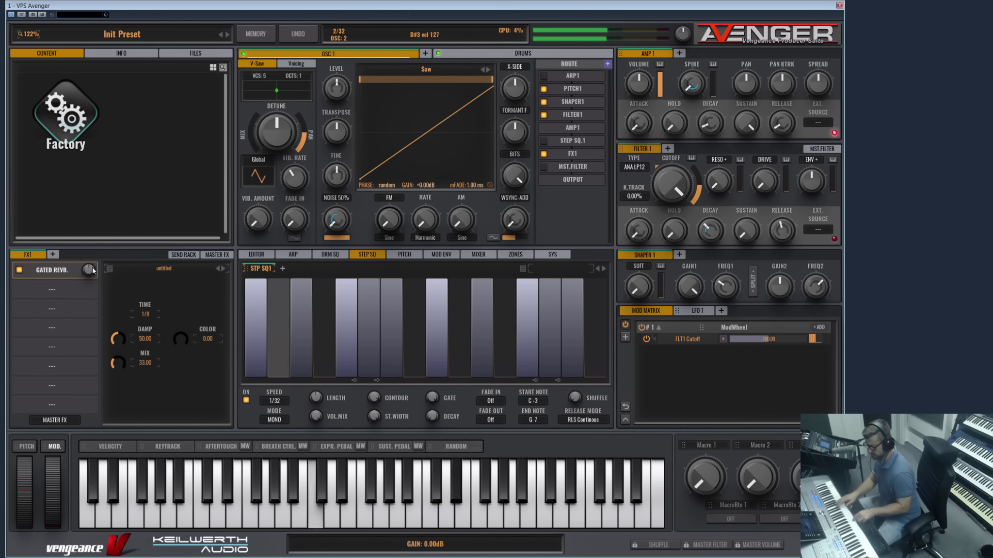
pyautogui.click(145, 314)
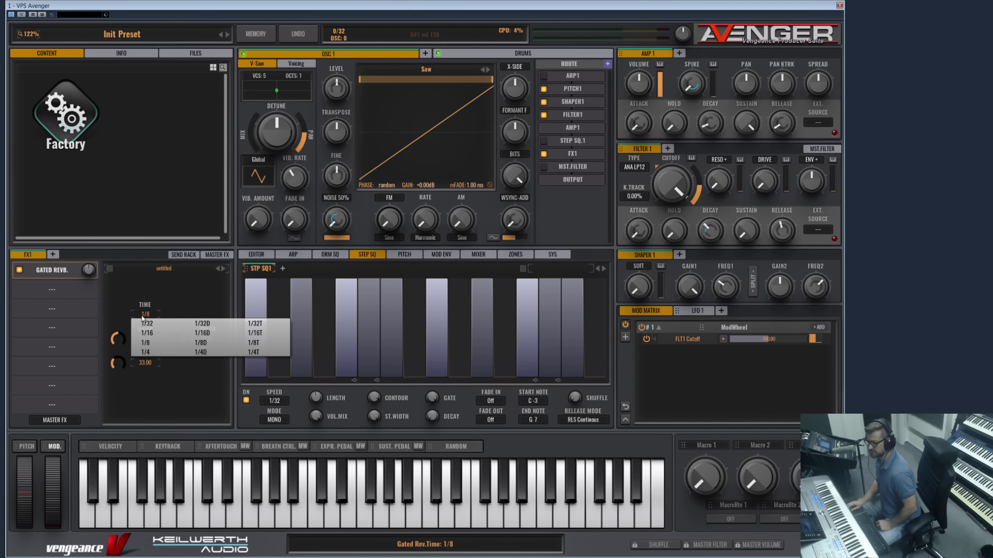
pyautogui.click(149, 305)
pyautogui.click(145, 315)
pyautogui.click(160, 308)
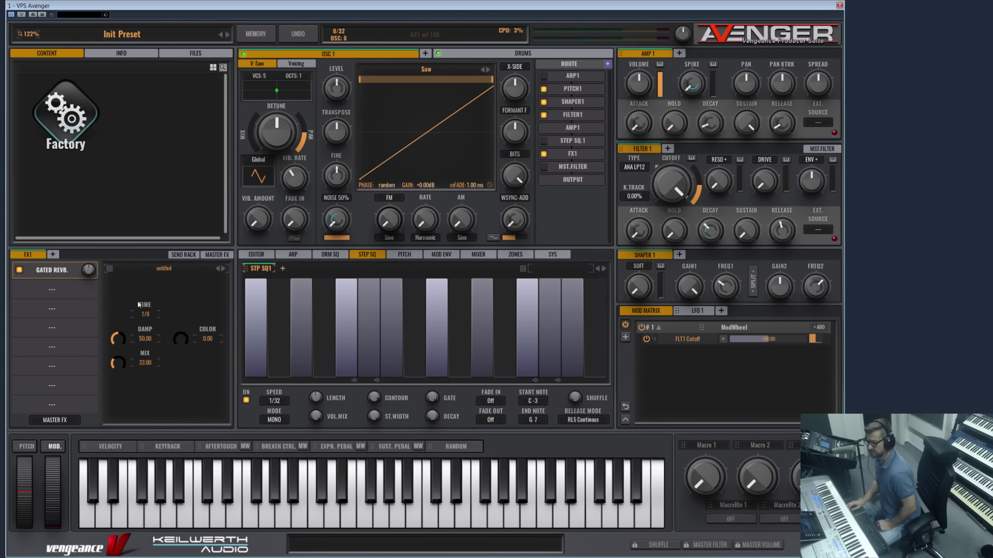
pyautogui.click(48, 272)
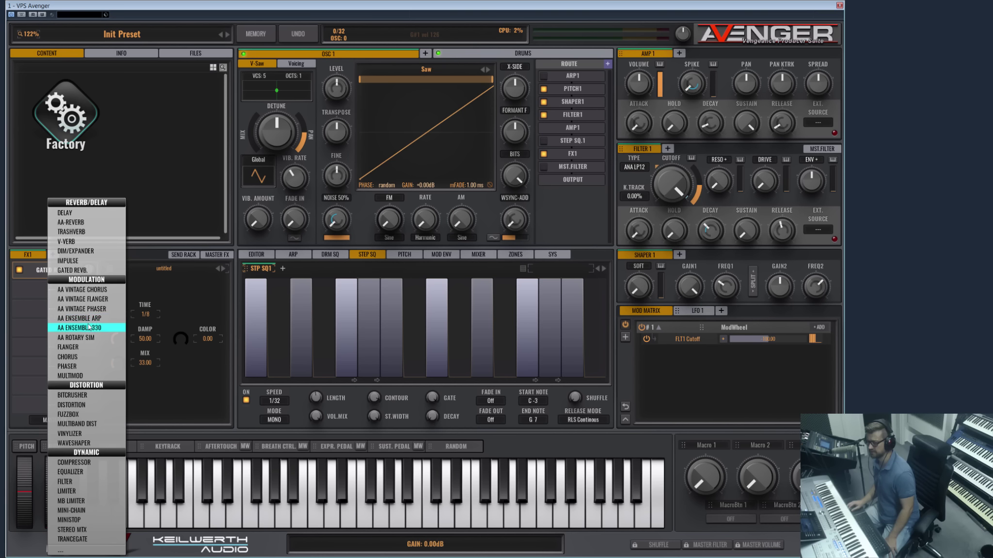
# Load AA Vintage Chorus on FX1 and audition Center Tuner, Ice Cave and Little Modulation presets.
pyautogui.click(87, 289)
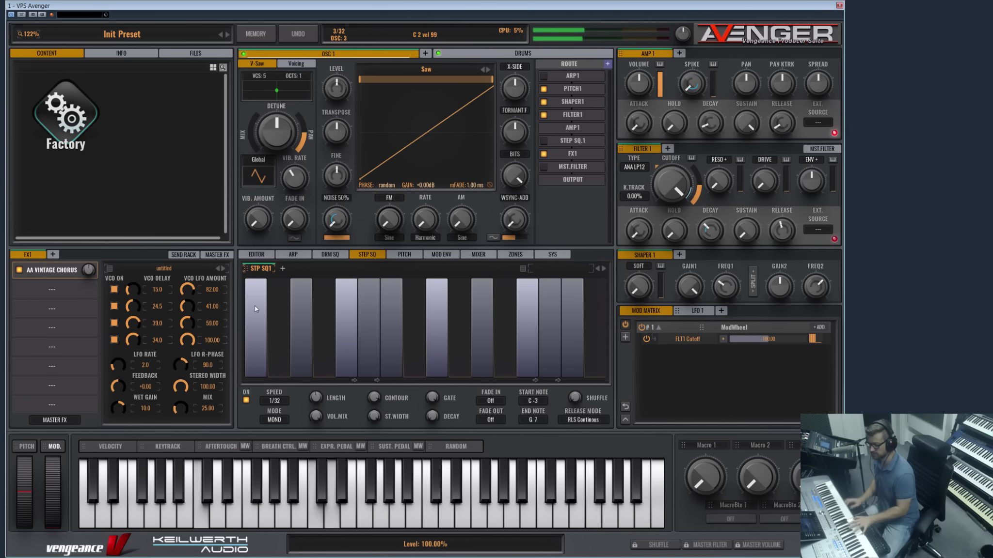
pyautogui.click(223, 269)
pyautogui.click(219, 269)
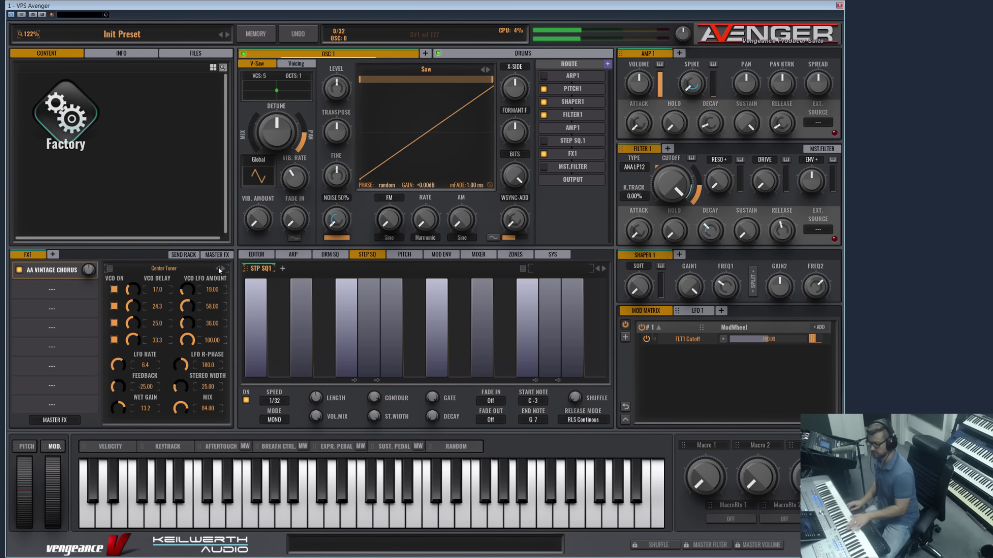
pyautogui.click(223, 269)
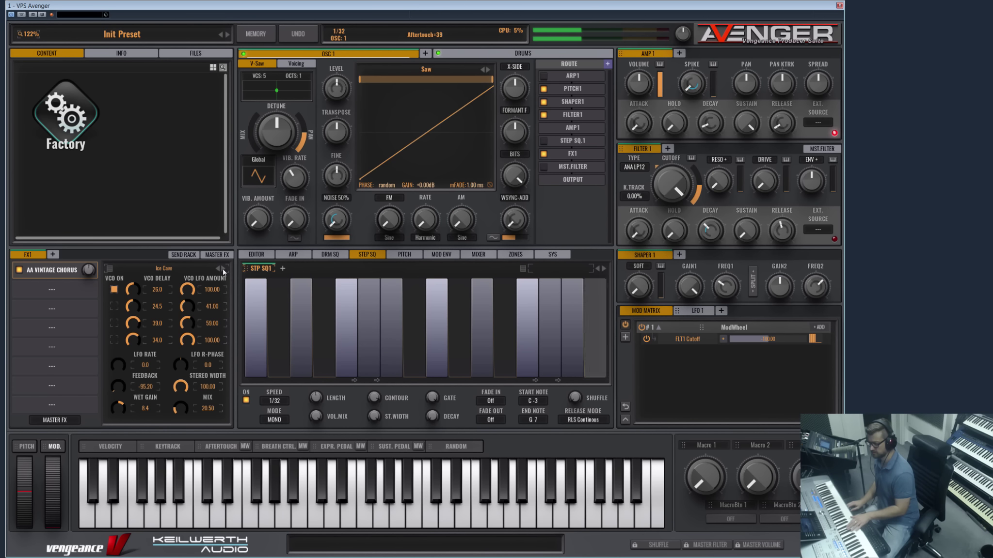
pyautogui.click(223, 269)
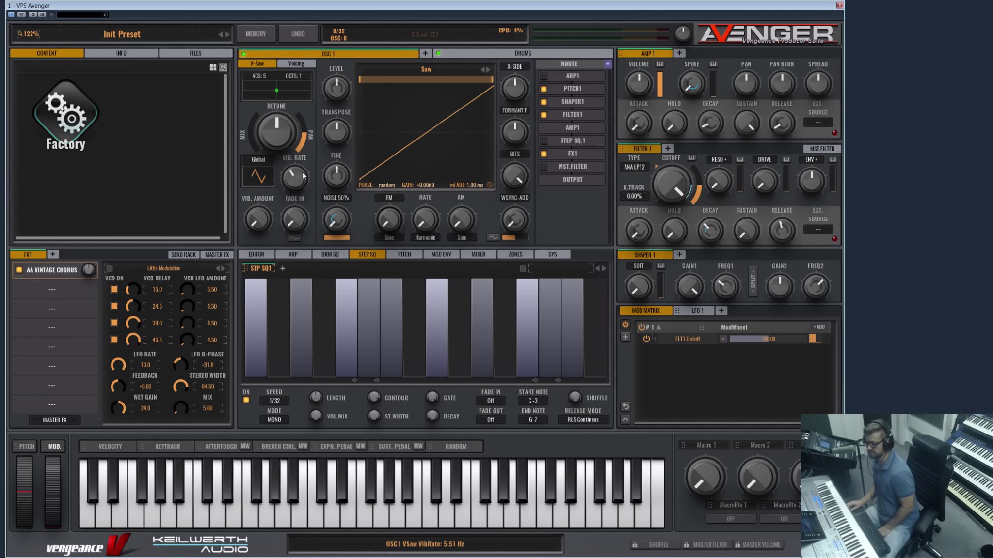
# Replace the chorus with AA Vintage Flanger and step its presets to Little Cancellation.
pyautogui.click(51, 272)
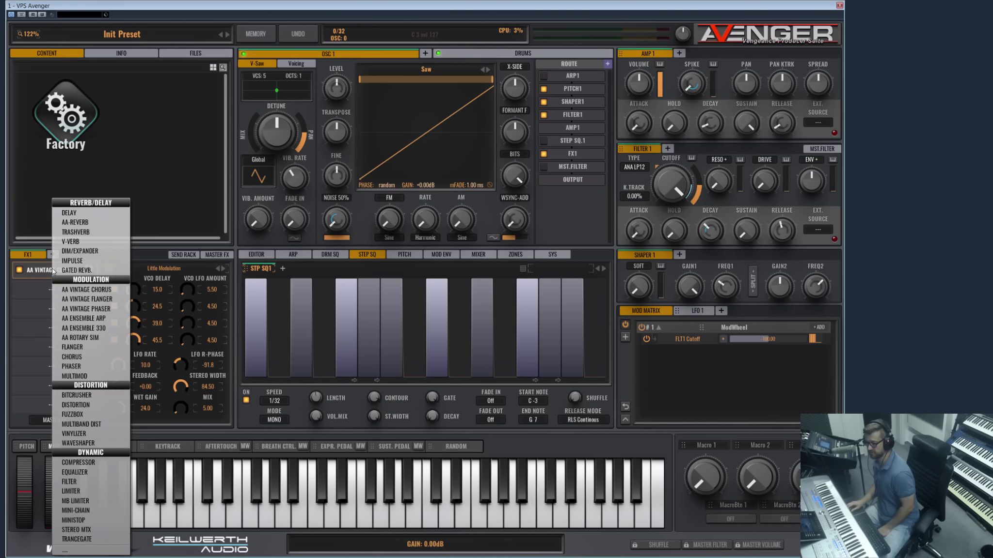
pyautogui.click(43, 286)
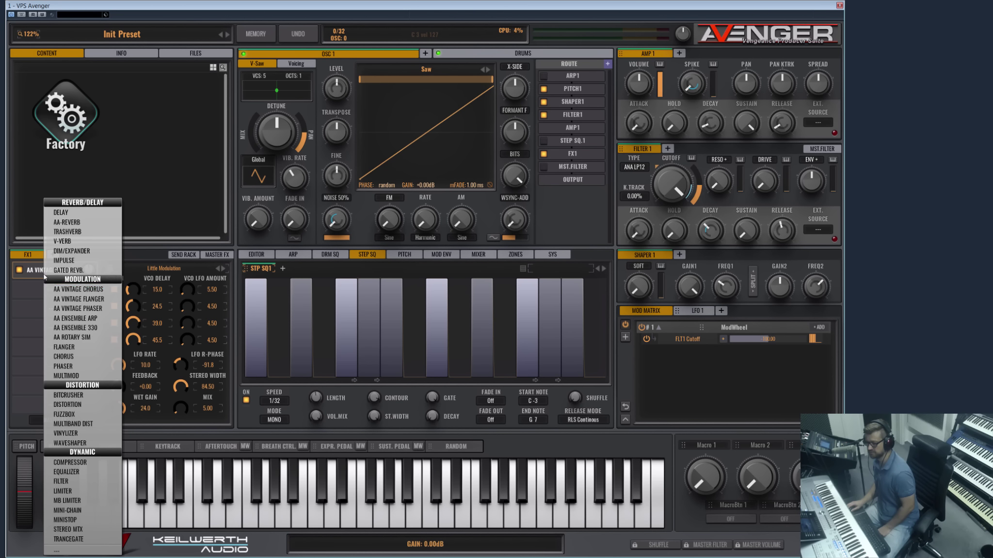
pyautogui.click(70, 299)
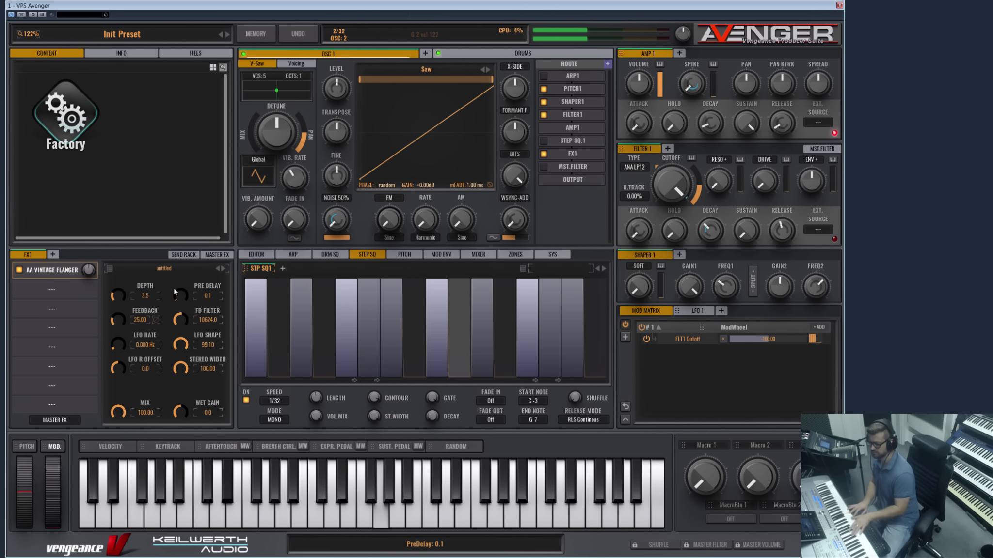
pyautogui.click(223, 268)
pyautogui.click(224, 269)
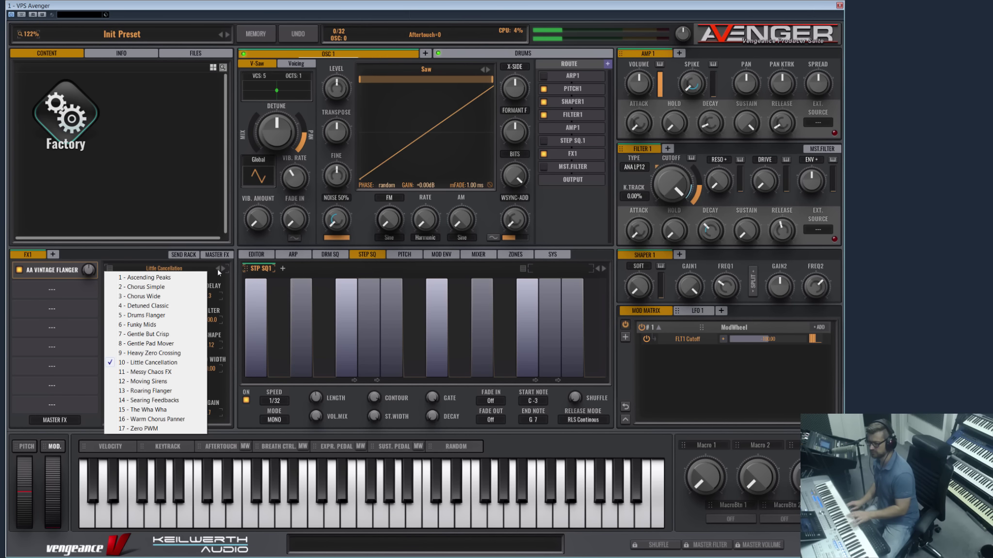
# Pick the Gentle Pad Mover flanger preset, then swap in AA Vintage Phaser and audition Big Notches, Mr Roboto, One Big Stage.
pyautogui.click(217, 268)
pyautogui.click(56, 347)
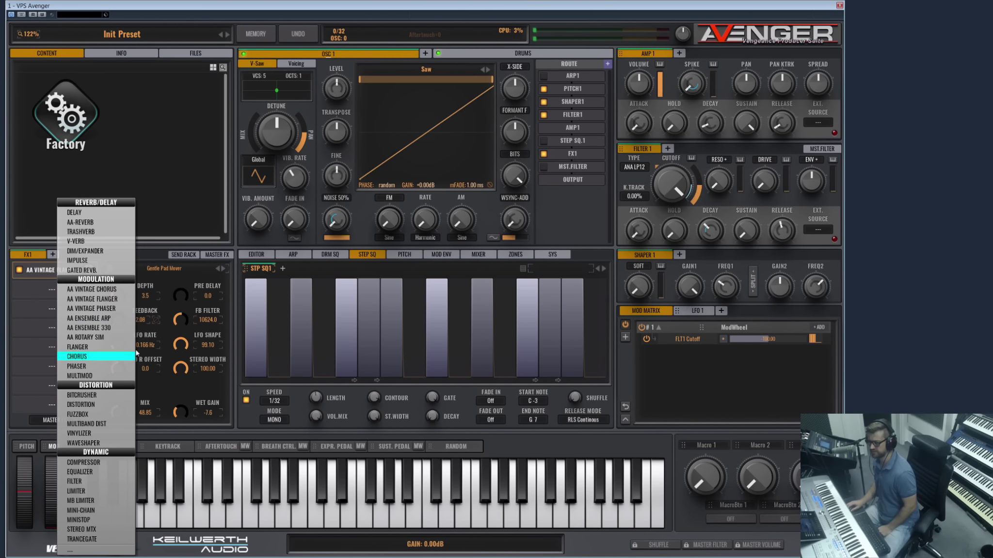
pyautogui.click(114, 309)
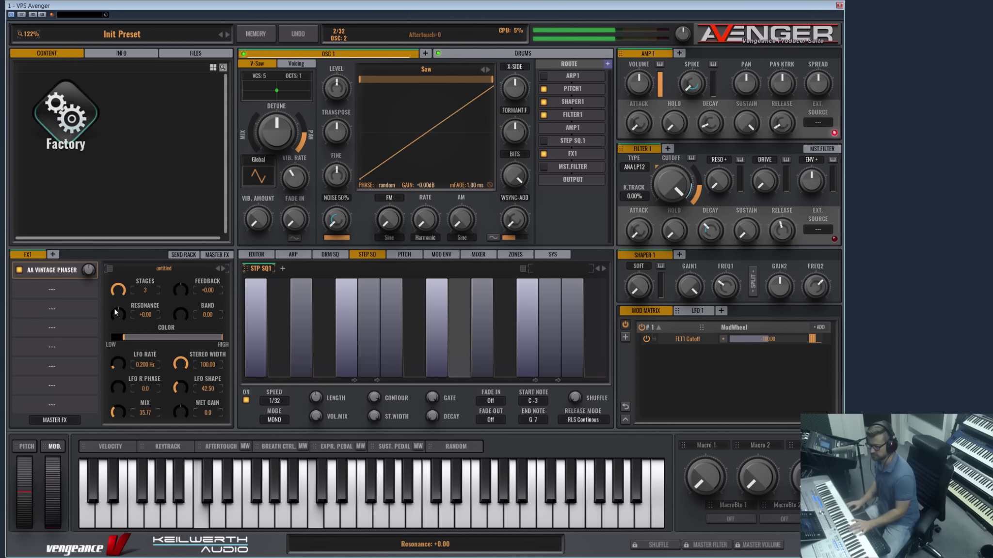
pyautogui.click(224, 268)
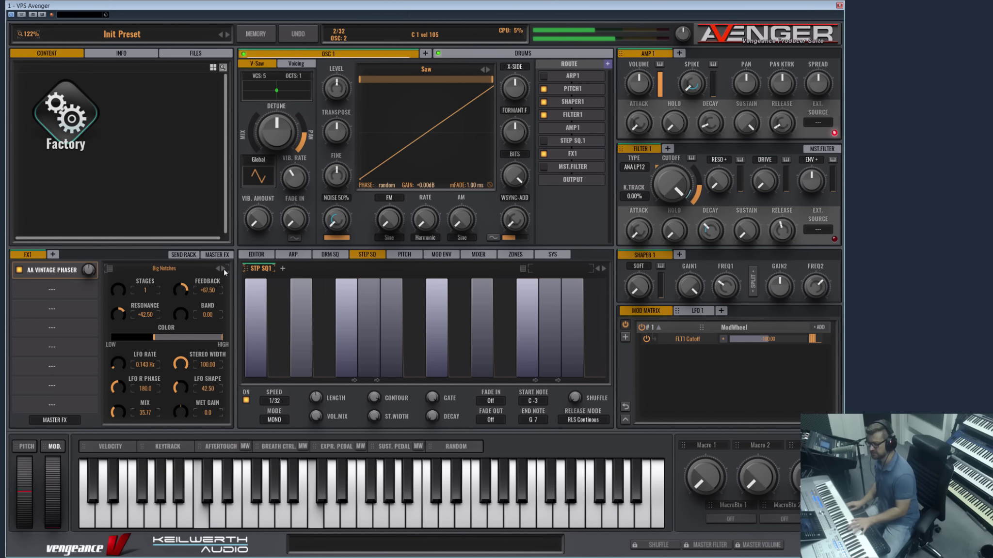
pyautogui.click(223, 268)
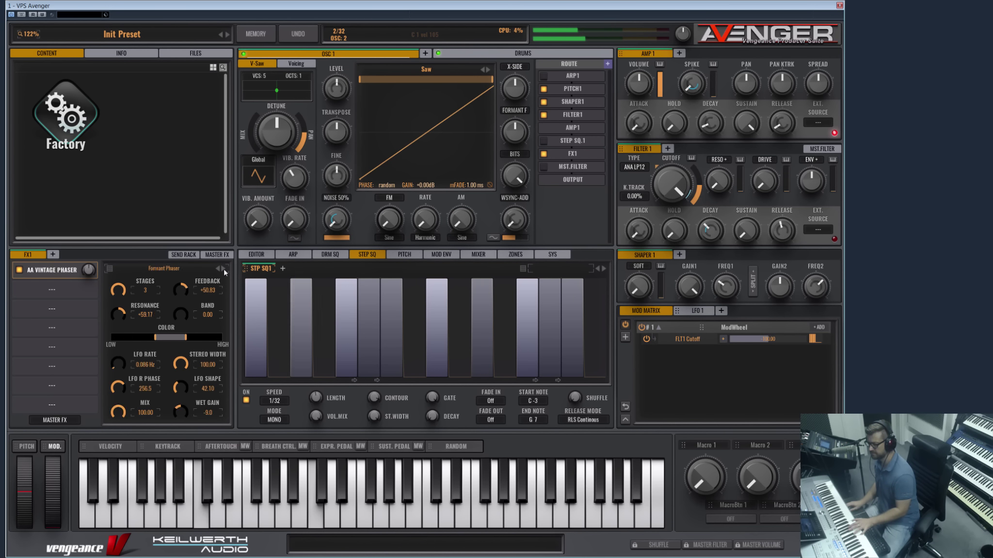
pyautogui.click(223, 269)
# Audition AA Ensemble Arp presets up to Phasing Peaks 1, then load AA Ensemble 330 on FX1.
pyautogui.click(63, 273)
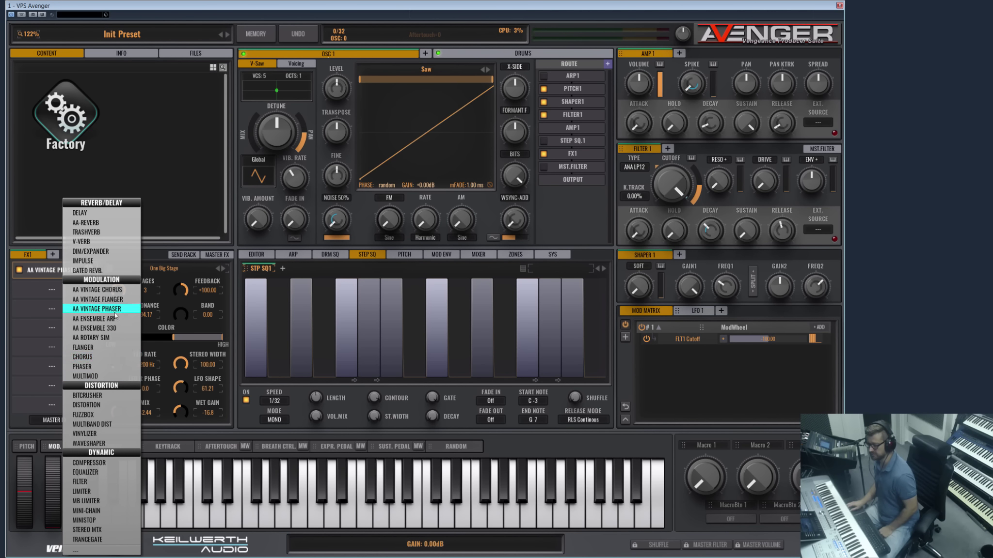
pyautogui.click(112, 319)
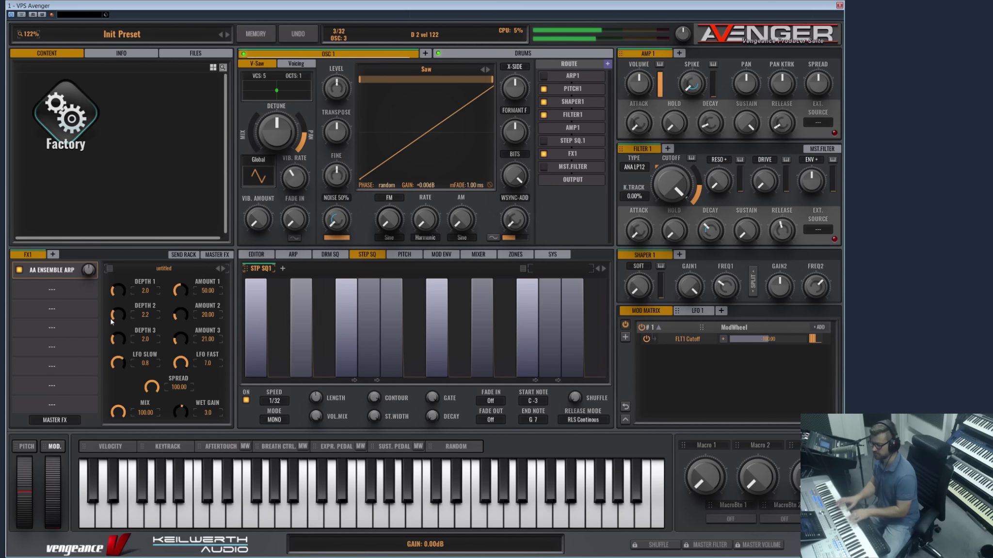
pyautogui.click(224, 268)
pyautogui.click(224, 269)
pyautogui.click(224, 268)
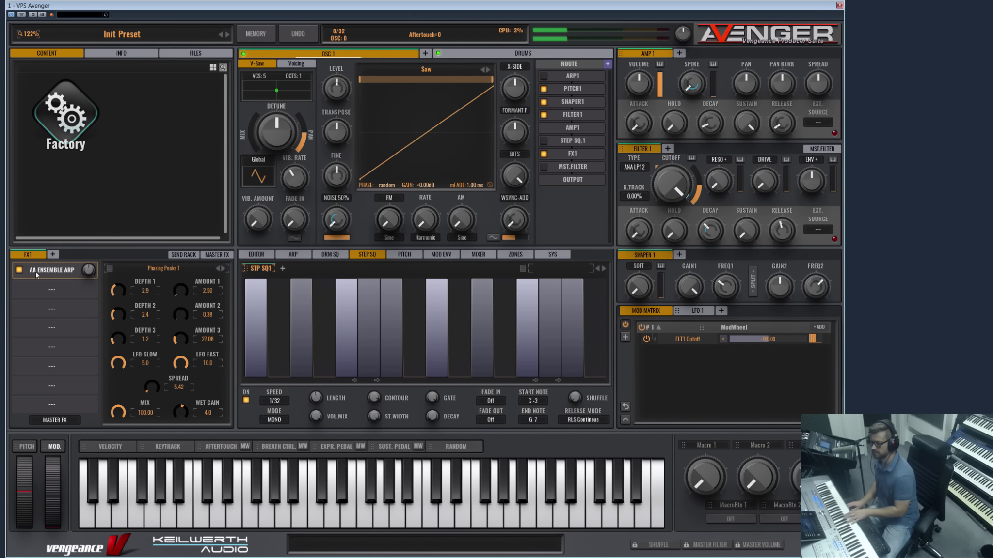
pyautogui.click(51, 272)
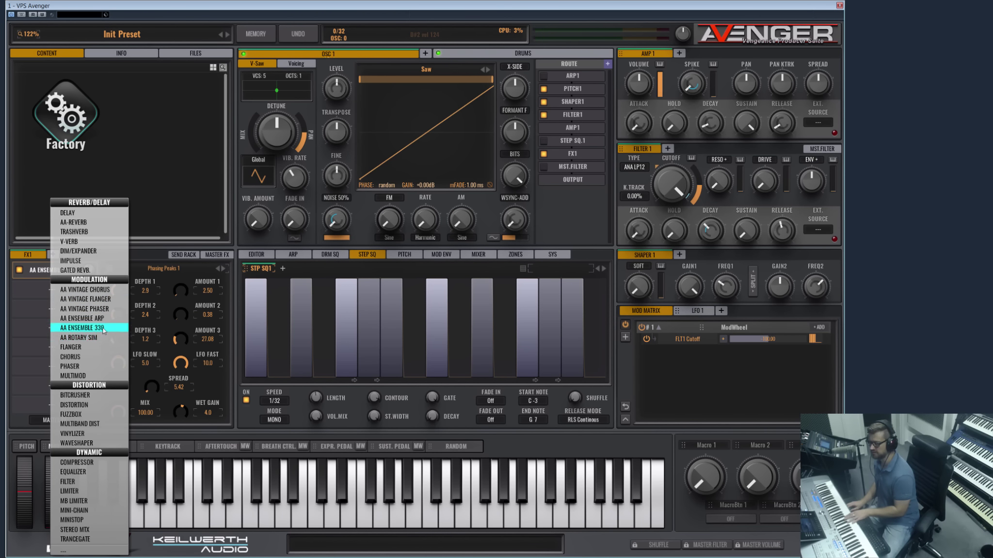
pyautogui.click(82, 327)
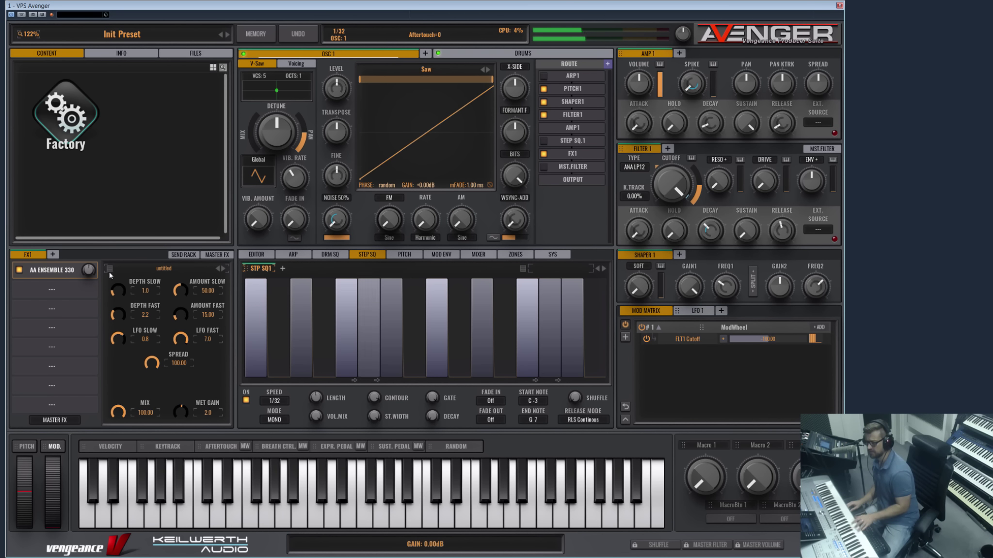
# Load AA Rotary Sim on FX1 with Attenuator 17.2, Speed F67.51% and Drive 100.
pyautogui.click(70, 290)
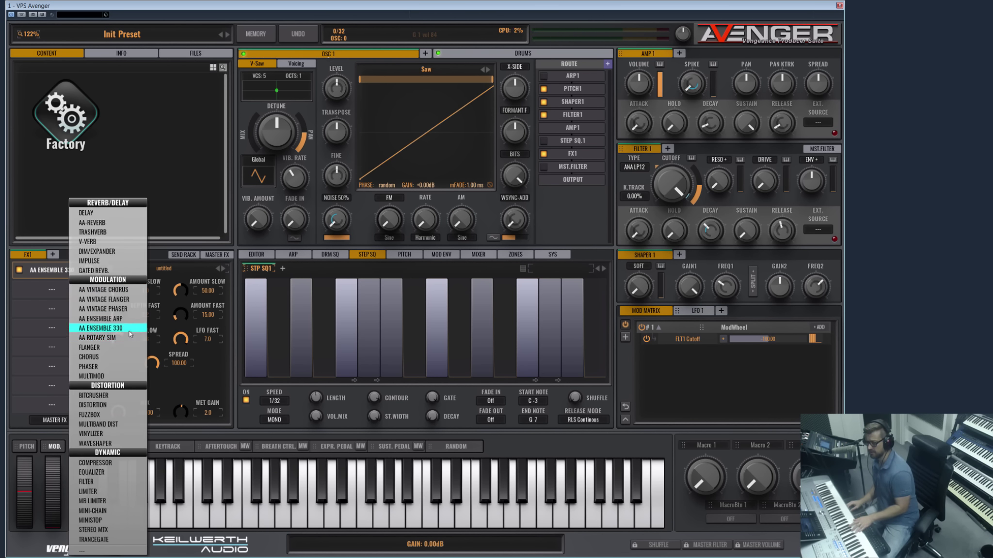
pyautogui.click(115, 337)
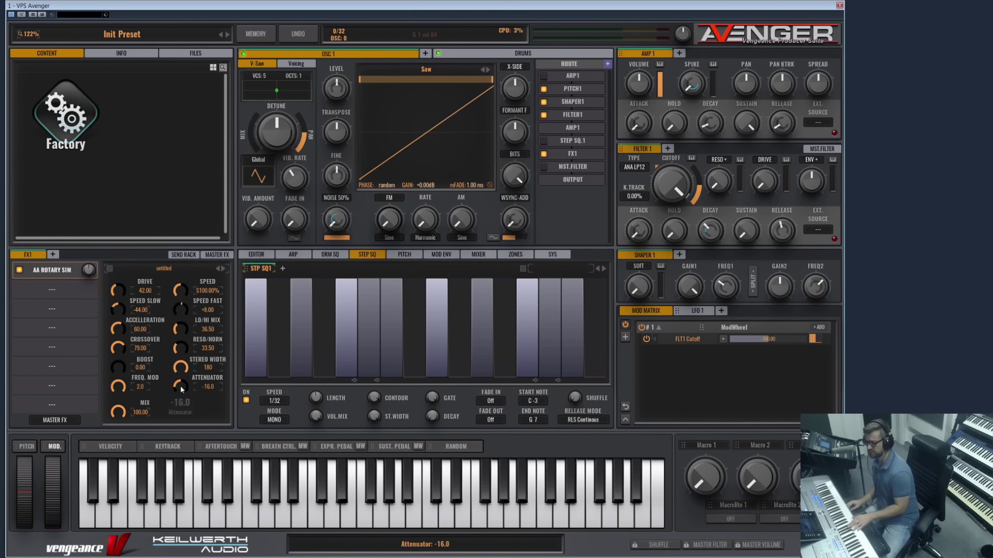
pyautogui.moveTo(180, 384); pyautogui.dragTo(179, 363)
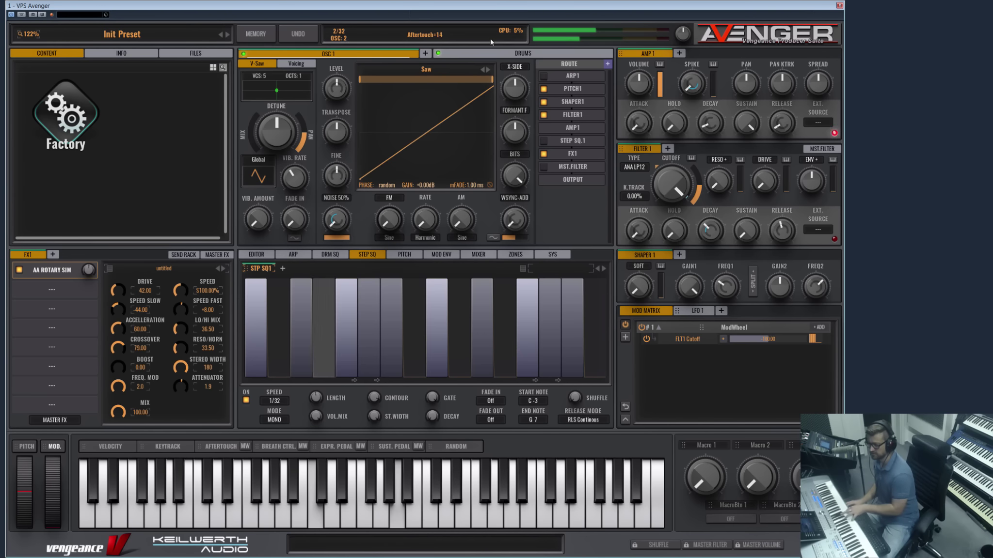
pyautogui.moveTo(179, 290); pyautogui.dragTo(199, 200)
pyautogui.moveTo(182, 397); pyautogui.dragTo(182, 368)
pyautogui.moveTo(123, 290); pyautogui.dragTo(123, 205)
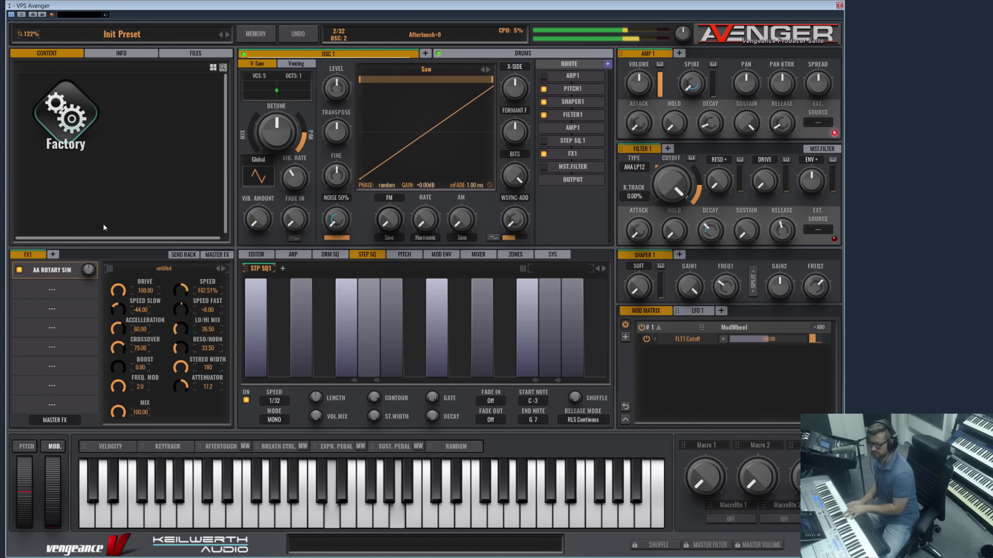
# Set Speed Fast -57.57, Crossover 94.98, Reso/Horn 61.78 and Mix 31.97 on the rotary.
pyautogui.moveTo(180, 308); pyautogui.dragTo(186, 344)
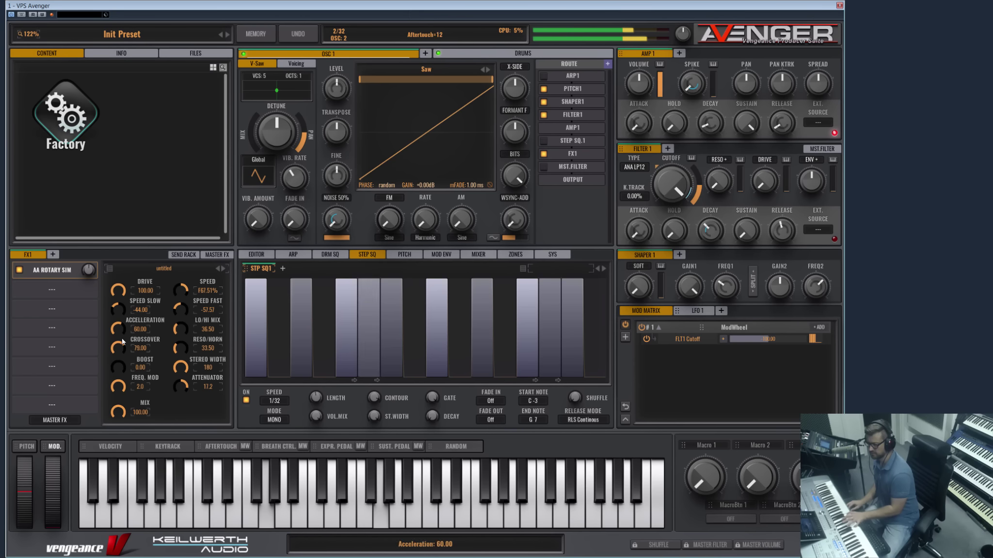
pyautogui.moveTo(118, 348)
pyautogui.mouseDown()
pyautogui.moveTo(118, 400)
pyautogui.moveTo(119, 330)
pyautogui.mouseUp()
pyautogui.moveTo(180, 348); pyautogui.dragTo(195, 320)
pyautogui.moveTo(117, 412); pyautogui.dragTo(112, 483)
# Try Flanger, then Chorus, then Phaser in place of the rotary on FX1.
pyautogui.click(94, 324)
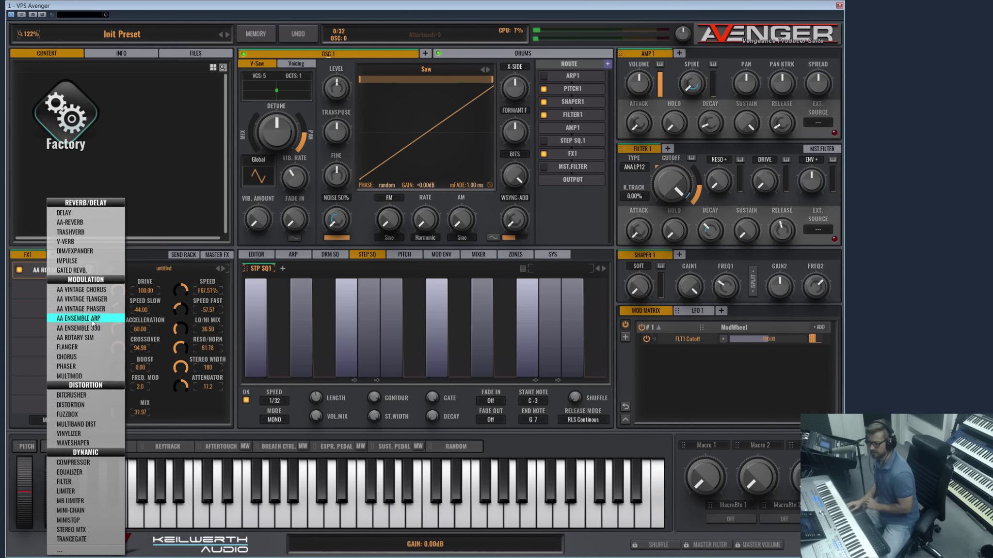
pyautogui.click(105, 347)
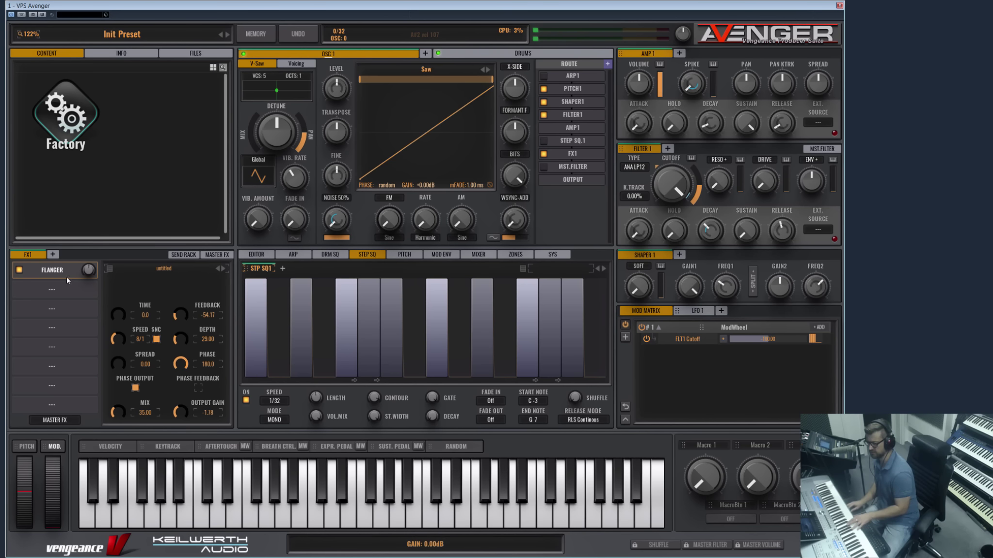
pyautogui.click(50, 271)
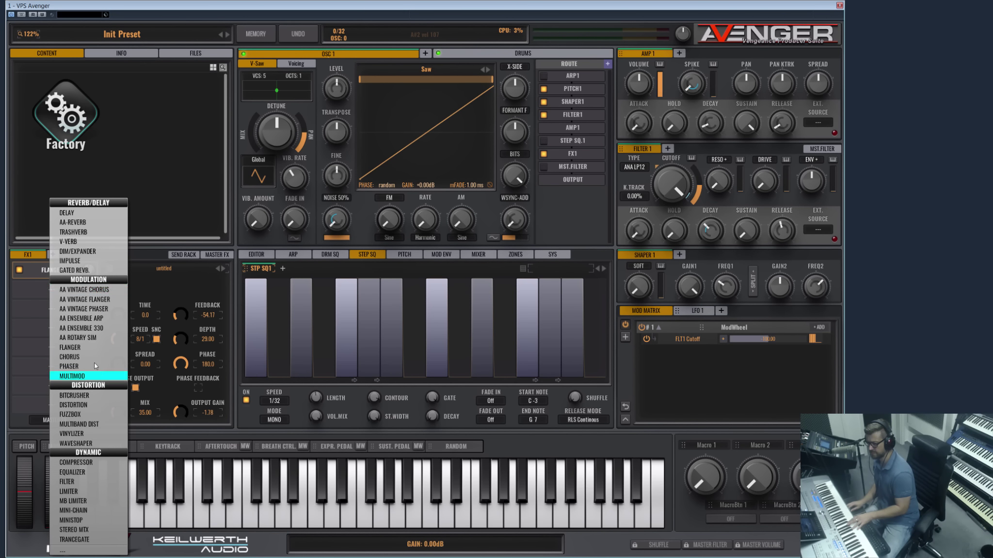
pyautogui.click(70, 357)
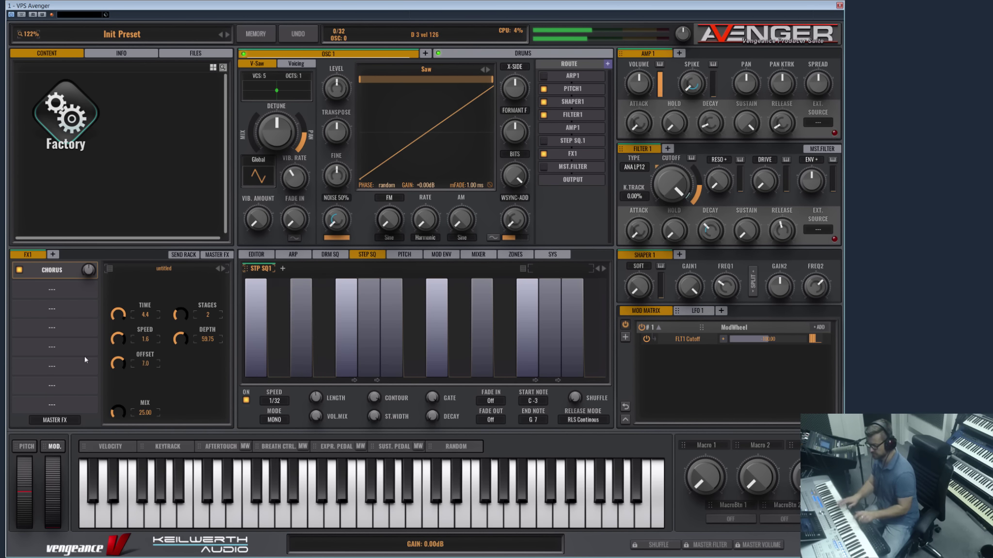
pyautogui.click(29, 279)
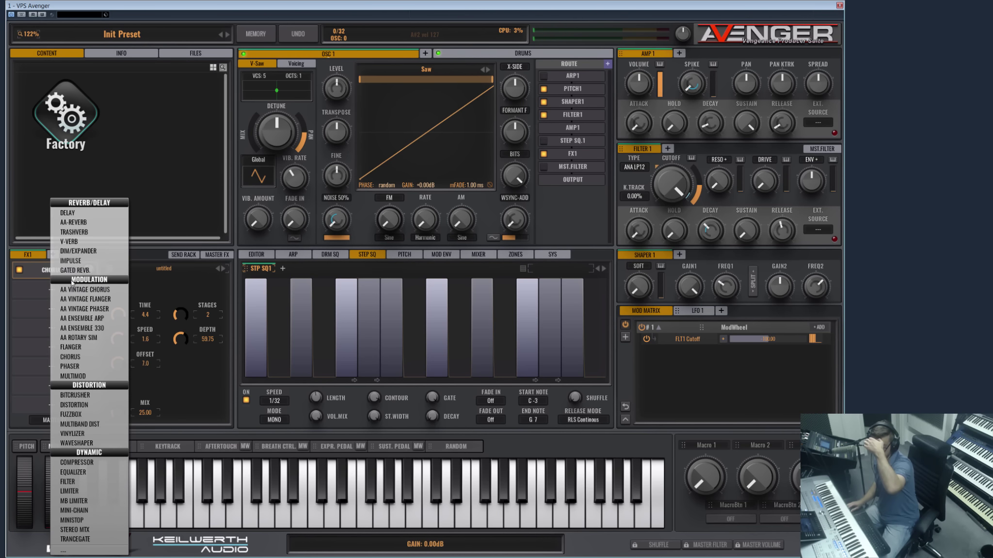
pyautogui.click(70, 366)
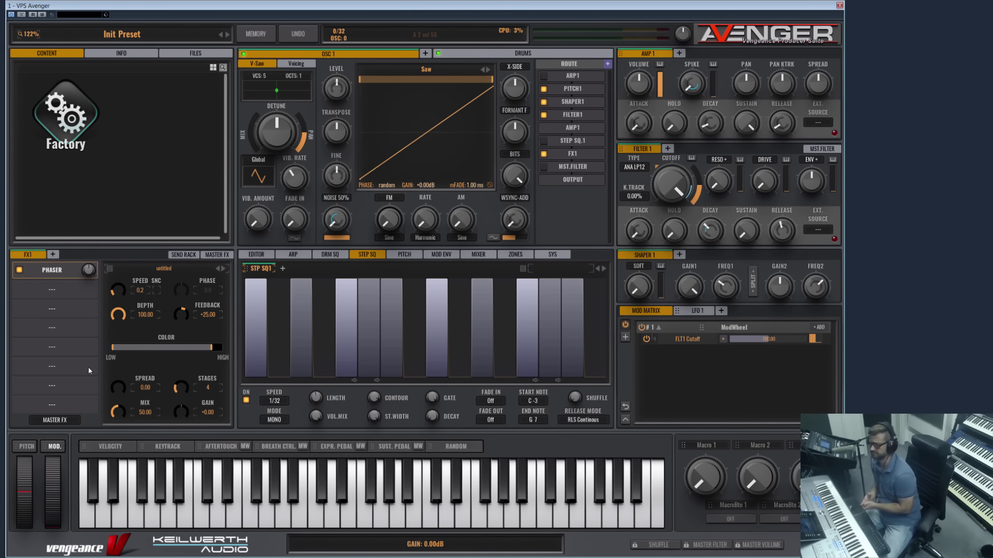
# Load Multimod on FX1 in FrqModNsty mode and raise its Rate to 60.25.
pyautogui.click(54, 278)
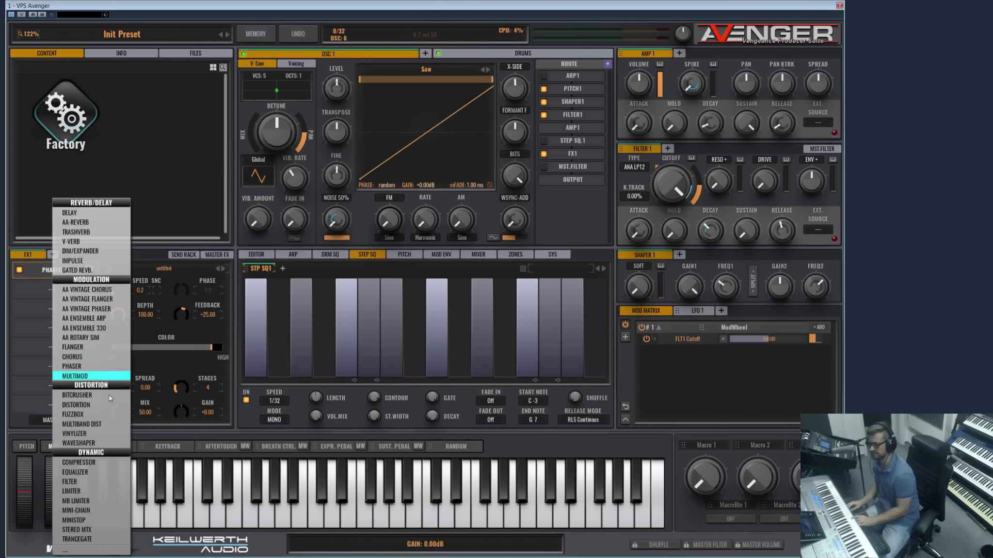
pyautogui.click(89, 377)
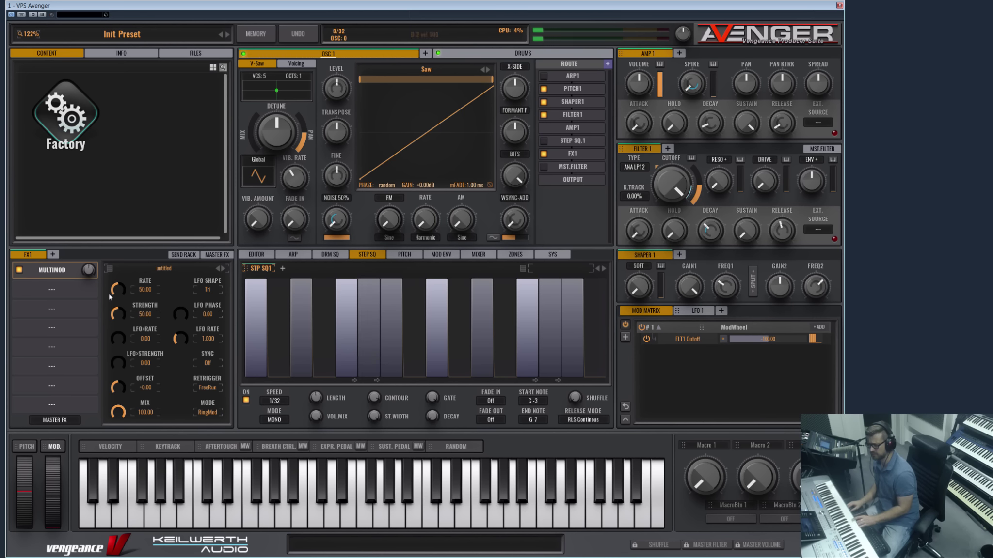
pyautogui.moveTo(121, 290); pyautogui.dragTo(155, 339)
pyautogui.click(209, 412)
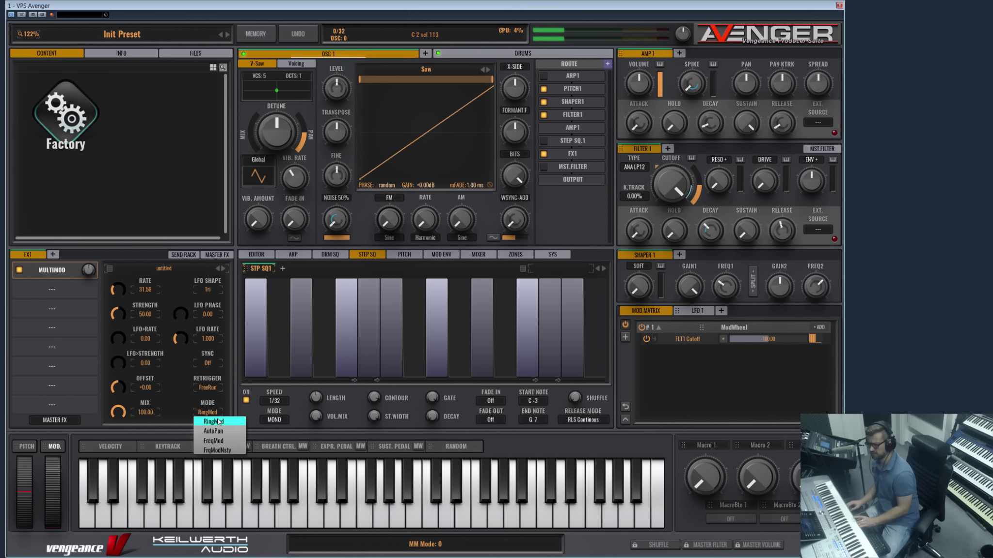
pyautogui.click(216, 451)
pyautogui.moveTo(117, 290); pyautogui.dragTo(160, 267)
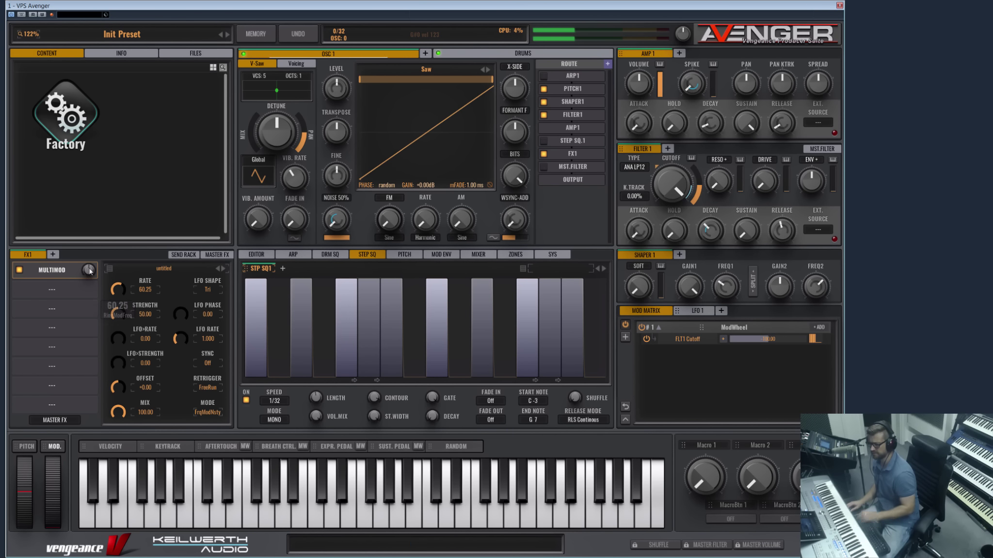
# Load a Bitcrusher on FX1, lowering its rate and turning jitter and jitter speed to full.
pyautogui.click(82, 290)
pyautogui.click(99, 396)
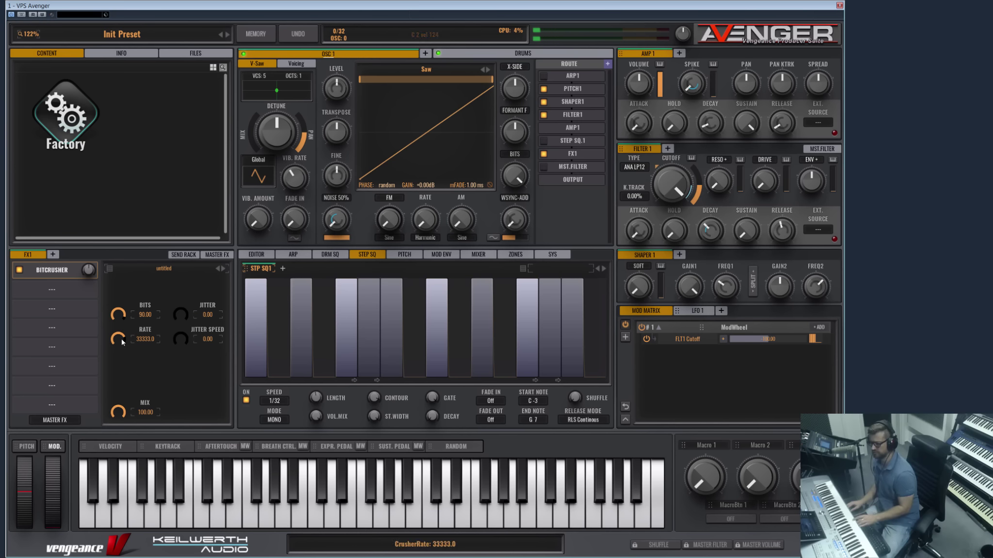
pyautogui.moveTo(122, 342); pyautogui.dragTo(129, 295)
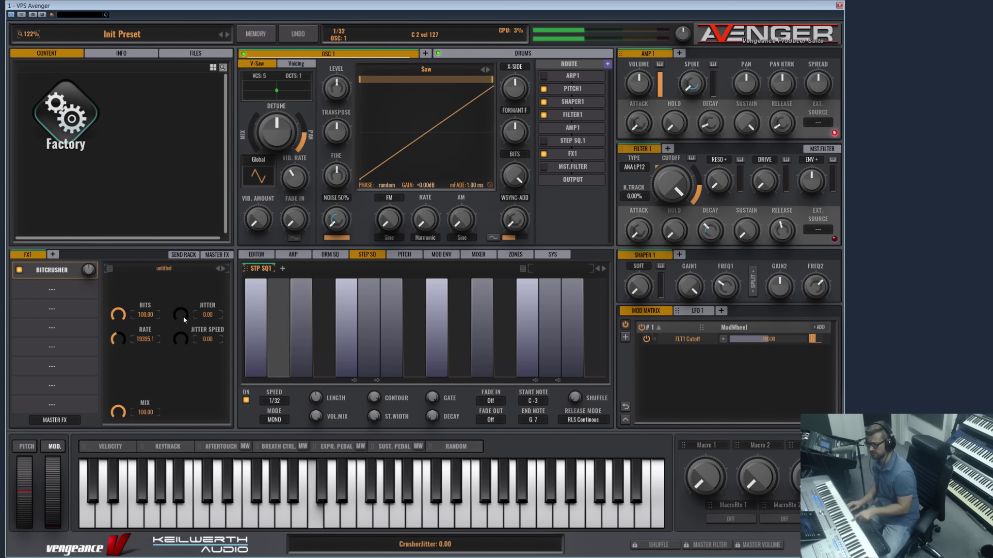
pyautogui.moveTo(185, 316); pyautogui.dragTo(200, 226)
pyautogui.moveTo(180, 339); pyautogui.dragTo(201, 228)
pyautogui.moveTo(125, 335); pyautogui.dragTo(142, 362)
# Switch oscillator 1 to a sine wave, then reset bitcrusher jitter to 0 and rate to 44100.
pyautogui.click(414, 69)
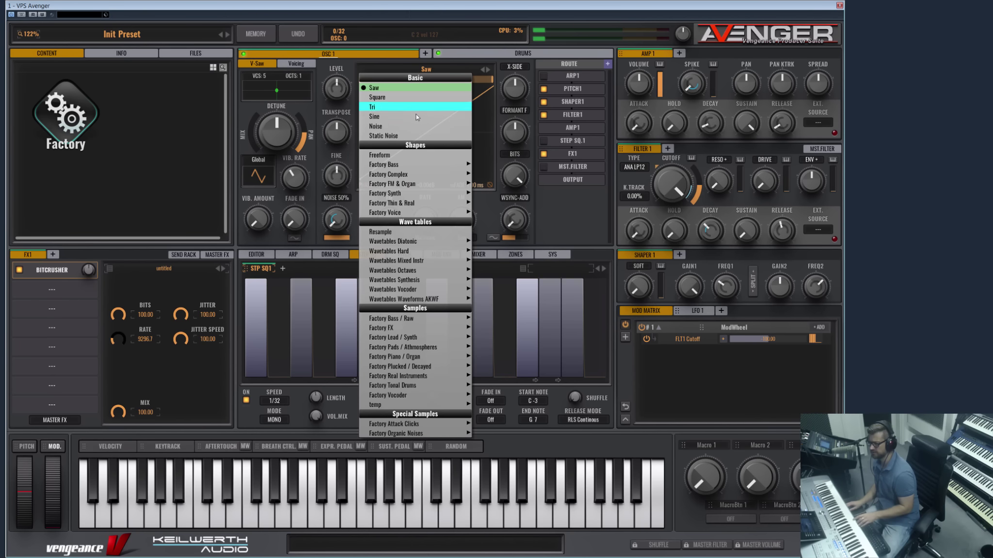
pyautogui.click(409, 117)
pyautogui.moveTo(132, 334); pyautogui.dragTo(175, 458)
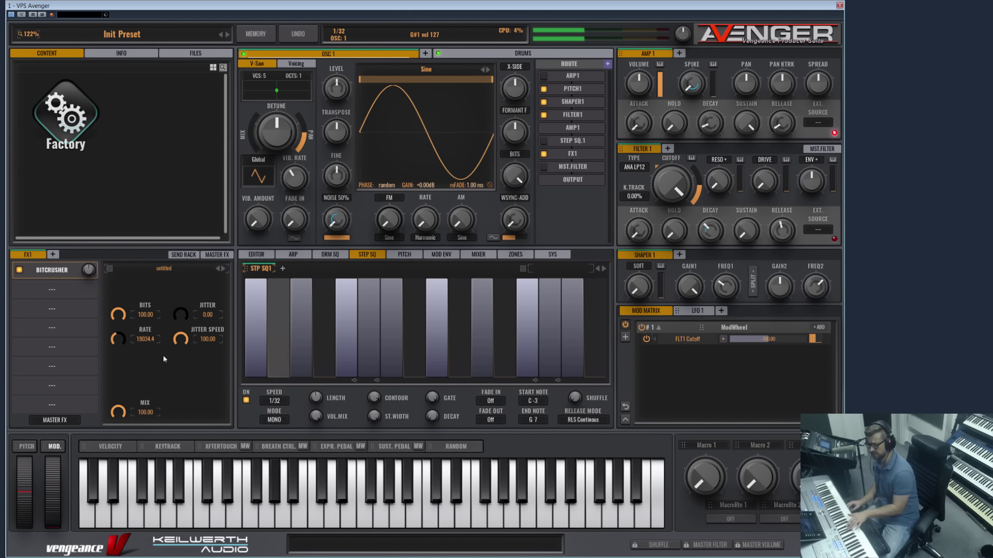
pyautogui.moveTo(179, 316); pyautogui.dragTo(193, 209)
pyautogui.moveTo(118, 338); pyautogui.dragTo(123, 371)
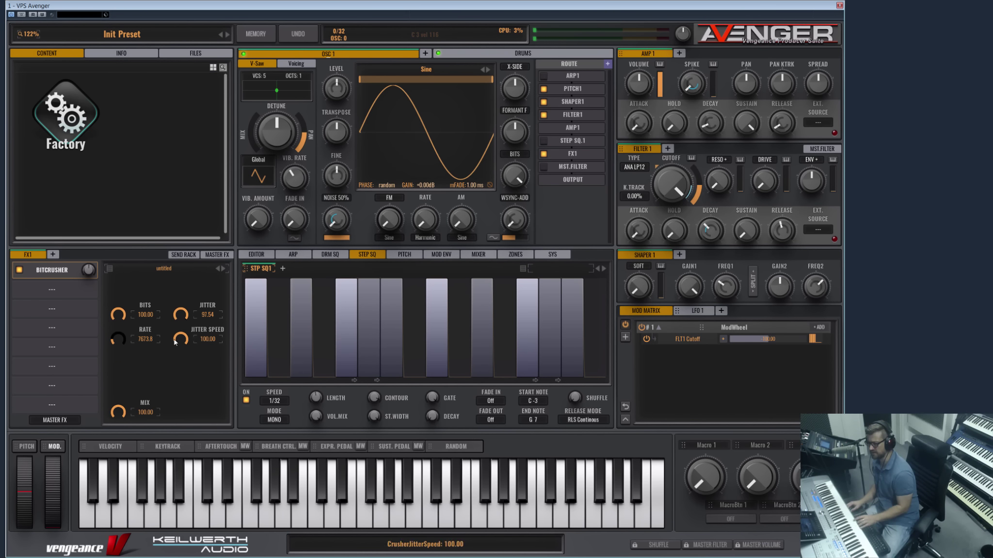
pyautogui.doubleClick(184, 318)
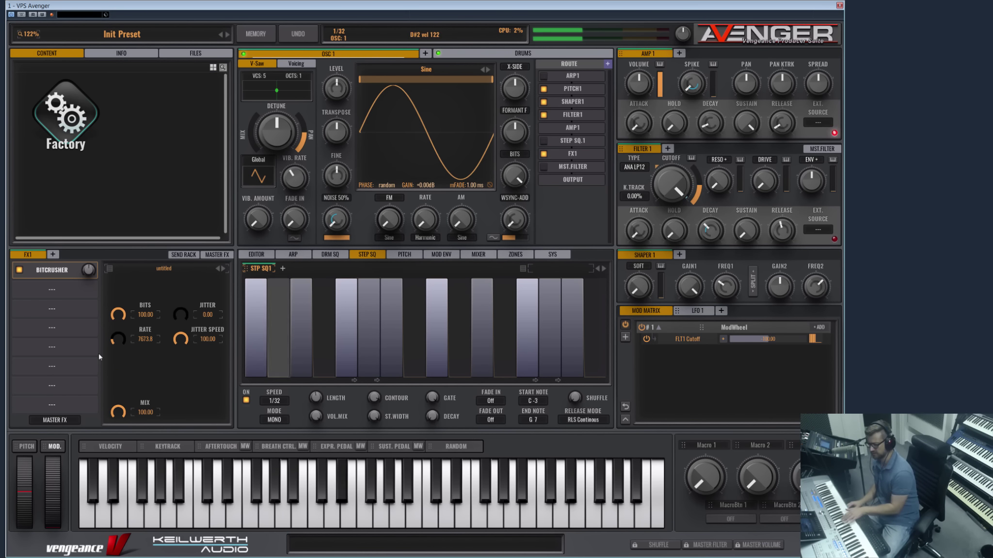
pyautogui.doubleClick(121, 338)
# Load Distortion on FX1, set oscillator 1 back to saw, level 100, and try Boss Metal 4 and HS Bassdrum 1.
pyautogui.click(50, 270)
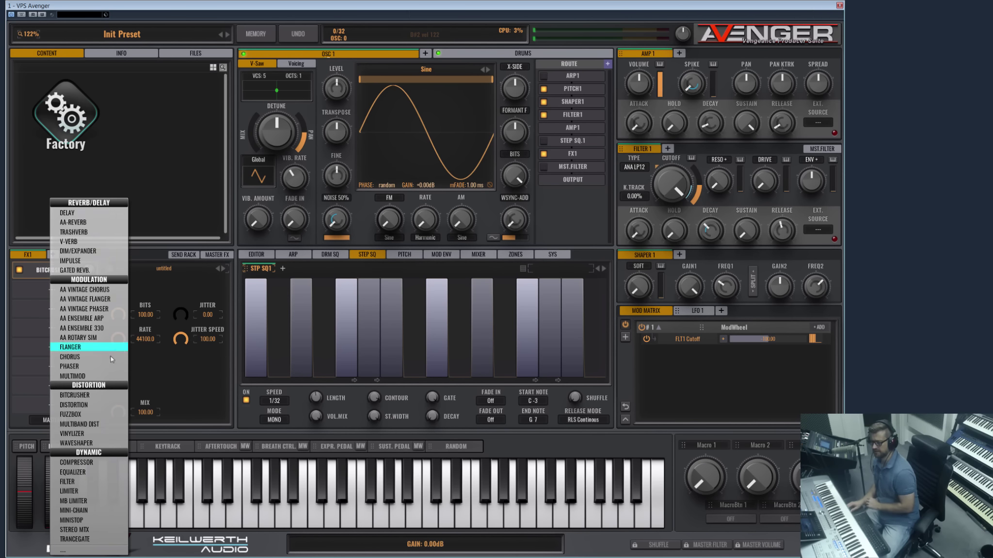
pyautogui.click(95, 406)
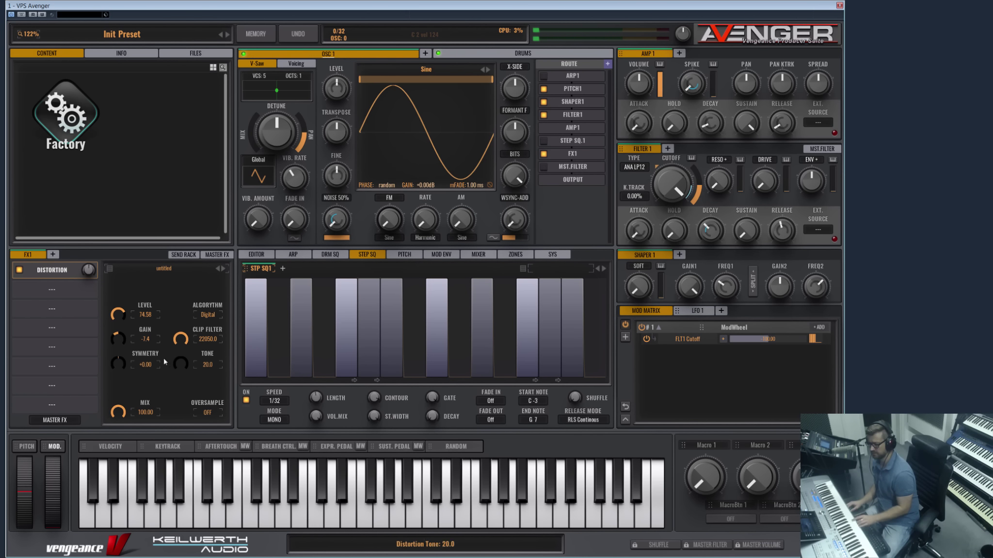
pyautogui.click(426, 70)
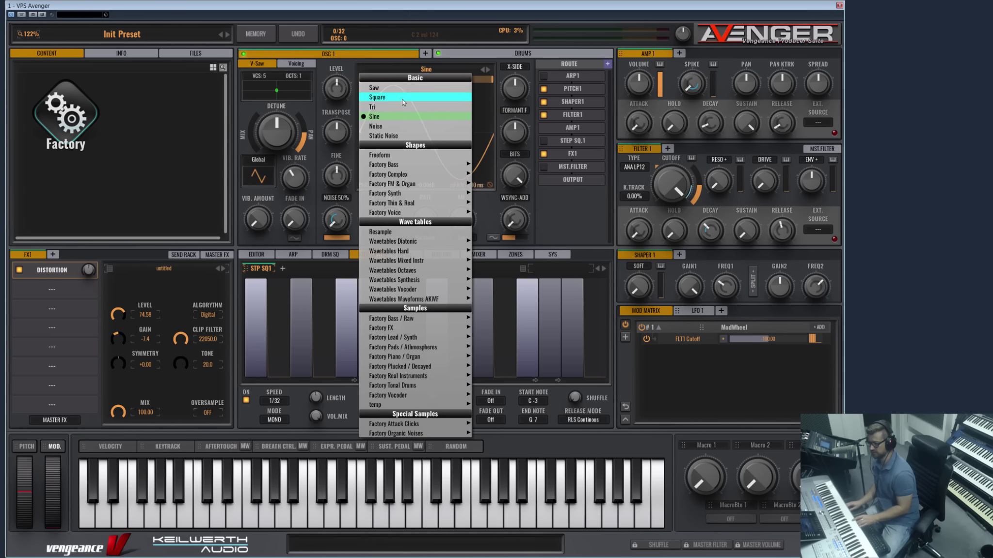
pyautogui.click(394, 87)
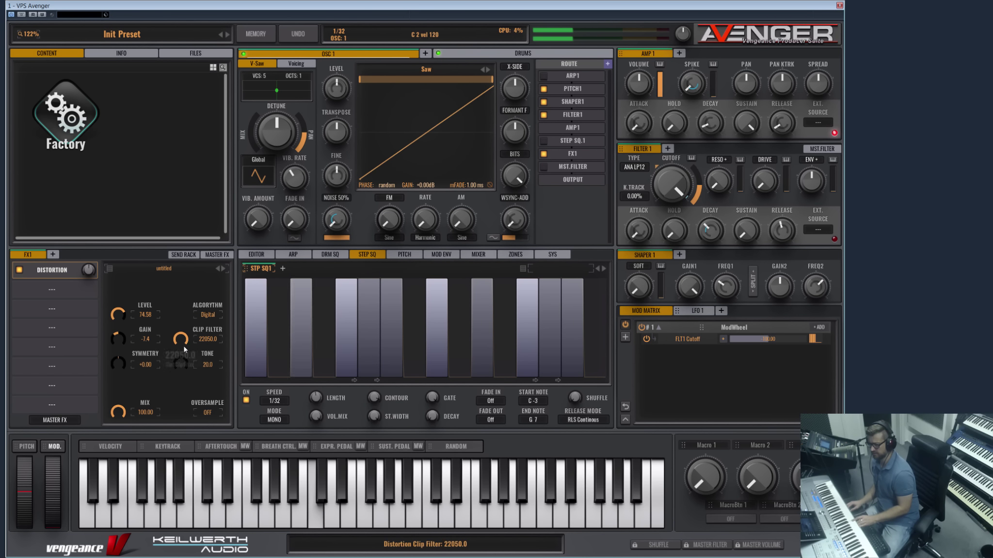
pyautogui.moveTo(118, 314); pyautogui.dragTo(117, 296)
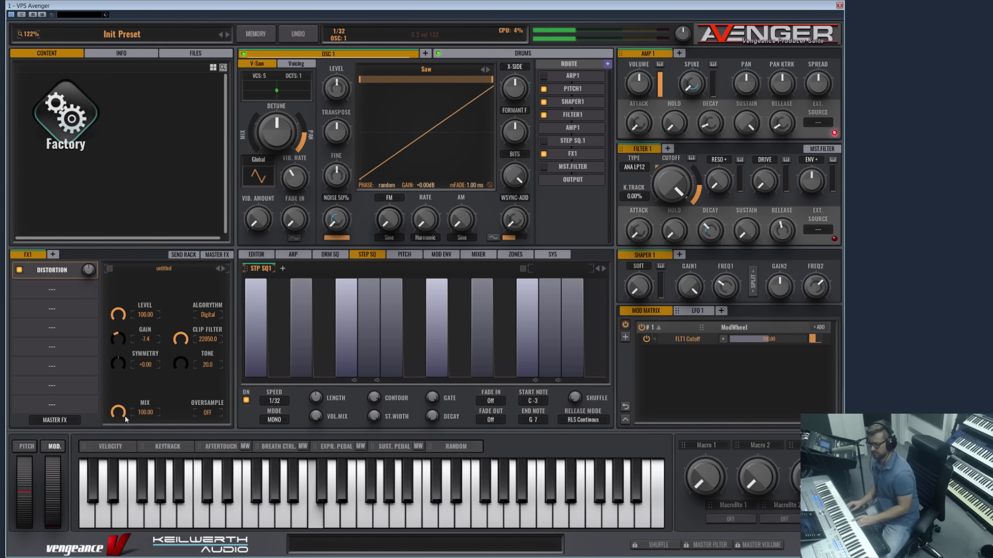
pyautogui.click(223, 269)
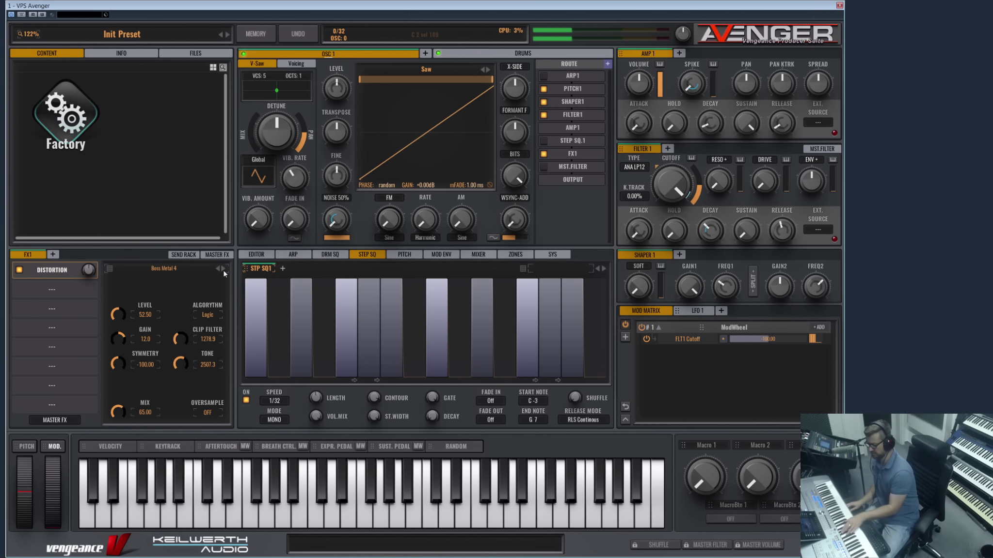
pyautogui.click(224, 270)
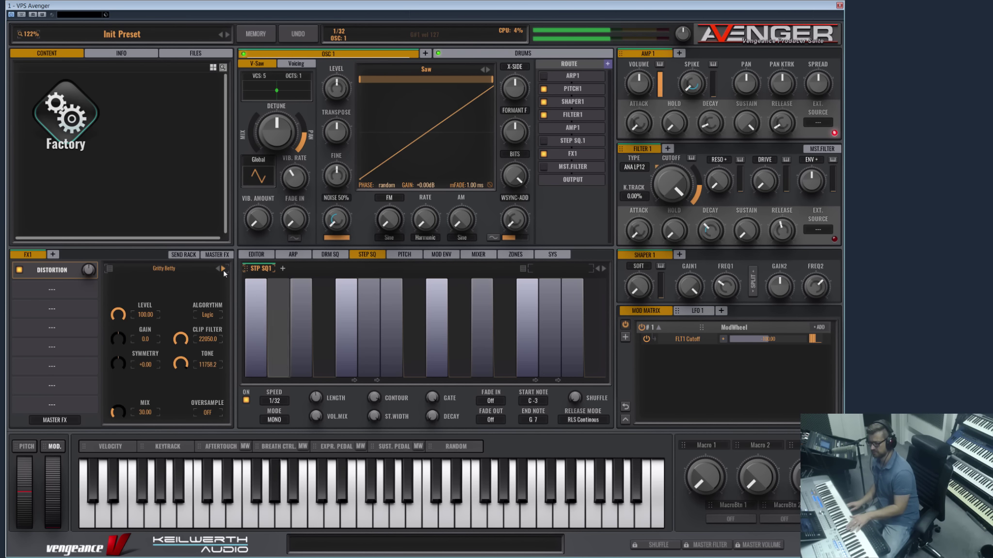
# Set the distortion algorithm to Clip Dist. with symmetry about +87 and level 100.
pyautogui.click(61, 289)
pyautogui.click(159, 308)
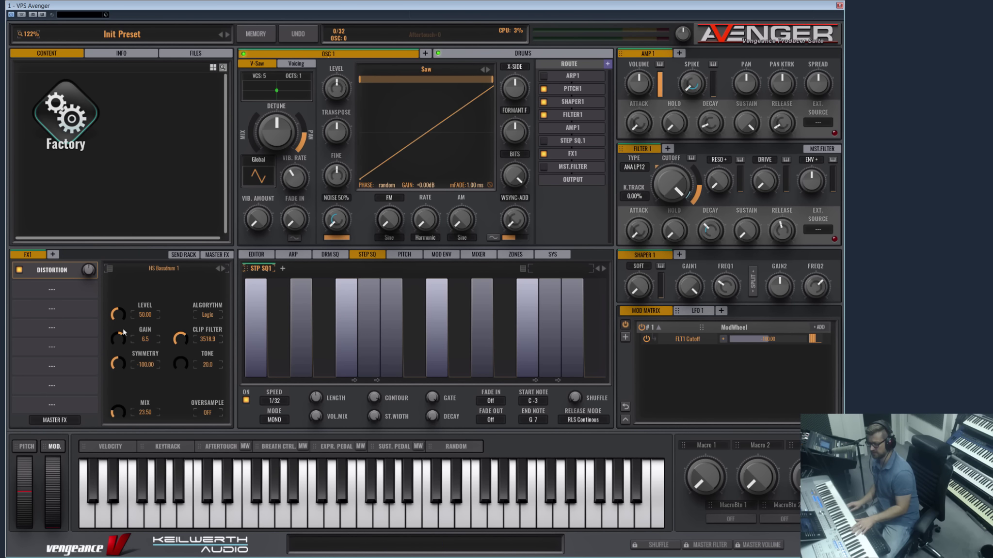
pyautogui.click(212, 315)
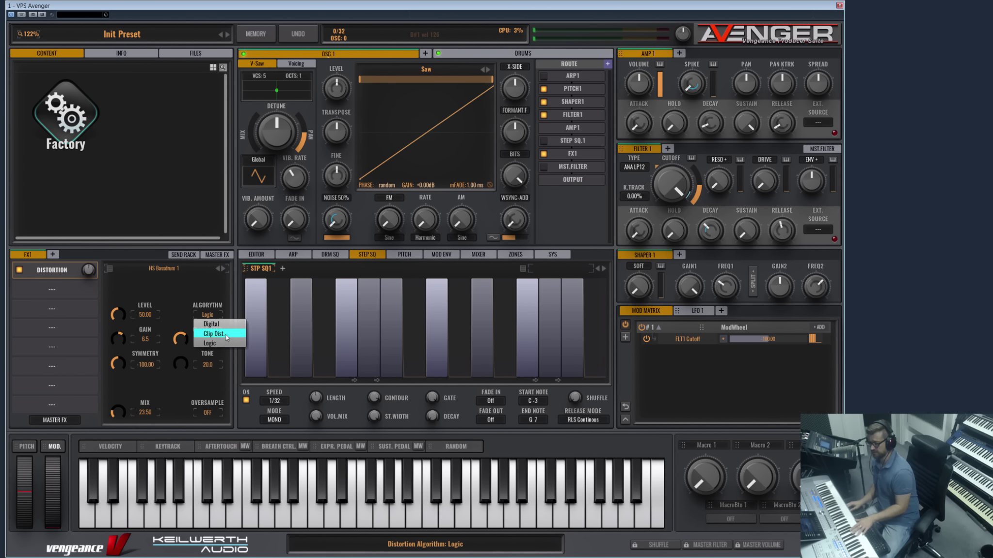
pyautogui.click(216, 334)
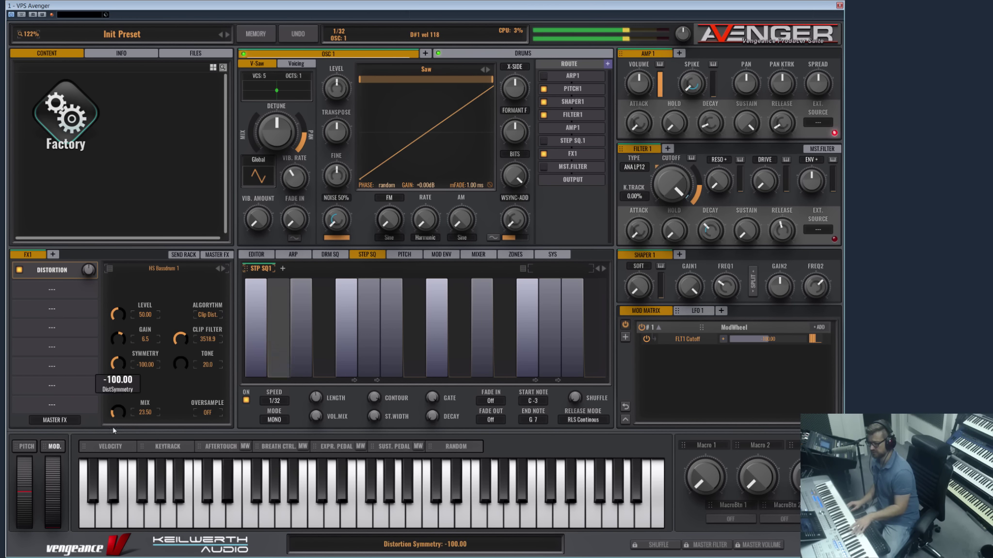
pyautogui.moveTo(120, 367); pyautogui.dragTo(178, 278)
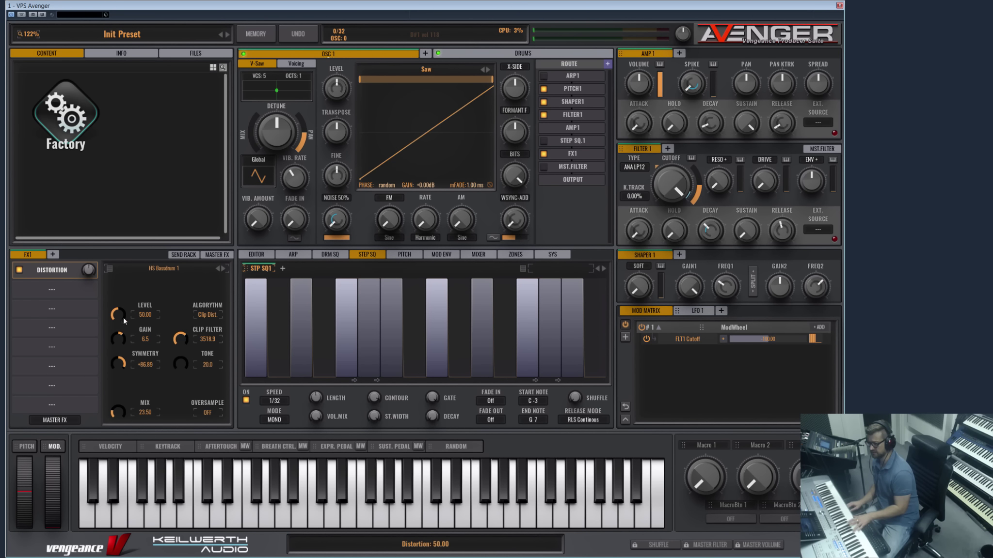
pyautogui.moveTo(116, 314); pyautogui.dragTo(136, 266)
# Choose the Heavy Fuzz preset with the Logic algorithm and symmetry turned down to about -98.
pyautogui.click(224, 267)
pyautogui.click(207, 315)
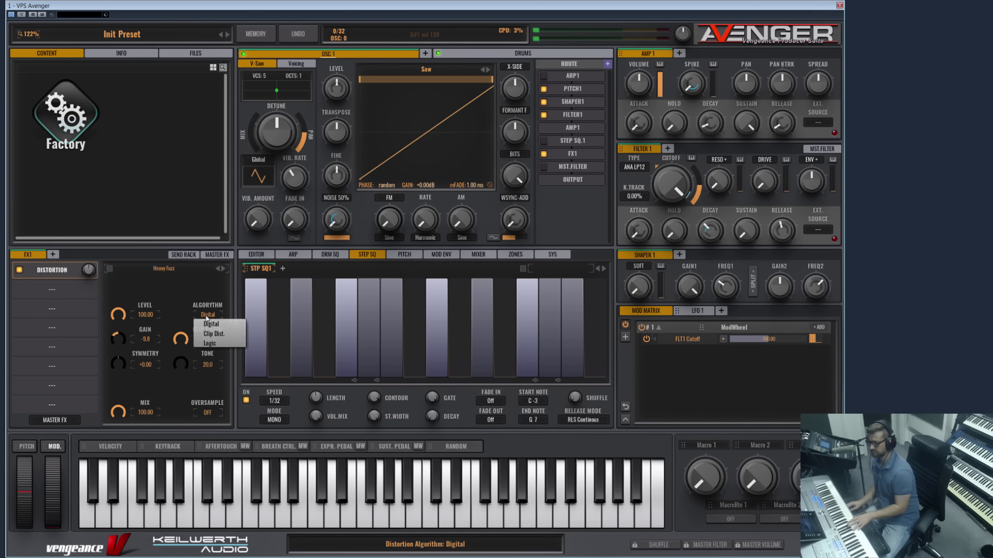
pyautogui.click(217, 345)
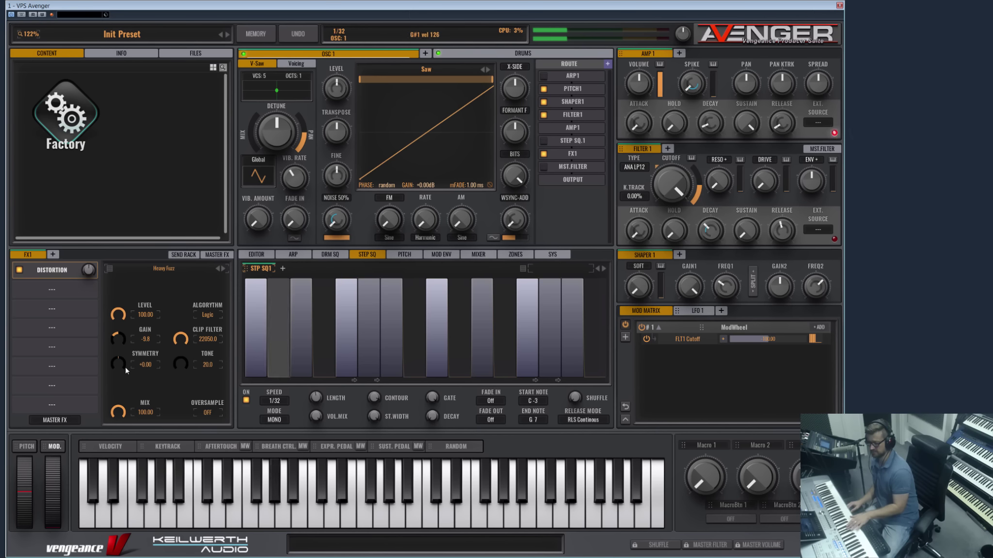
pyautogui.moveTo(125, 370); pyautogui.dragTo(121, 417)
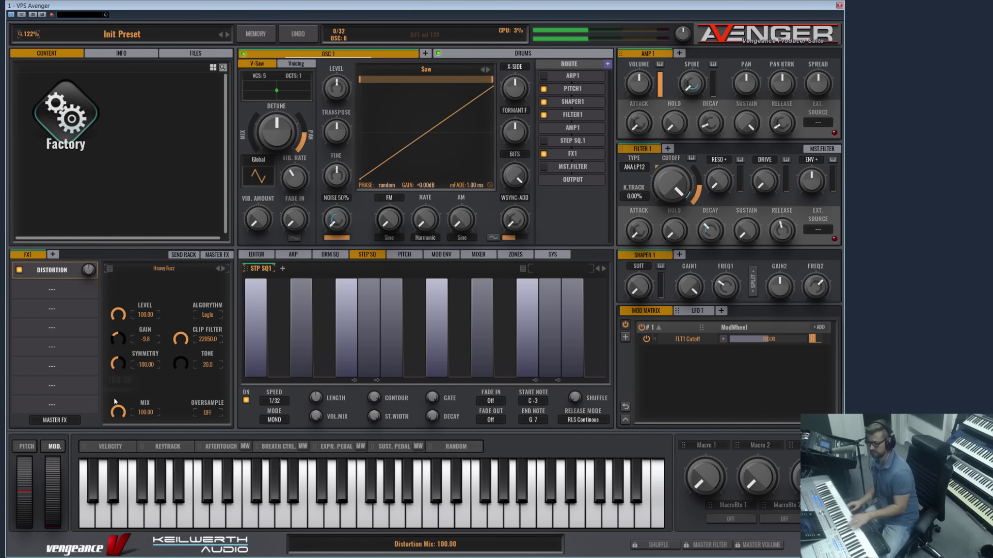
# Replace FX1's Distortion with a Fuzzbox, set Fuzz to 10.3 and EQ1 Freq to about 2349.
pyautogui.click(53, 270)
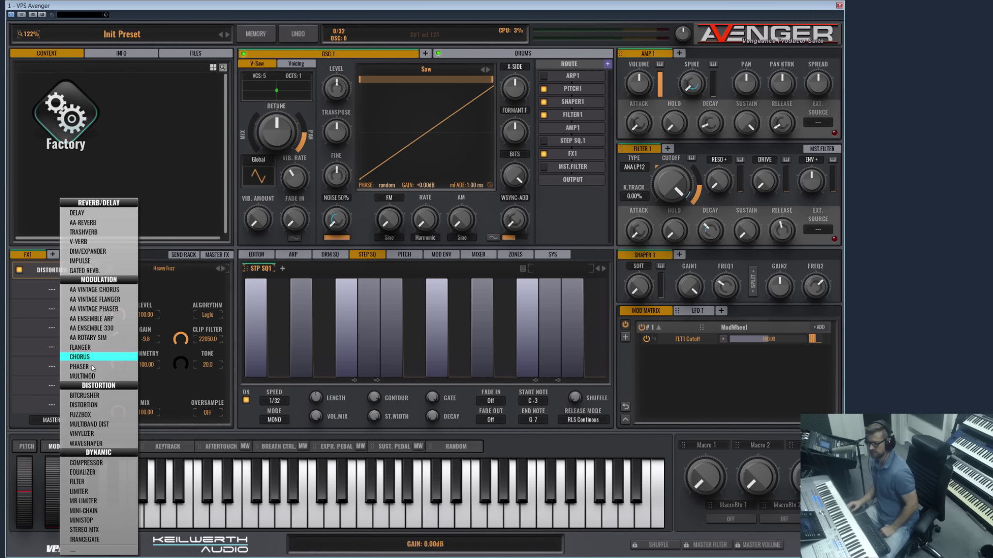
pyautogui.click(88, 415)
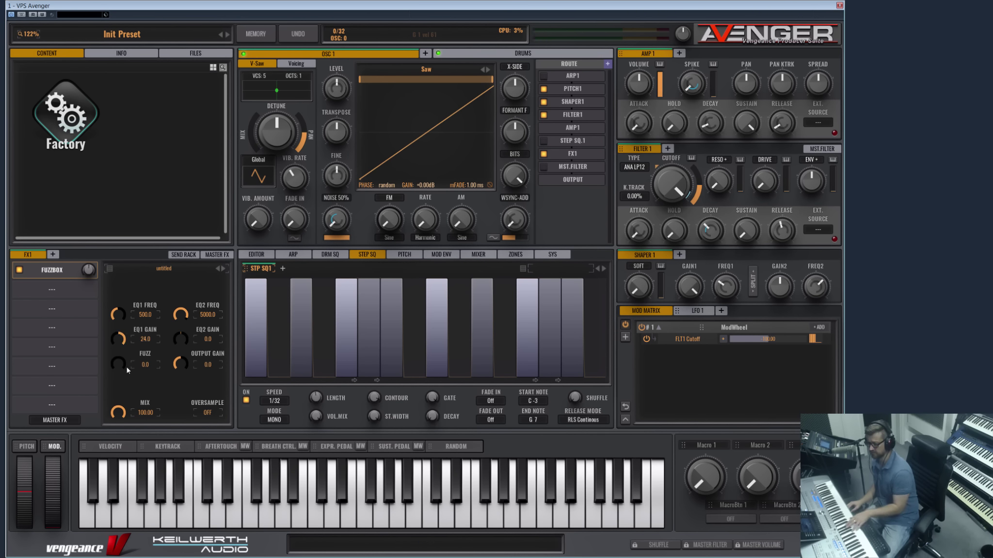
pyautogui.moveTo(115, 366)
pyautogui.moveTo(115, 365); pyautogui.dragTo(116, 354)
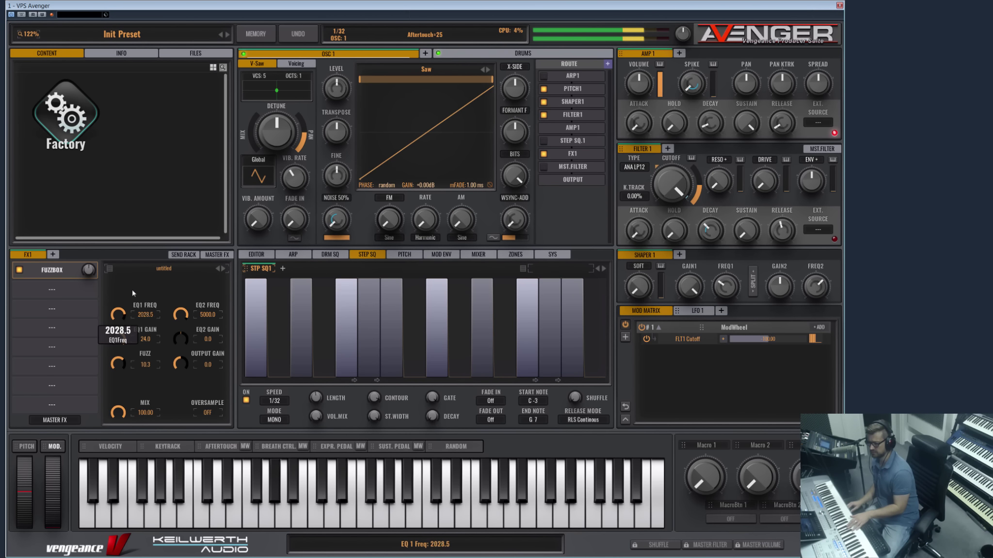
pyautogui.moveTo(130, 325); pyautogui.dragTo(128, 261)
# Switch FX1 to Multiband Dist with Low distortion at 0 and High distortion at 100.
pyautogui.click(58, 272)
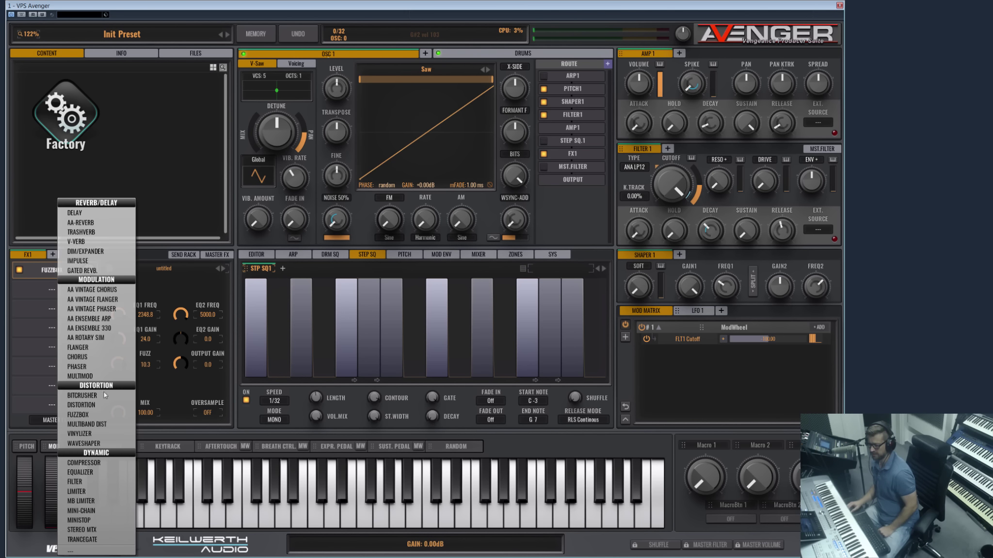
pyautogui.click(97, 426)
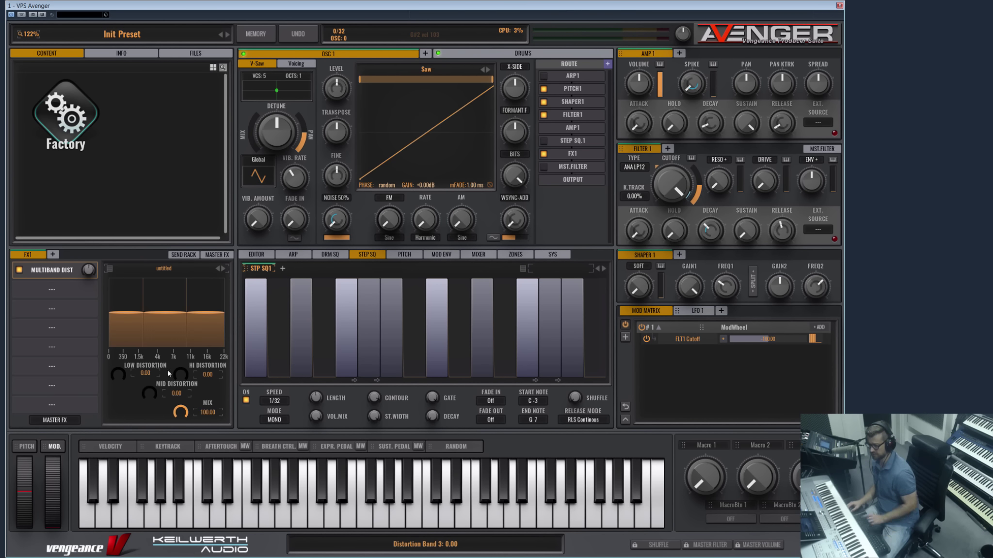
pyautogui.moveTo(111, 374); pyautogui.dragTo(210, 299)
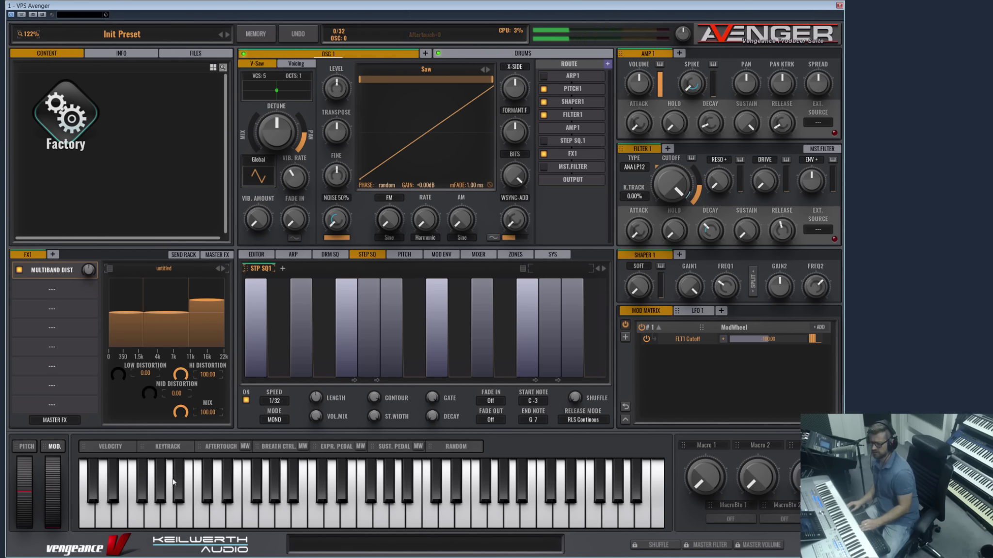
pyautogui.click(79, 342)
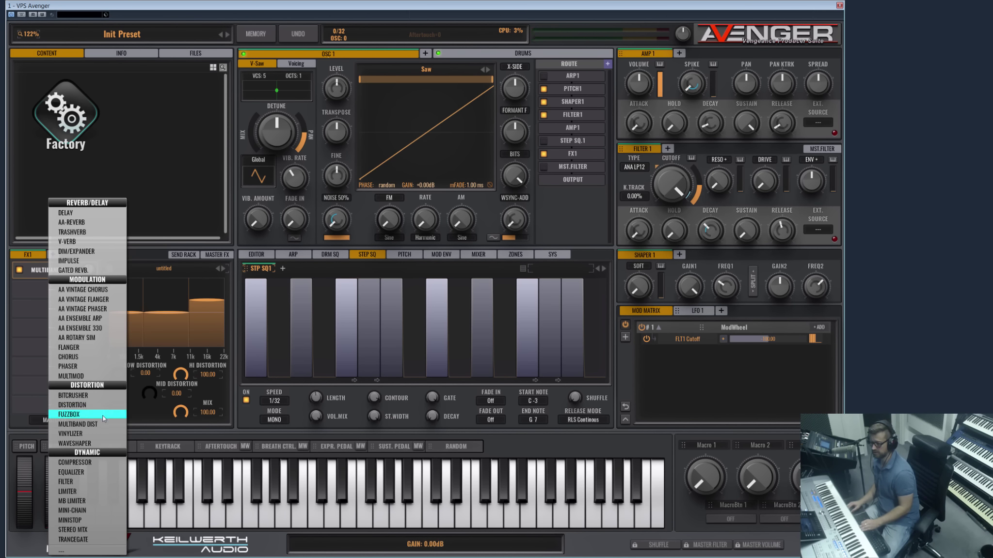
# Load a Vinylizer into FX1 and step through its presets to Modern Vinyl 2.
pyautogui.click(96, 430)
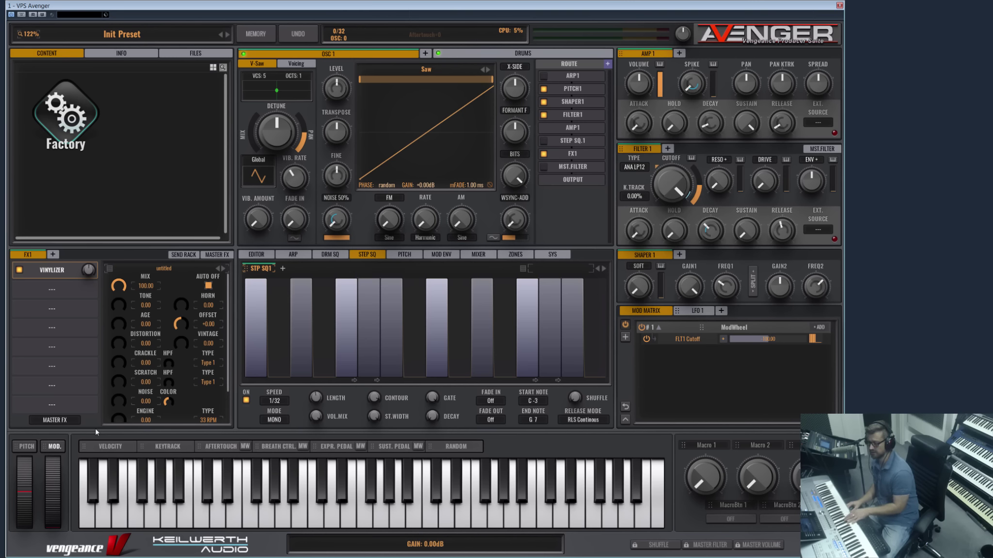
pyautogui.click(223, 269)
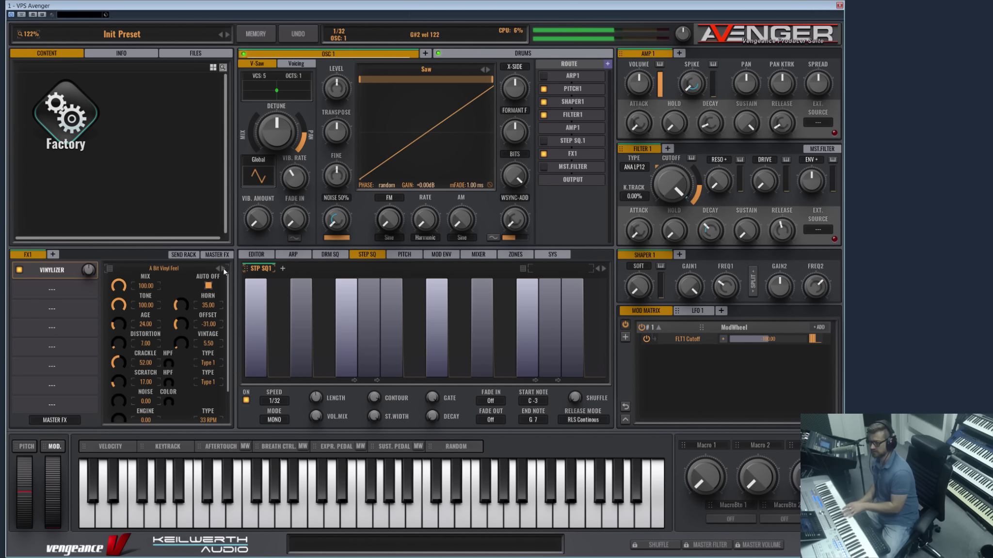
pyautogui.click(224, 270)
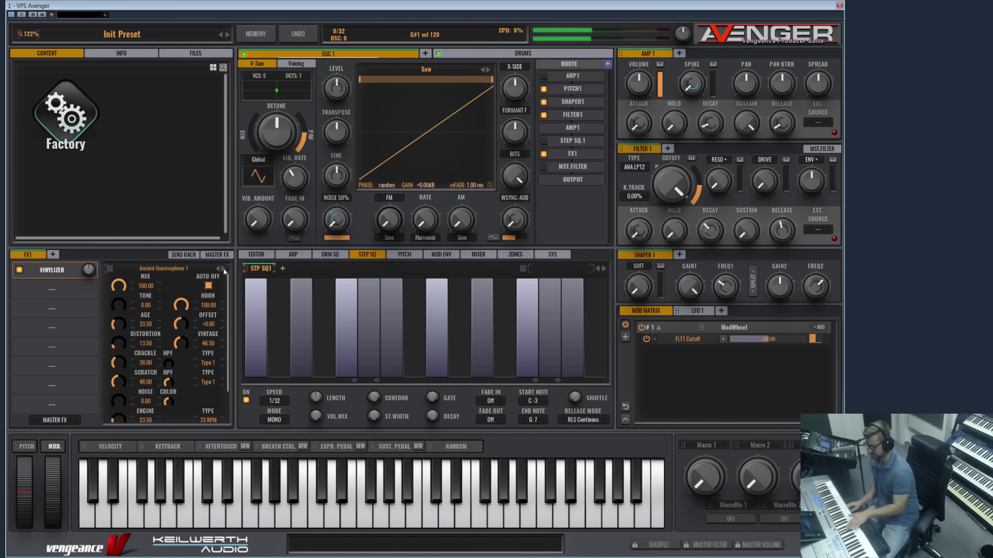
pyautogui.click(224, 270)
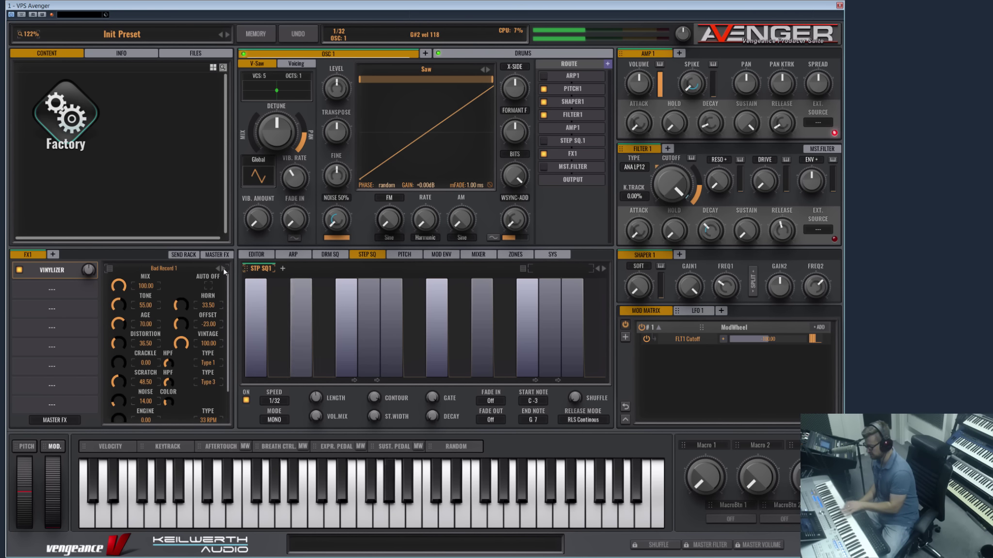
pyautogui.click(223, 270)
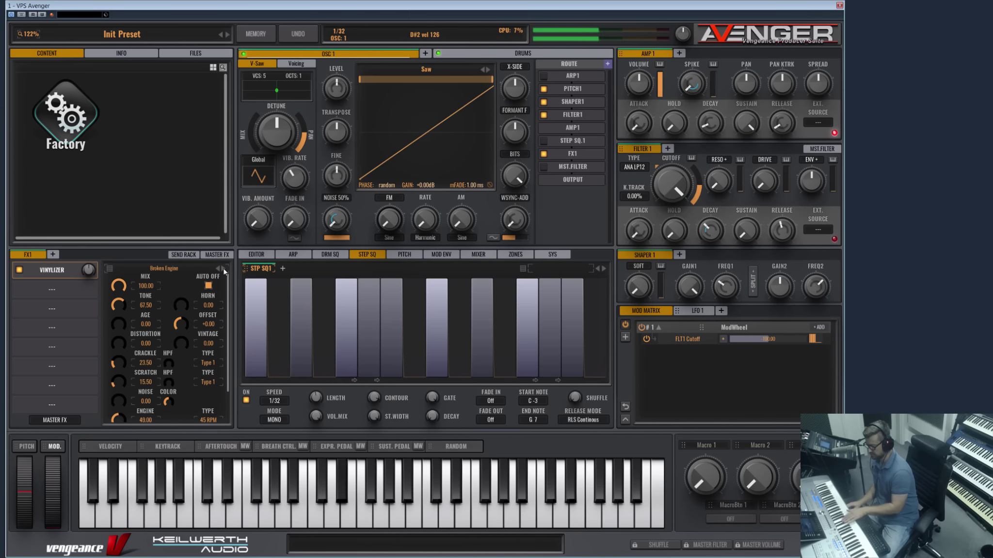
pyautogui.click(223, 270)
pyautogui.click(224, 270)
pyautogui.click(224, 270)
pyautogui.click(224, 270)
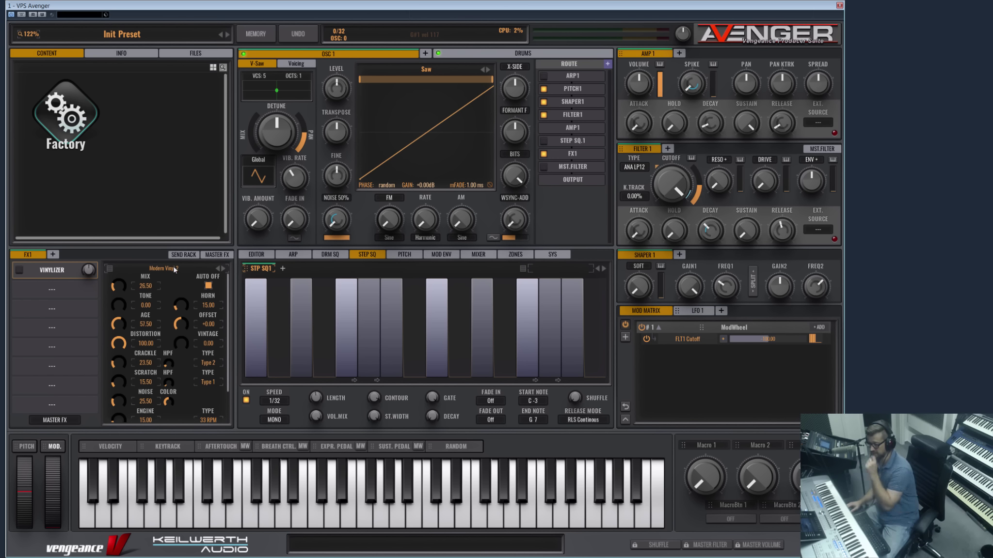
pyautogui.click(53, 274)
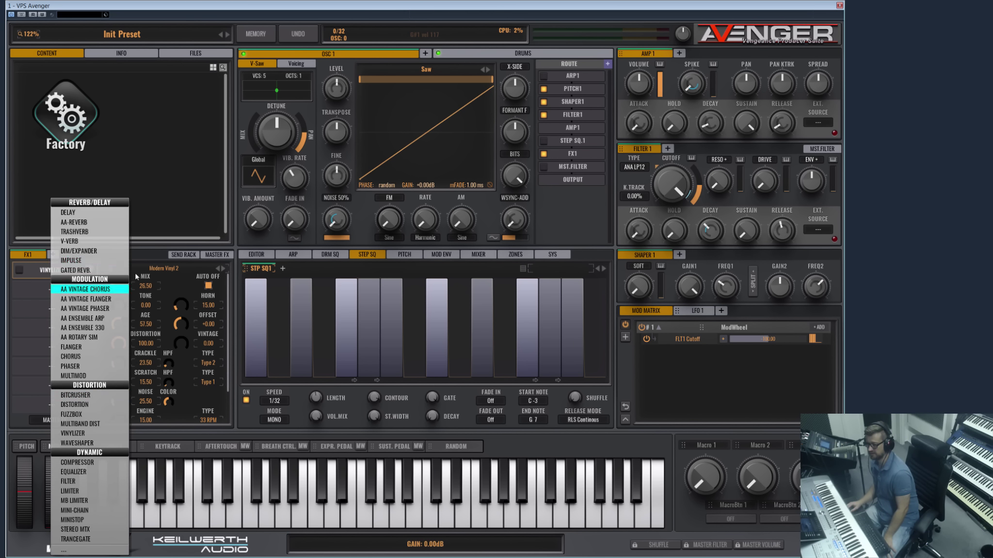
# Replace the Vinylizer with a Waveshaper and reshape its curve with a steep rise and a new peak node.
pyautogui.click(89, 444)
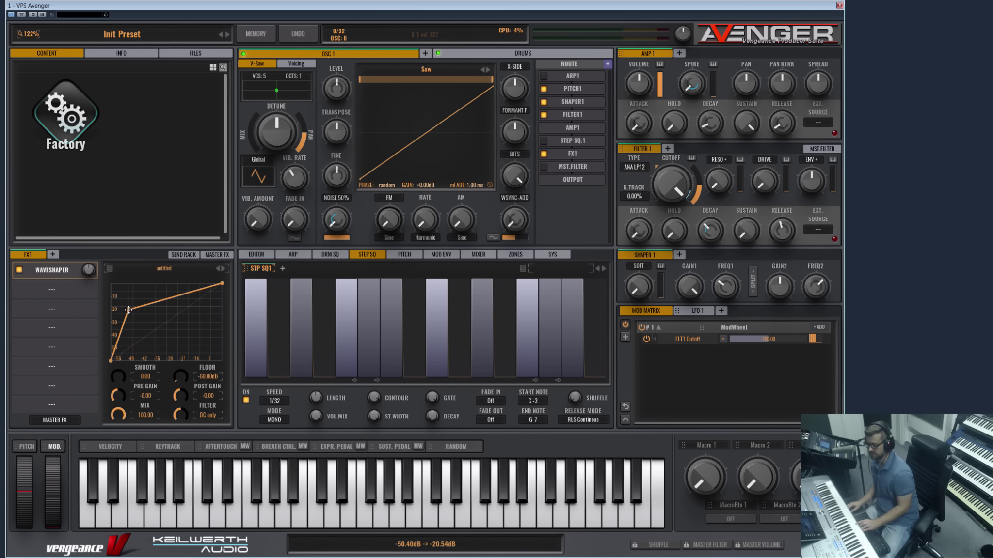
pyautogui.moveTo(135, 314); pyautogui.dragTo(185, 347)
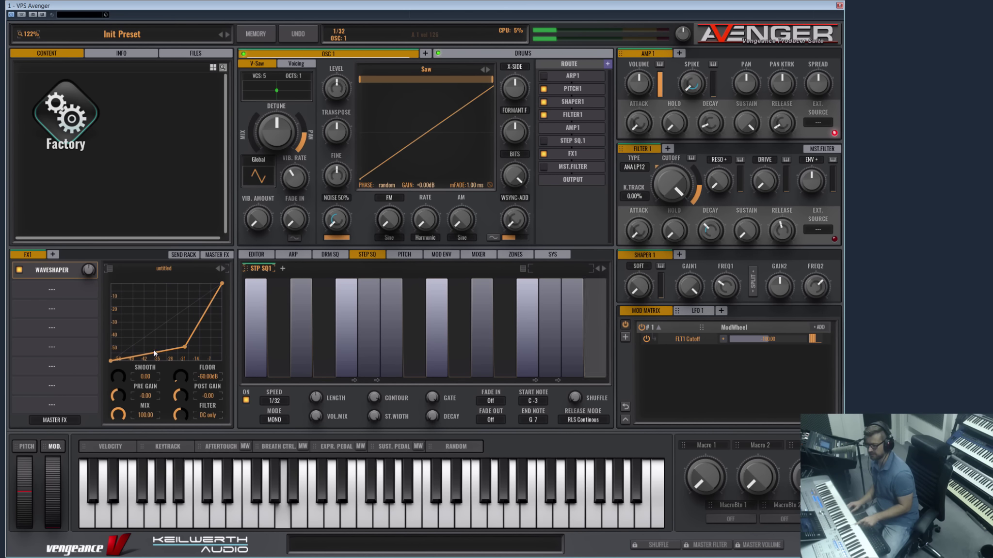
pyautogui.click(156, 349)
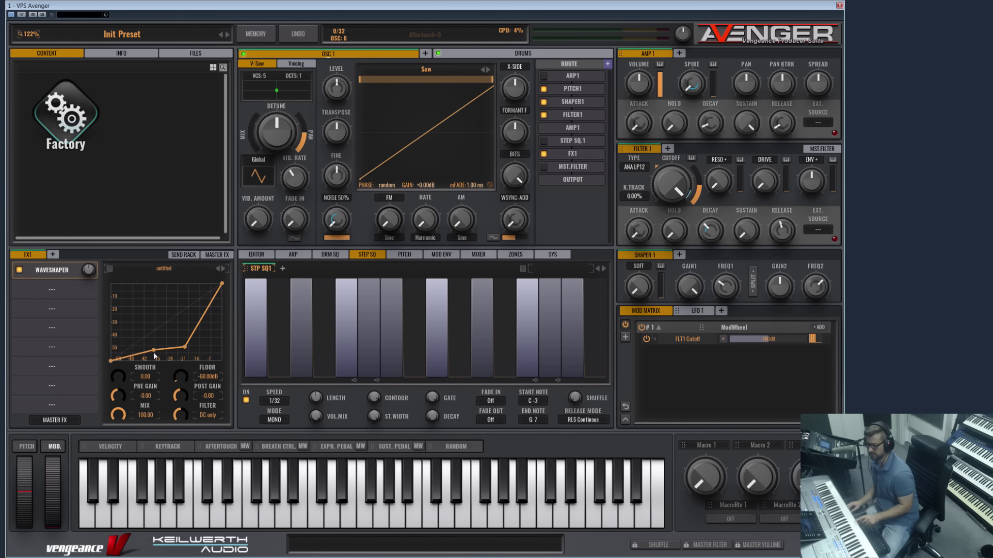
pyautogui.moveTo(155, 349); pyautogui.dragTo(147, 295)
# Set the Waveshaper Filter to 361.3Hz, Smooth to 66.39, adjust Floor, and raise Pre Gain to +9.91.
pyautogui.moveTo(184, 413); pyautogui.dragTo(178, 402)
pyautogui.moveTo(118, 380); pyautogui.dragTo(120, 354)
pyautogui.moveTo(180, 376); pyautogui.dragTo(183, 345)
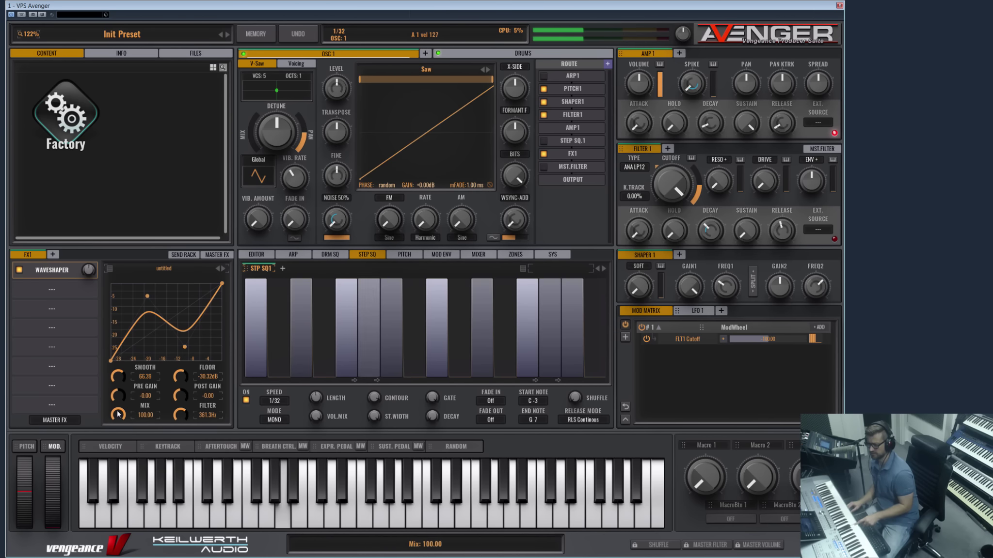
pyautogui.moveTo(119, 395); pyautogui.dragTo(129, 352)
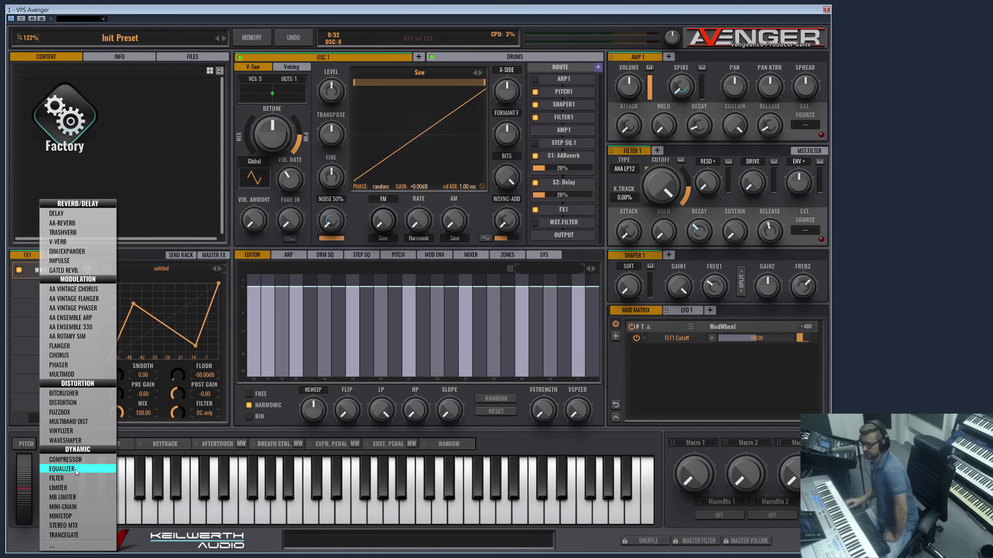
# Put a Compressor in the first MASTER FX slot and load its Drumloop Enhancer preset.
pyautogui.click(22, 272)
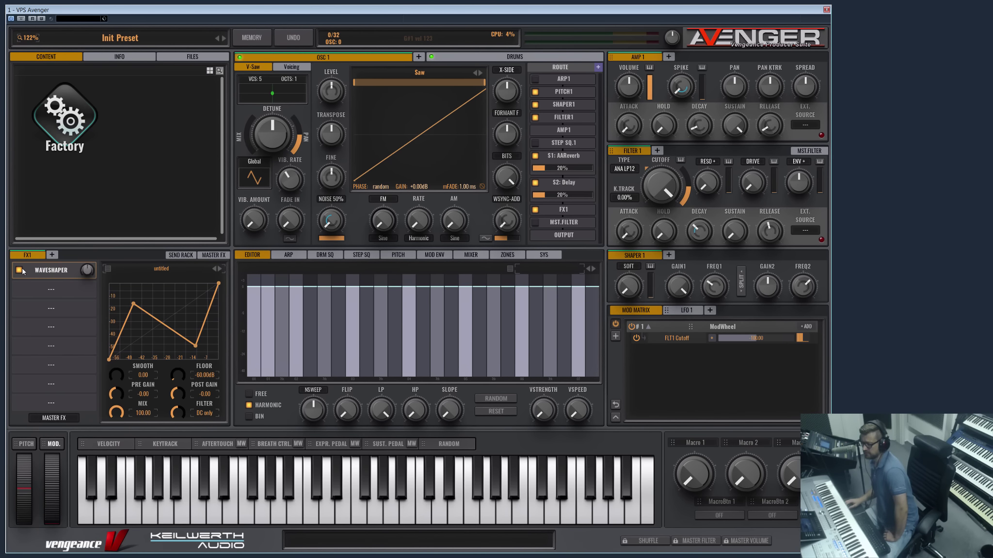
pyautogui.click(209, 256)
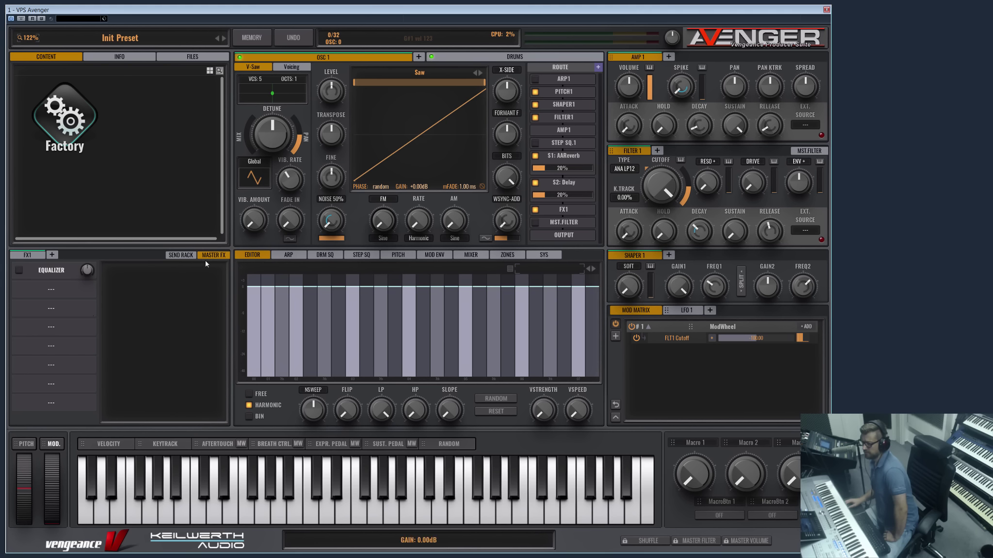
pyautogui.click(53, 278)
pyautogui.click(104, 459)
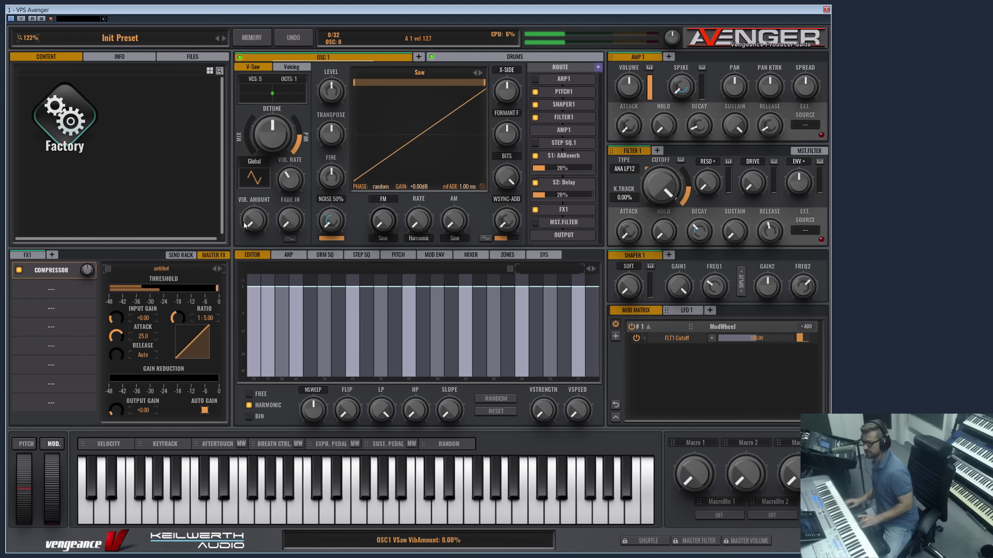
pyautogui.click(219, 269)
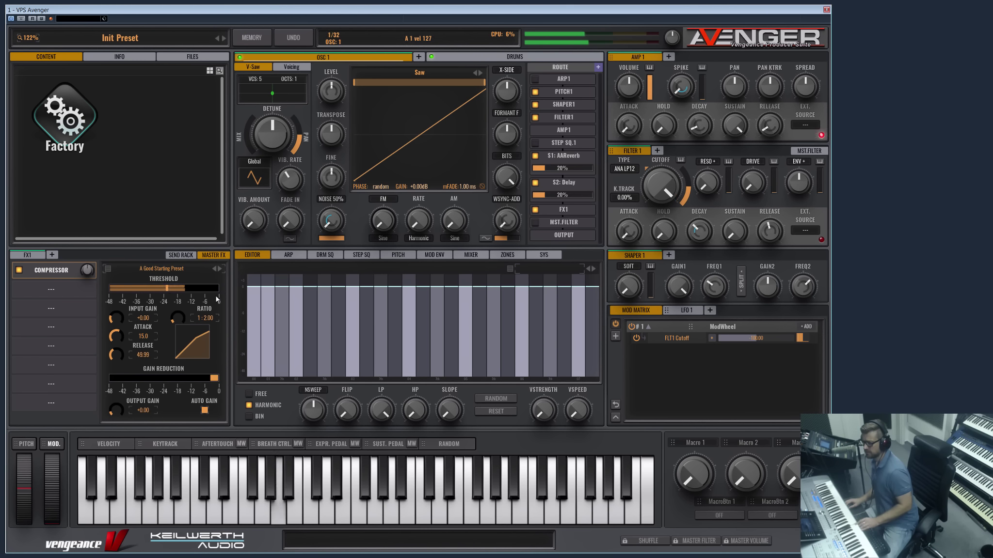
pyautogui.click(221, 269)
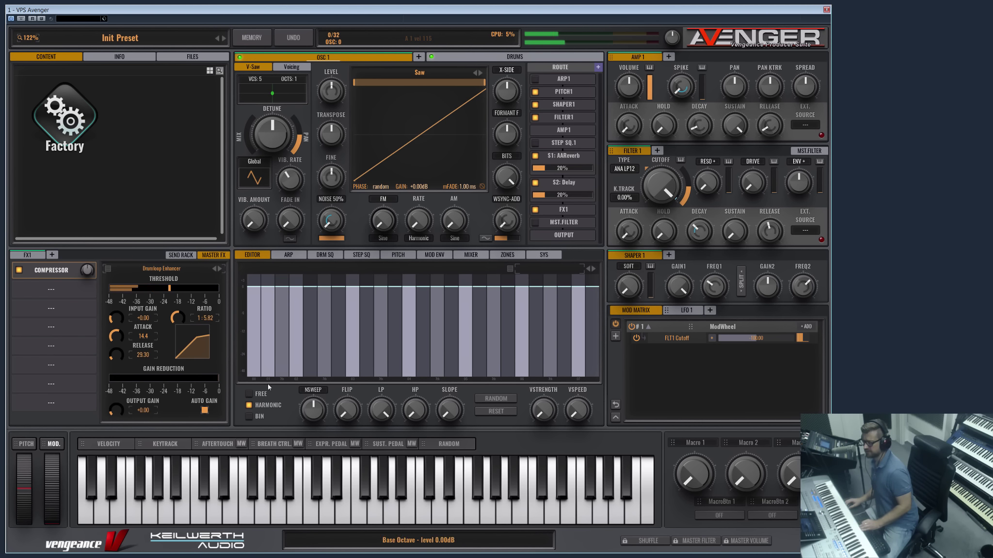
# Load the Real Drums Pop 1 kit and show its DRM SQ pattern.
pyautogui.click(483, 58)
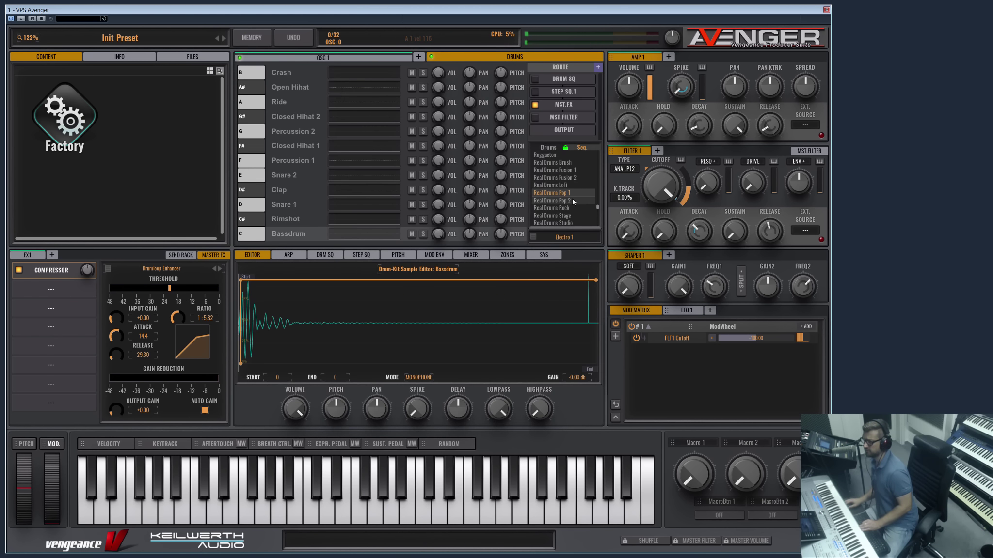
pyautogui.click(576, 192)
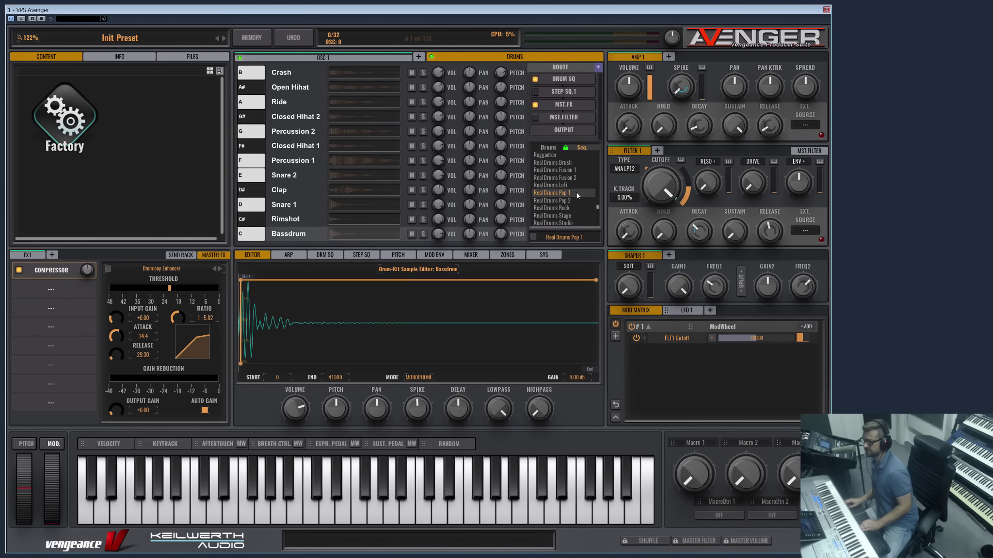
pyautogui.click(326, 255)
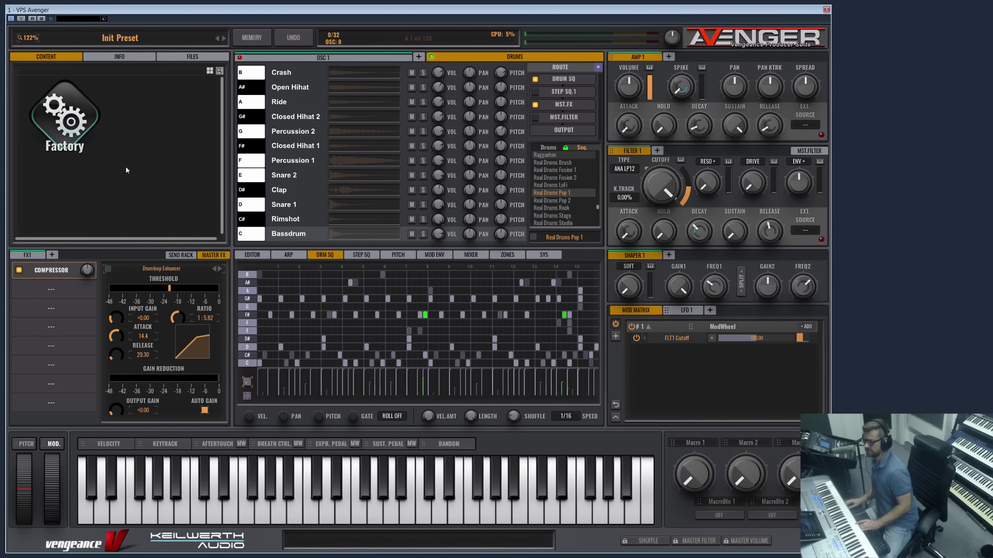
# Bypass-compare the master compressor, then step its presets from Gentle Comp Booster to The Long Pump.
pyautogui.click(18, 271)
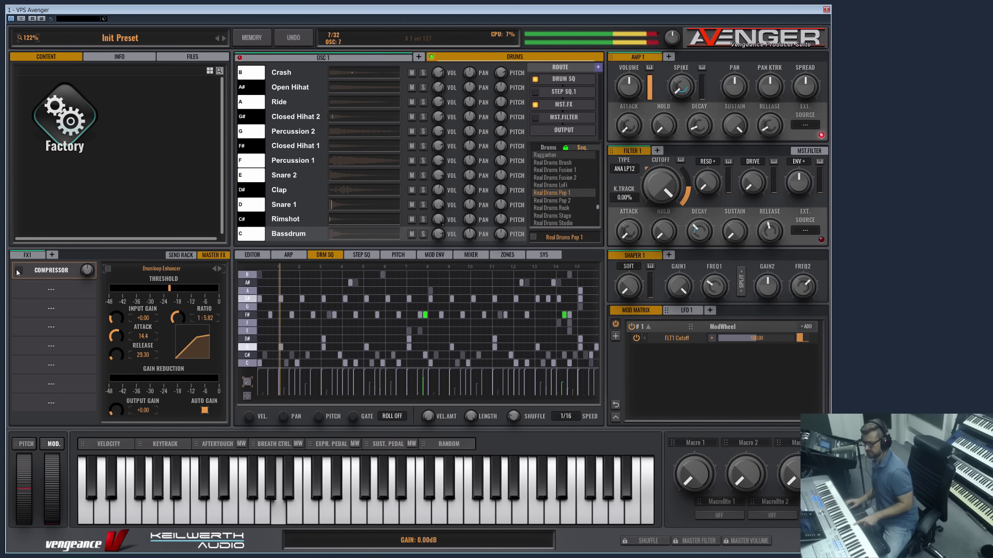
pyautogui.click(19, 270)
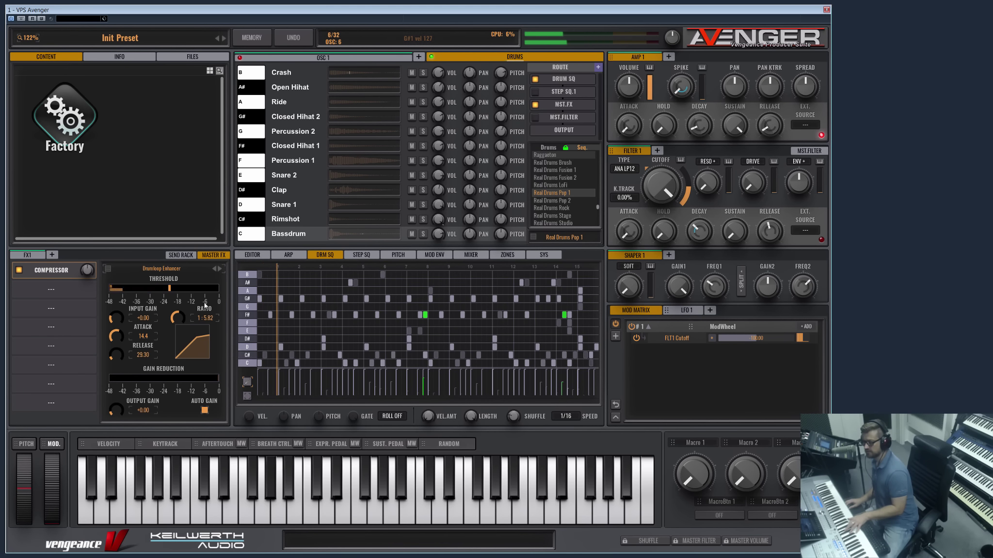
pyautogui.click(221, 267)
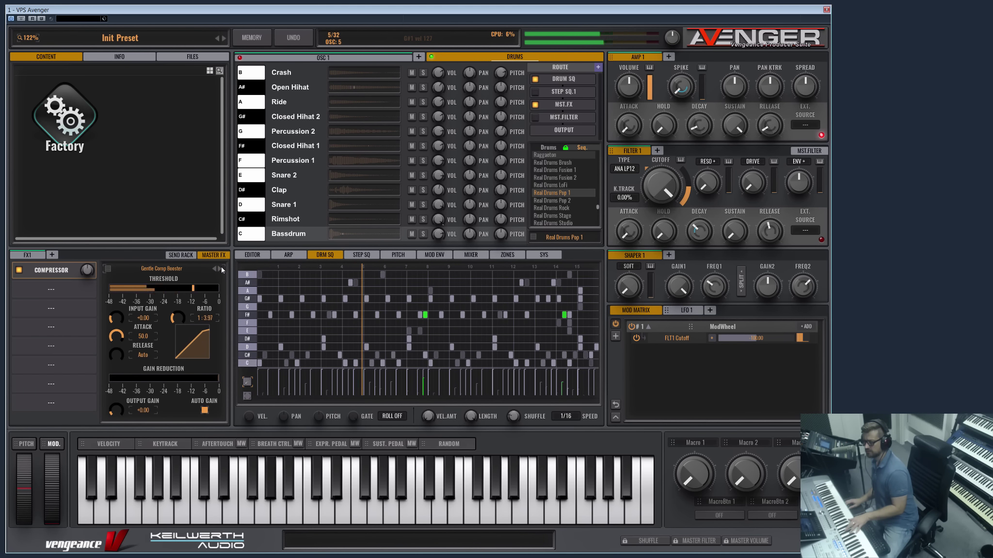
pyautogui.click(221, 268)
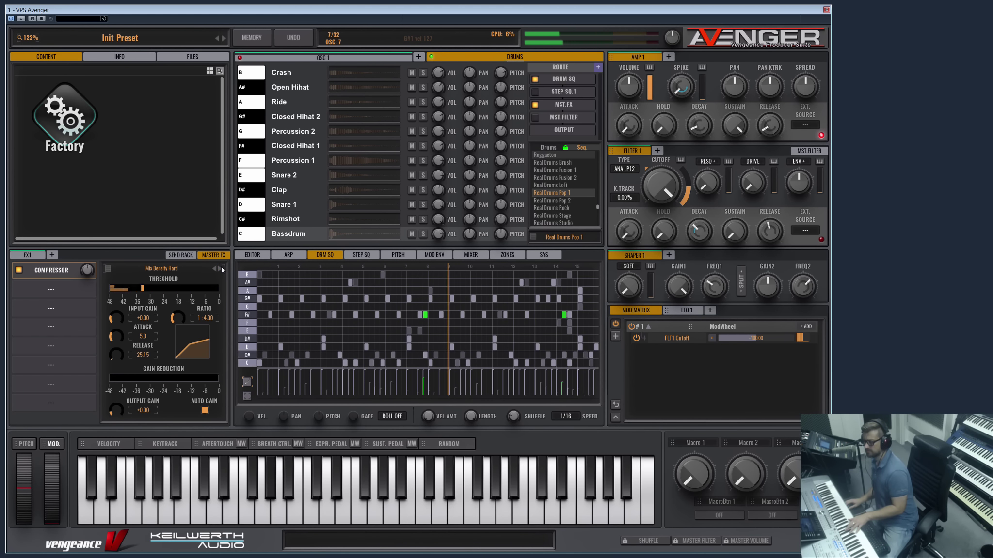
pyautogui.click(222, 267)
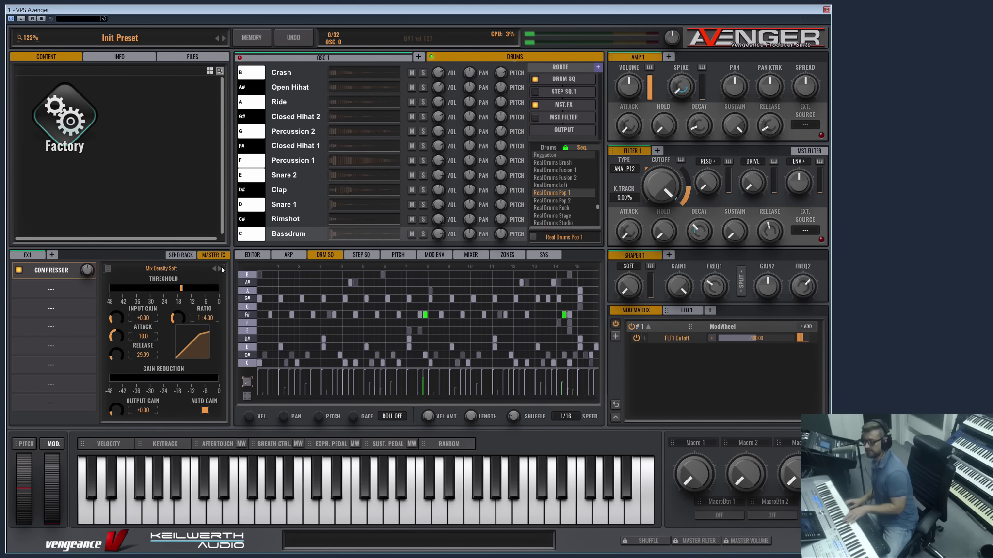
pyautogui.click(221, 268)
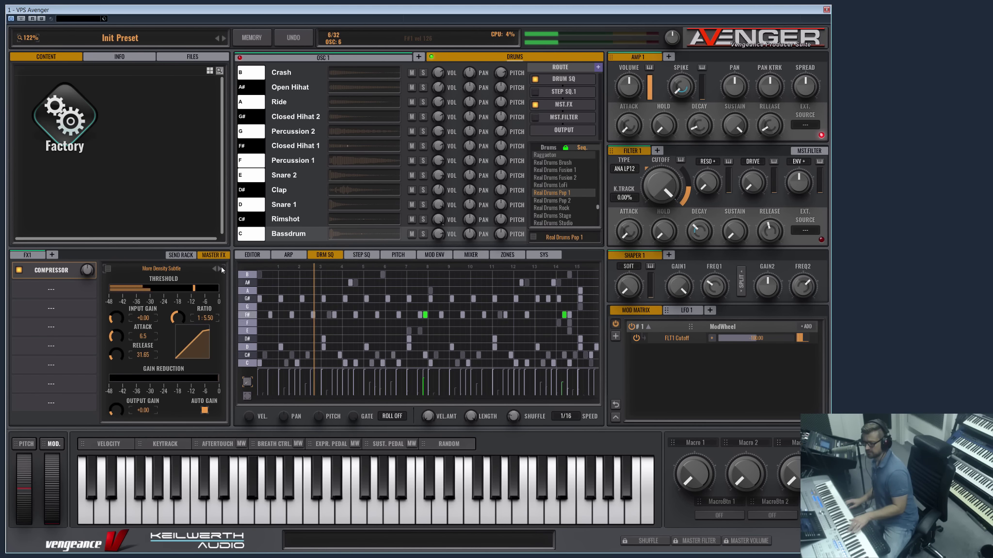
pyautogui.click(221, 267)
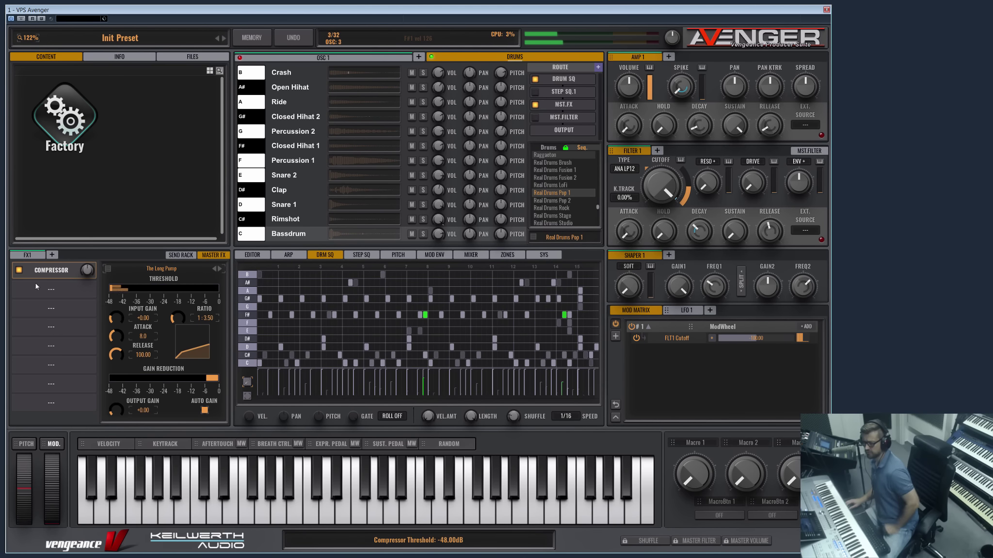
pyautogui.click(69, 273)
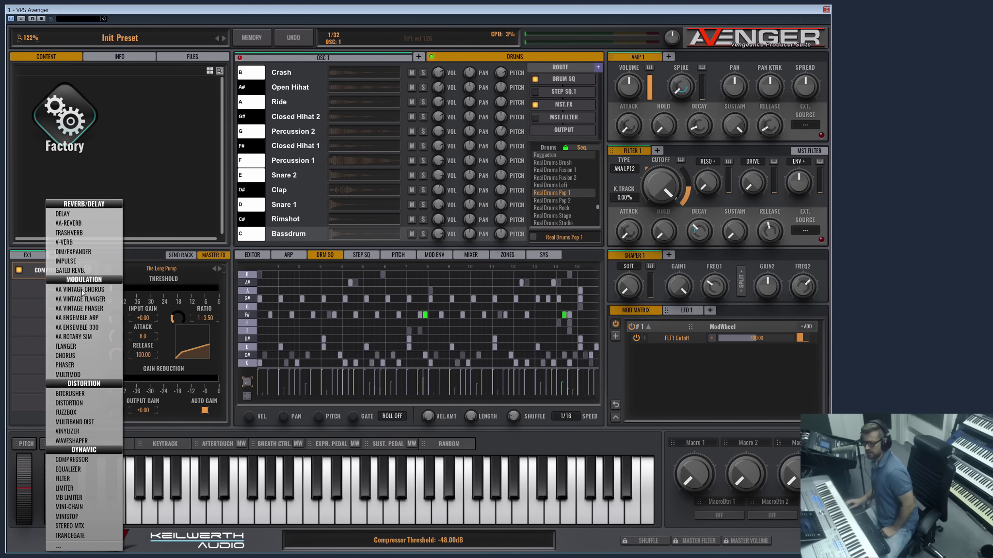
# Replace the master Compressor with an Equalizer, shape a band 2 boost, and show the large EQ editor.
pyautogui.click(97, 469)
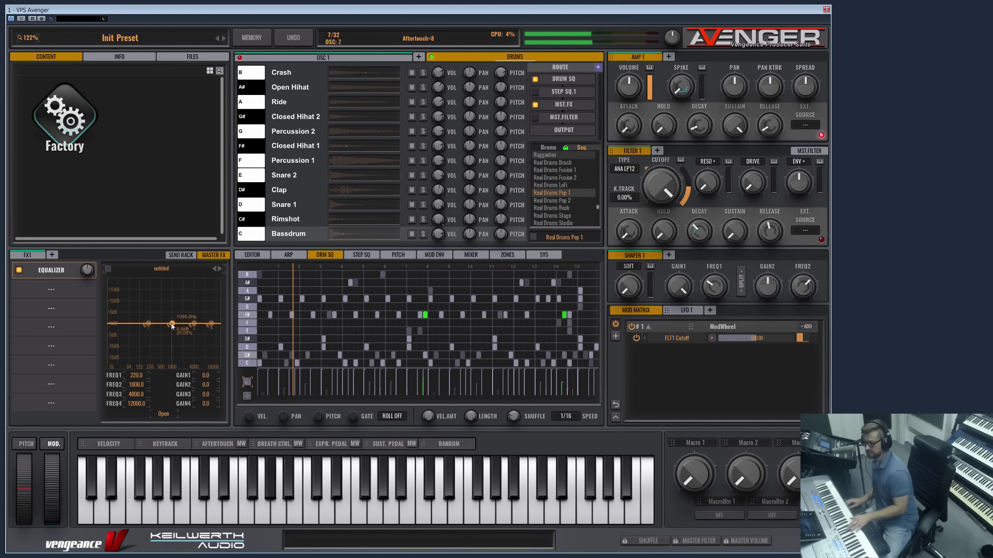
pyautogui.moveTo(172, 324)
pyautogui.mouseDown()
pyautogui.moveTo(177, 291)
pyautogui.moveTo(134, 289)
pyautogui.moveTo(180, 308)
pyautogui.mouseUp()
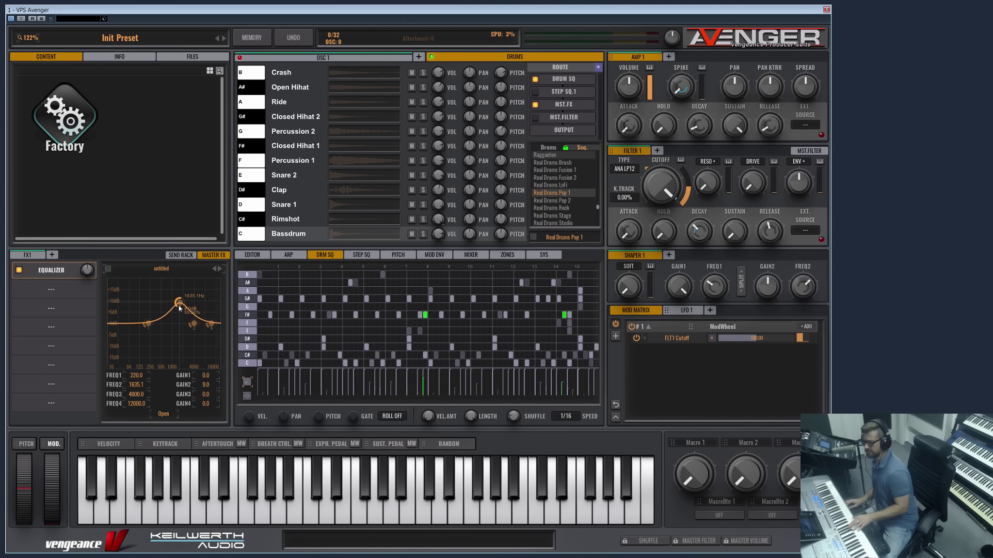
pyautogui.moveTo(179, 308); pyautogui.dragTo(200, 300)
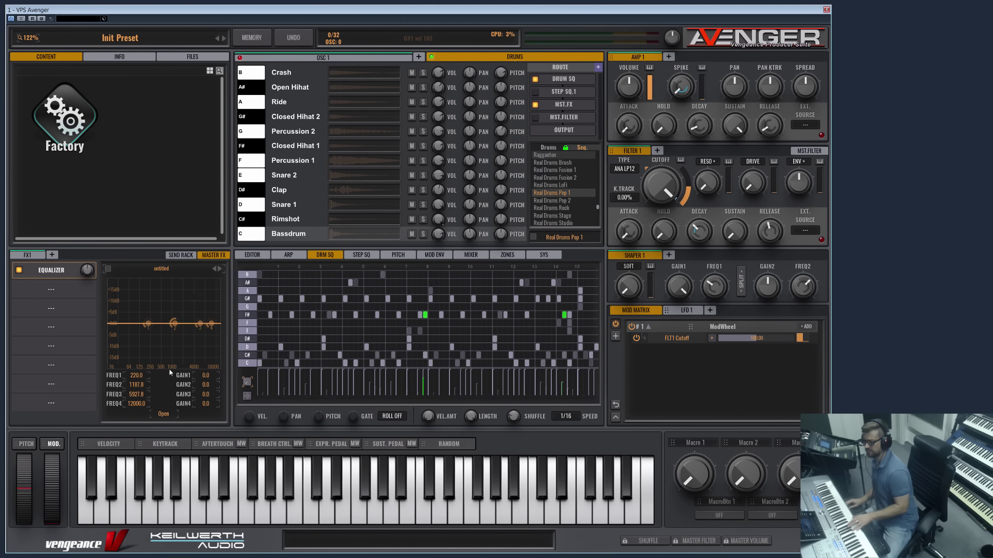
pyautogui.click(163, 415)
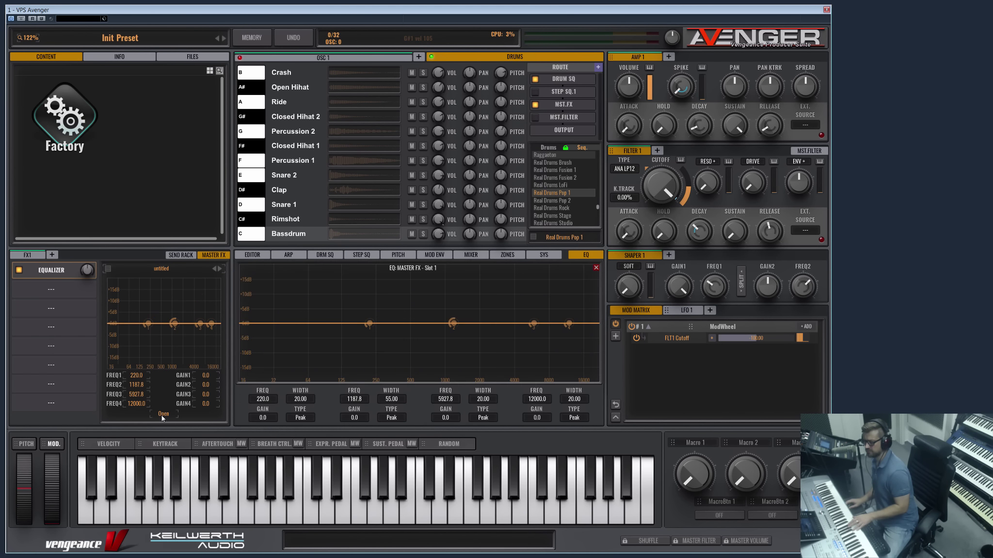
# Make EQ band 1 a Highpass filter and sweep its frequency.
pyautogui.click(302, 418)
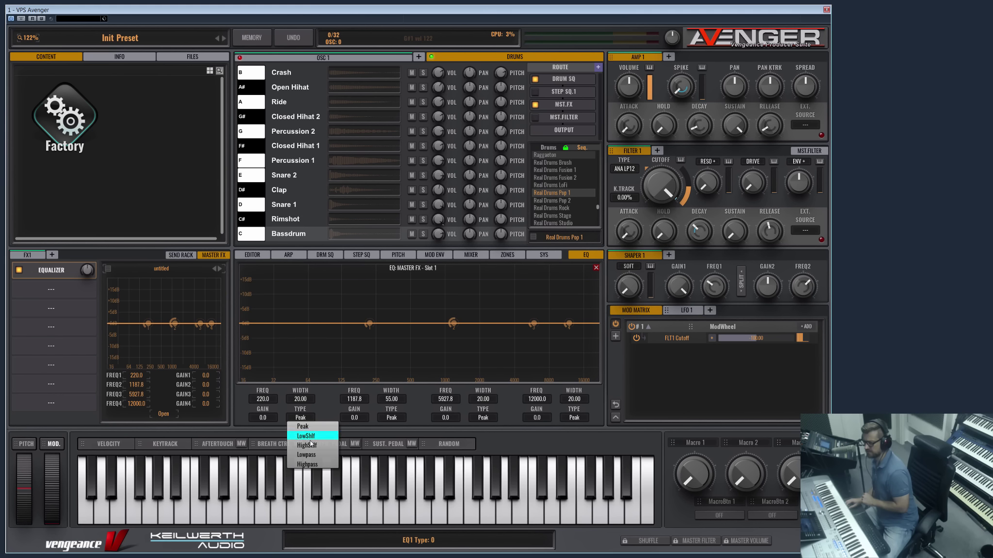
pyautogui.click(310, 464)
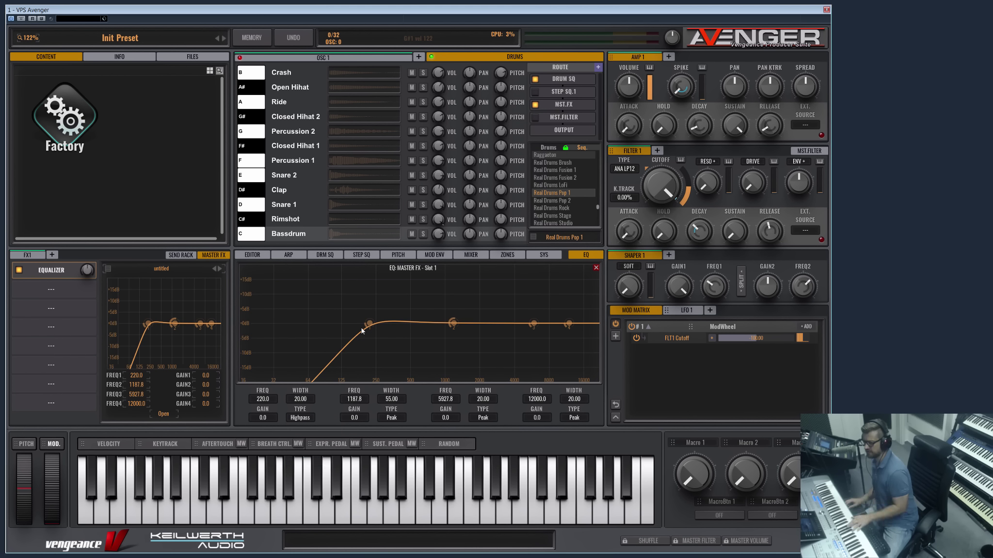
pyautogui.moveTo(264, 399)
pyautogui.mouseDown()
pyautogui.moveTo(272, 393)
pyautogui.moveTo(281, 409)
pyautogui.mouseUp()
pyautogui.scroll(9, 387, 339)
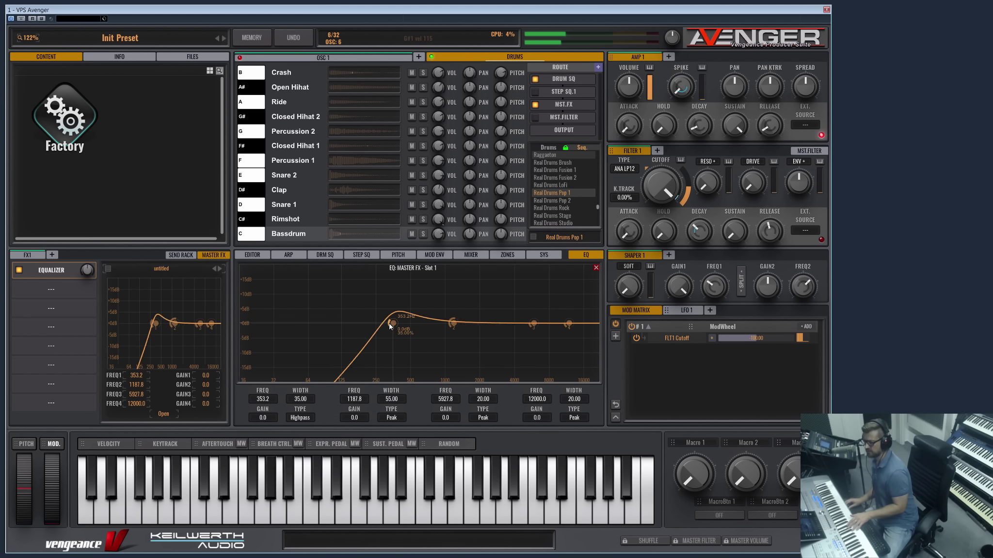
pyautogui.moveTo(269, 399); pyautogui.dragTo(261, 438)
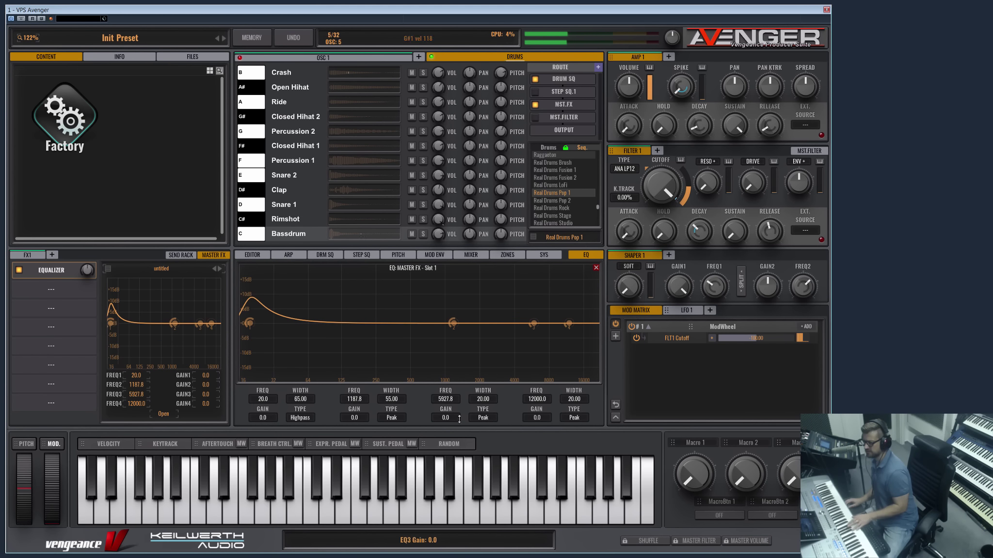
# Make band 4 a HighShlf at 946.9 Hz and boost band 2 at a lower frequency.
pyautogui.click(575, 418)
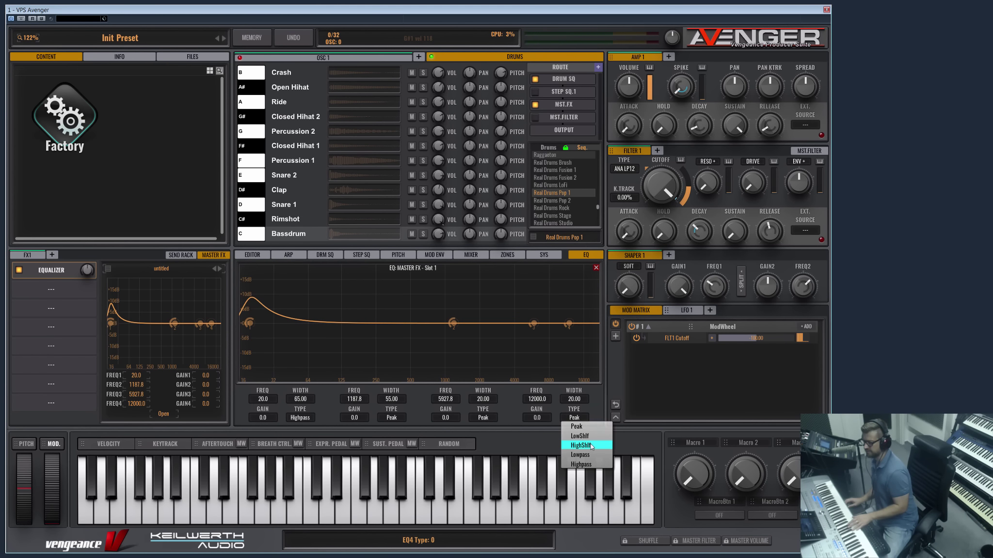
pyautogui.click(591, 446)
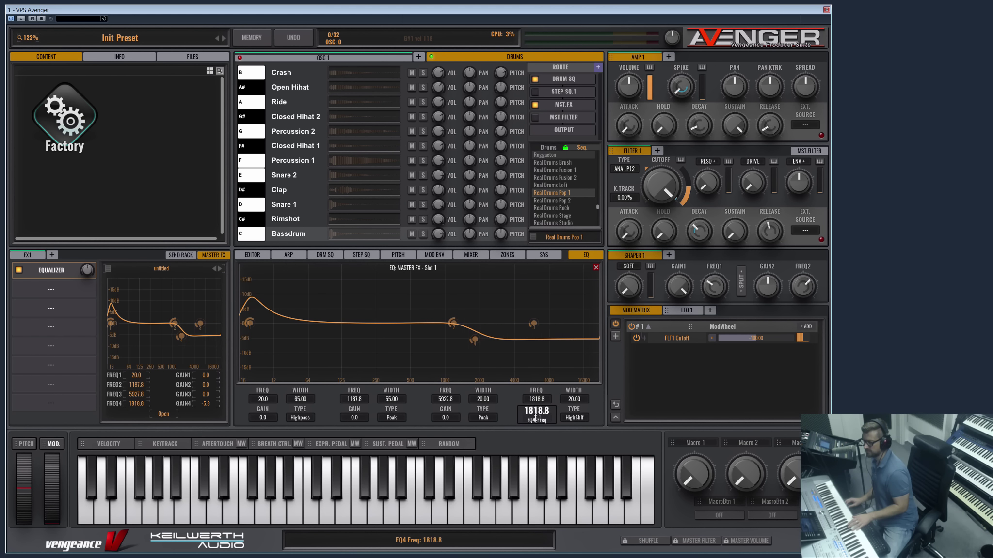
pyautogui.moveTo(467, 344); pyautogui.dragTo(438, 344)
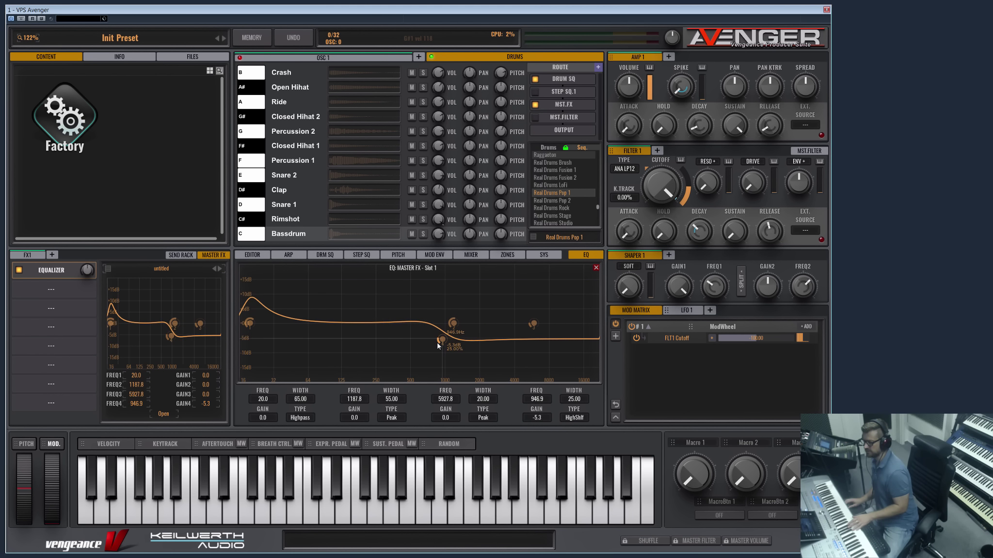
pyautogui.scroll(7, 438, 342)
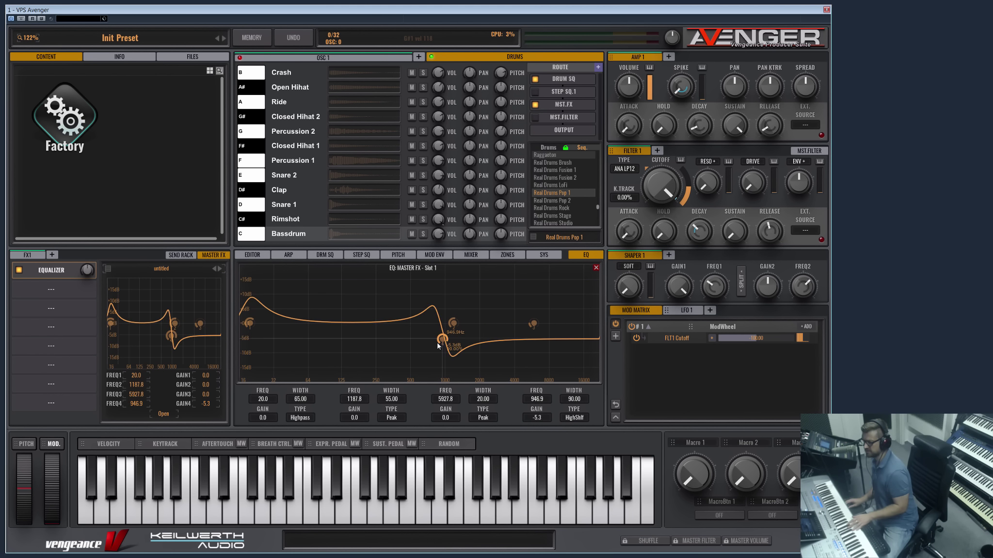
pyautogui.scroll(-10, 437, 343)
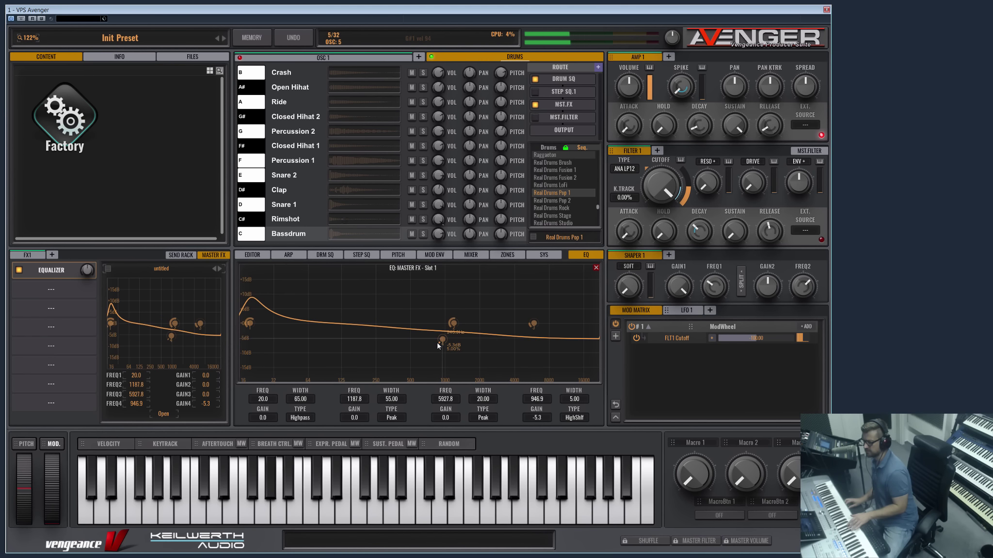
pyautogui.moveTo(452, 323); pyautogui.dragTo(353, 286)
# Step the EQ presets from Analog Bass Curve on to Change the Balance Low.
pyautogui.click(221, 269)
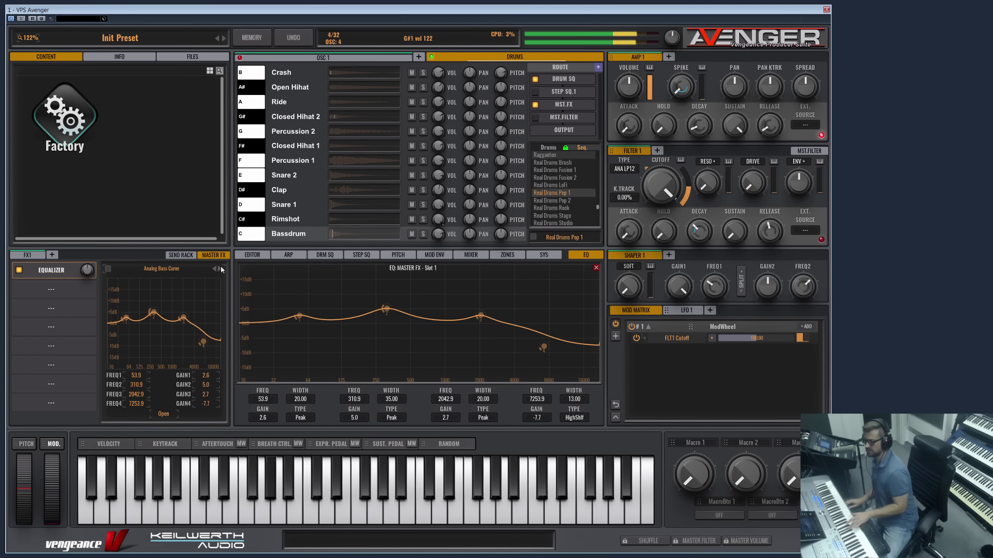
pyautogui.click(221, 269)
pyautogui.click(221, 268)
pyautogui.click(221, 268)
pyautogui.click(221, 269)
pyautogui.click(78, 272)
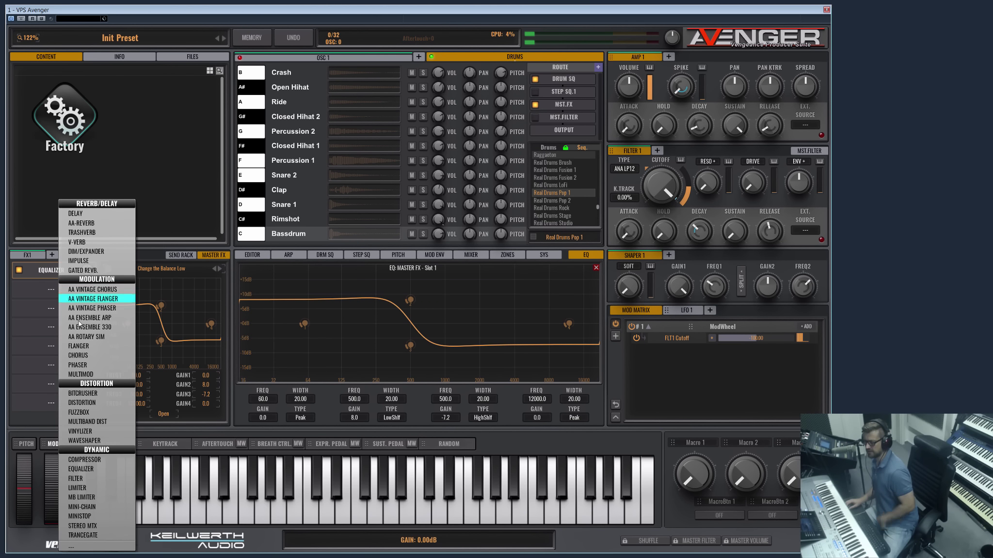
# Replace the equalizer with a Filter and set its Filter Type to VPS TALKBOX.
pyautogui.click(103, 479)
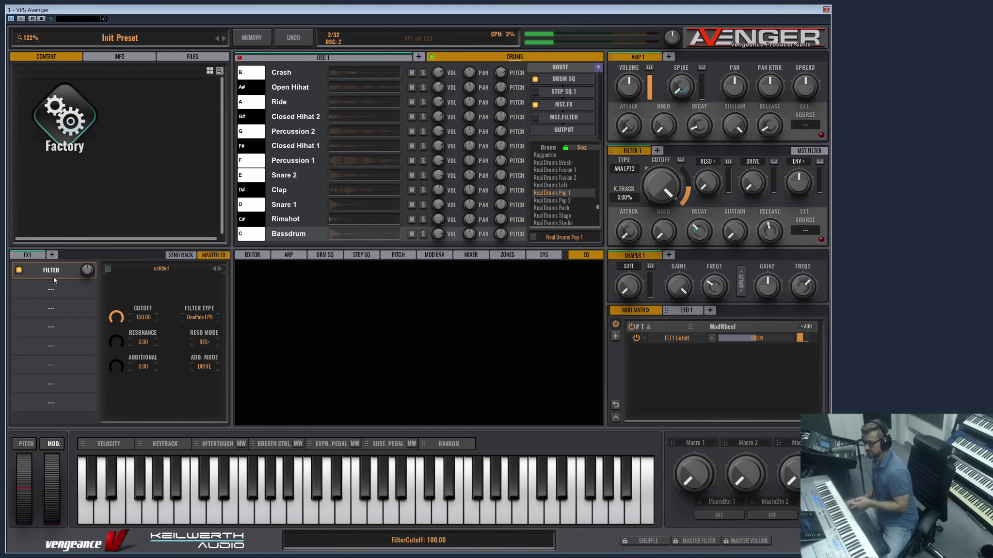
pyautogui.click(211, 319)
pyautogui.moveTo(216, 365)
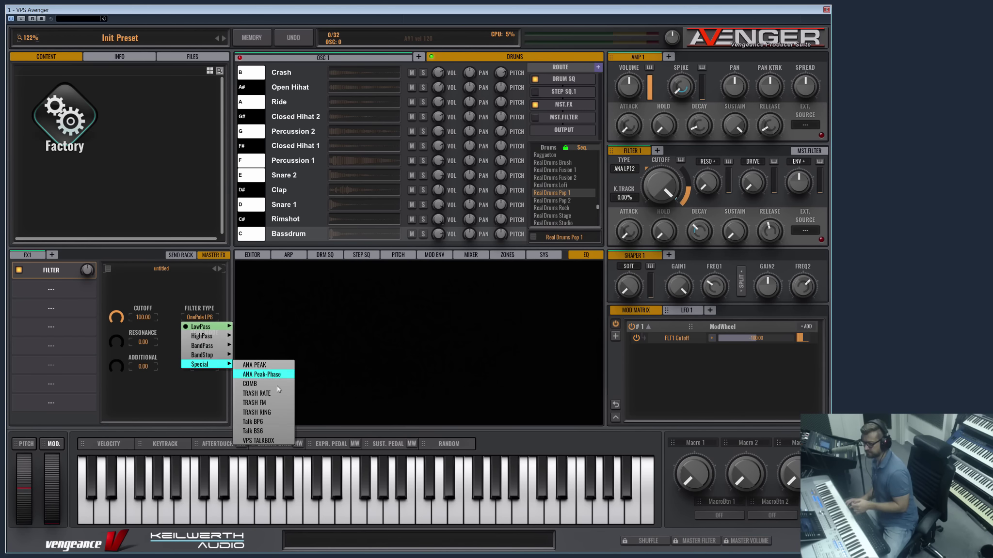
pyautogui.click(261, 441)
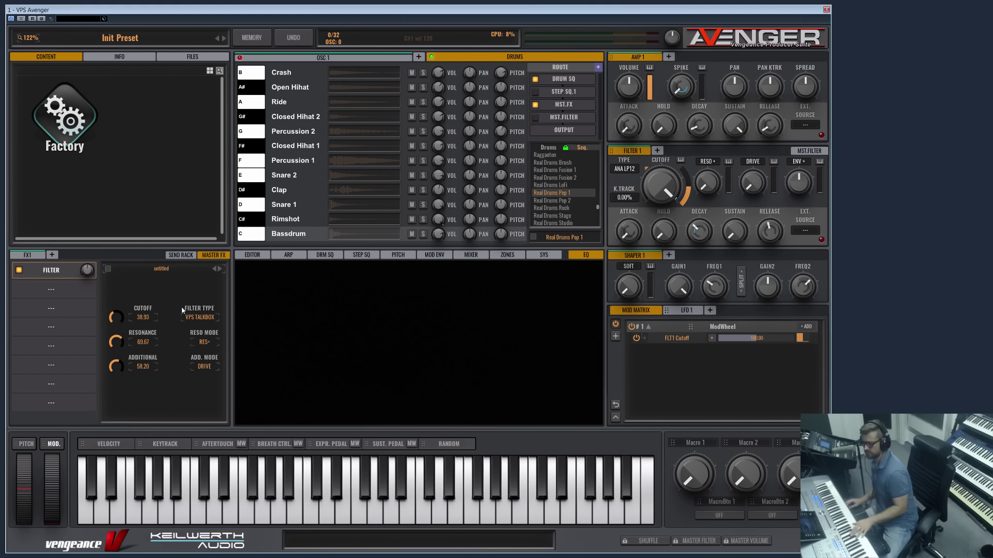
# Try the Analog LP 1 and BitCrusher Cutoff presets, then settle on Comb Filter with Cutoff 90.98.
pyautogui.click(219, 268)
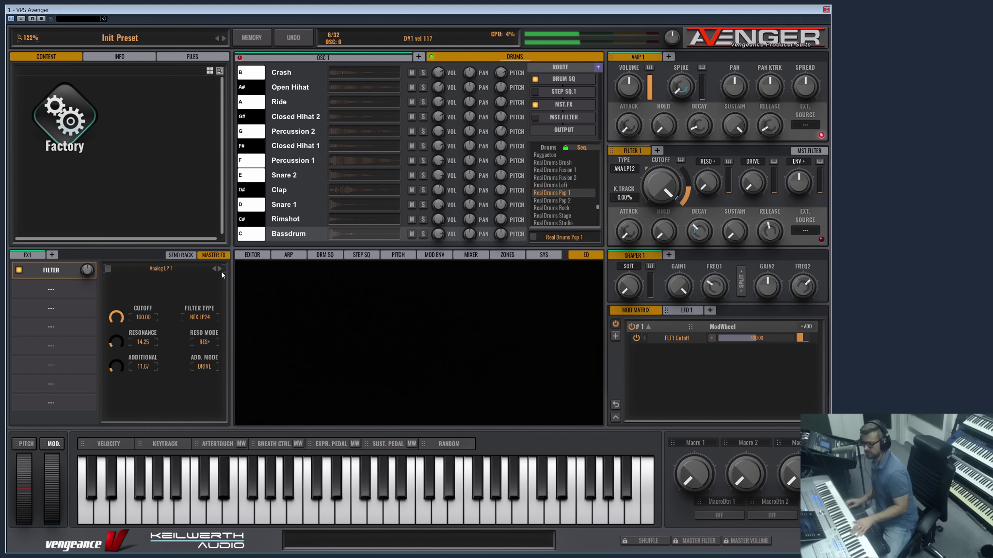
pyautogui.moveTo(117, 317); pyautogui.dragTo(114, 391)
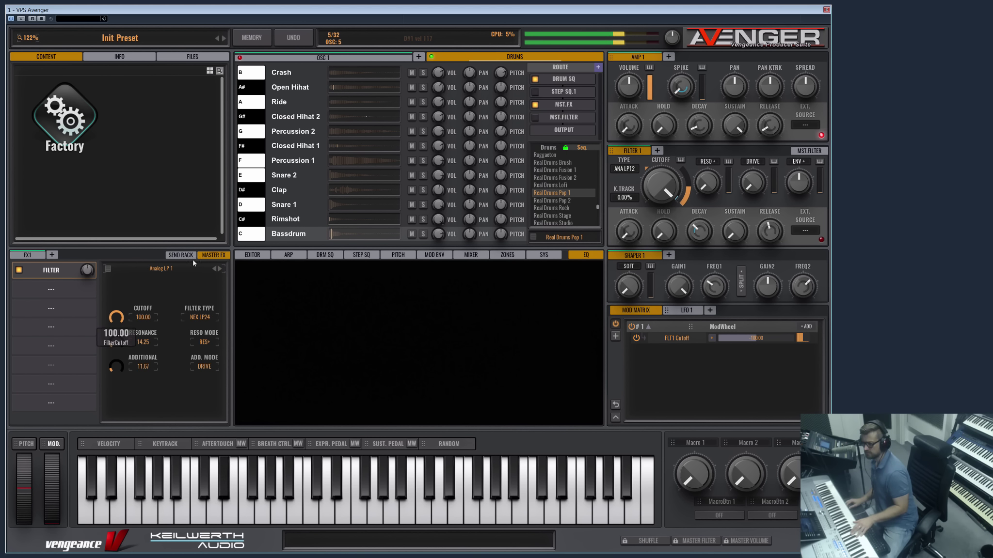
pyautogui.click(221, 269)
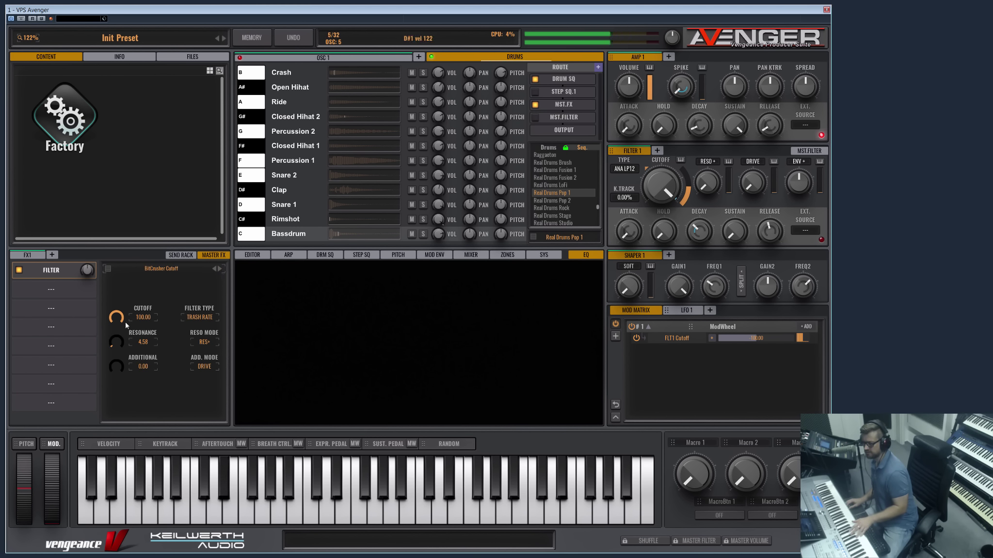
pyautogui.moveTo(116, 317)
pyautogui.mouseDown()
pyautogui.moveTo(117, 335)
pyautogui.moveTo(121, 318)
pyautogui.mouseUp()
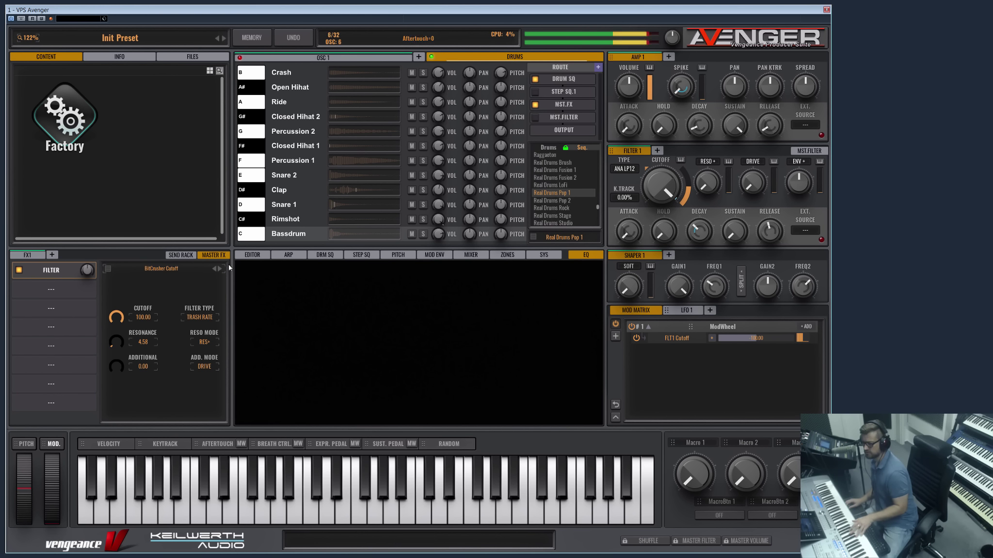
pyautogui.click(220, 269)
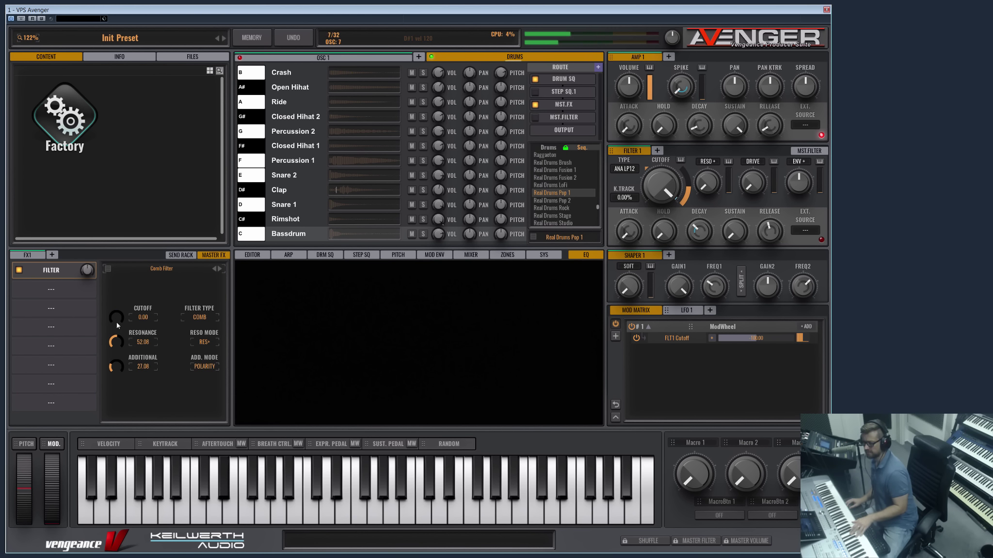
pyautogui.moveTo(117, 323); pyautogui.dragTo(150, 286)
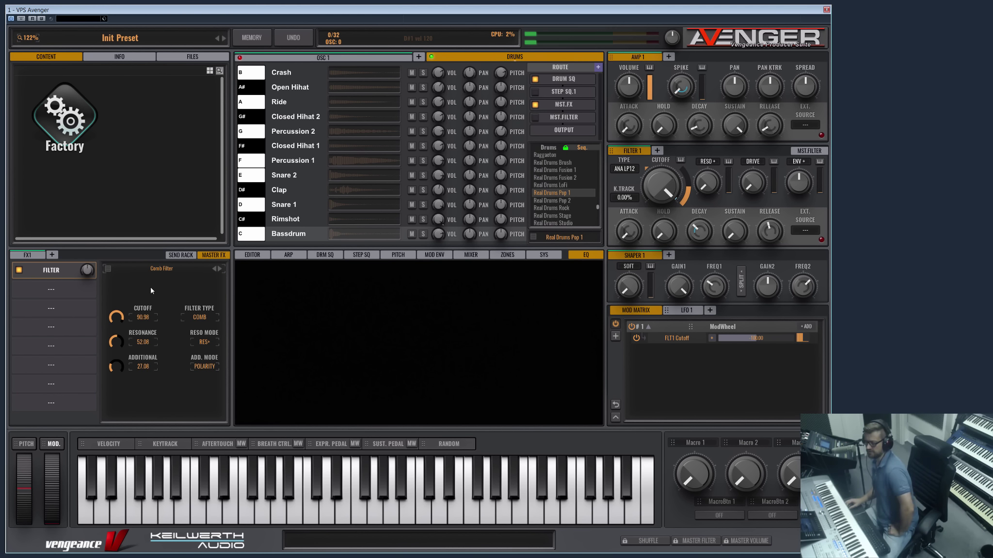
# Load the Combed LP filter preset and lower its cutoff.
pyautogui.click(663, 312)
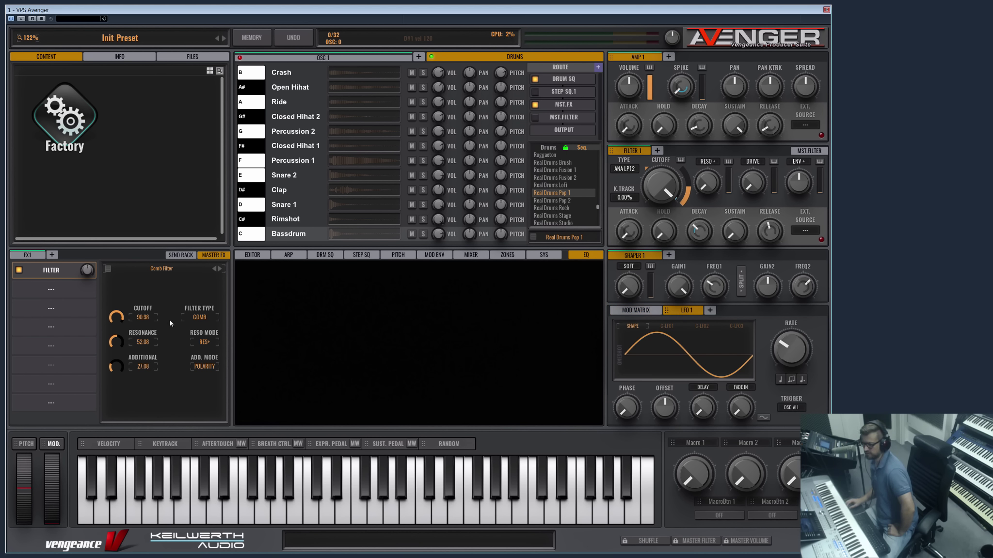
pyautogui.moveTo(113, 350); pyautogui.dragTo(114, 354)
pyautogui.moveTo(113, 317)
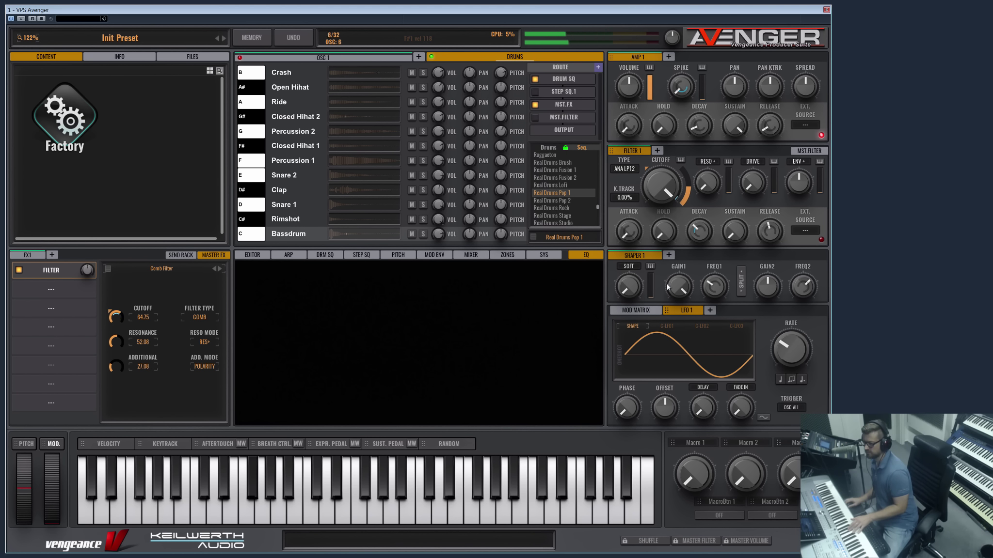
pyautogui.moveTo(122, 344)
pyautogui.click(220, 269)
pyautogui.moveTo(115, 334); pyautogui.dragTo(110, 357)
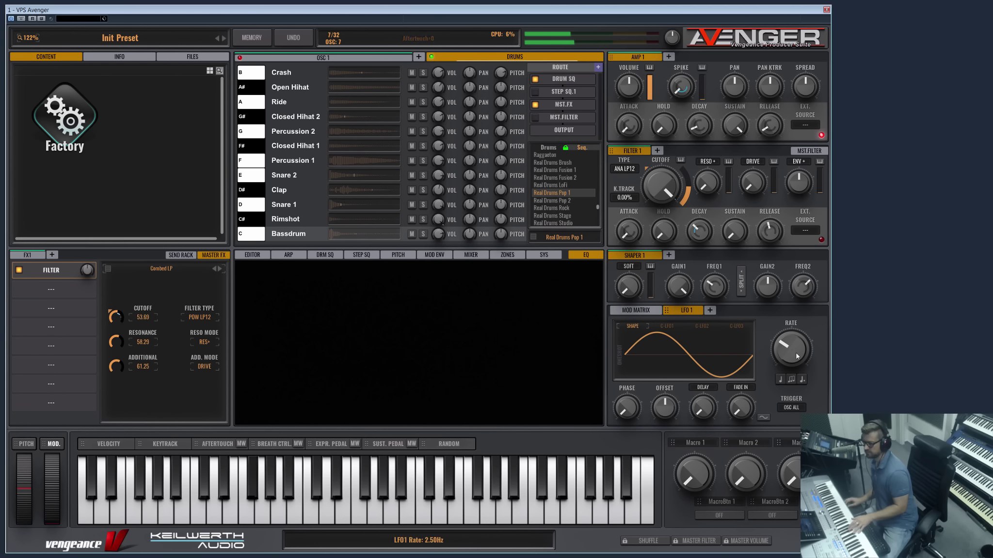
# Tempo-sync LFO 1 with a descending ramp shape at 1/4 rate, and fine-tune the filter Cutoff.
pyautogui.click(790, 380)
pyautogui.click(780, 379)
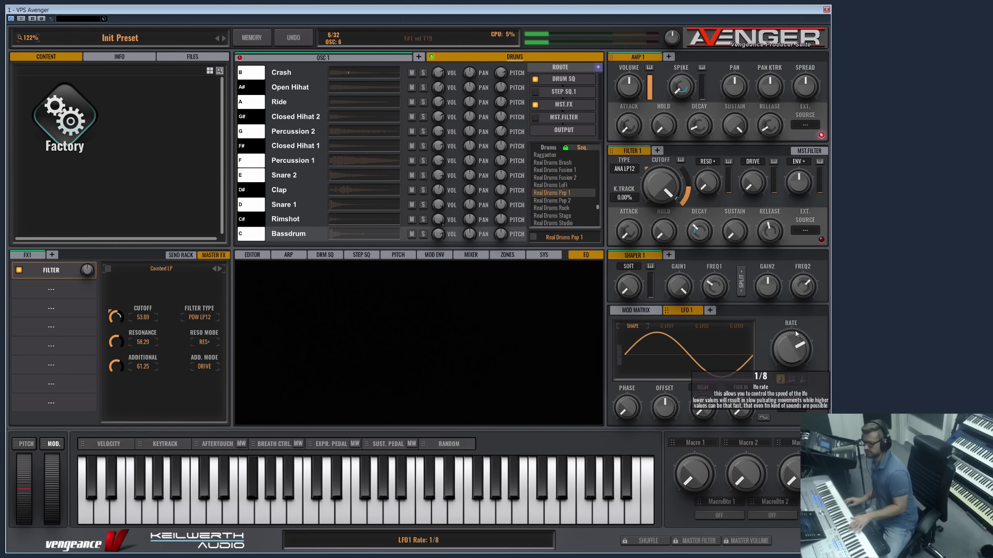
pyautogui.click(639, 359)
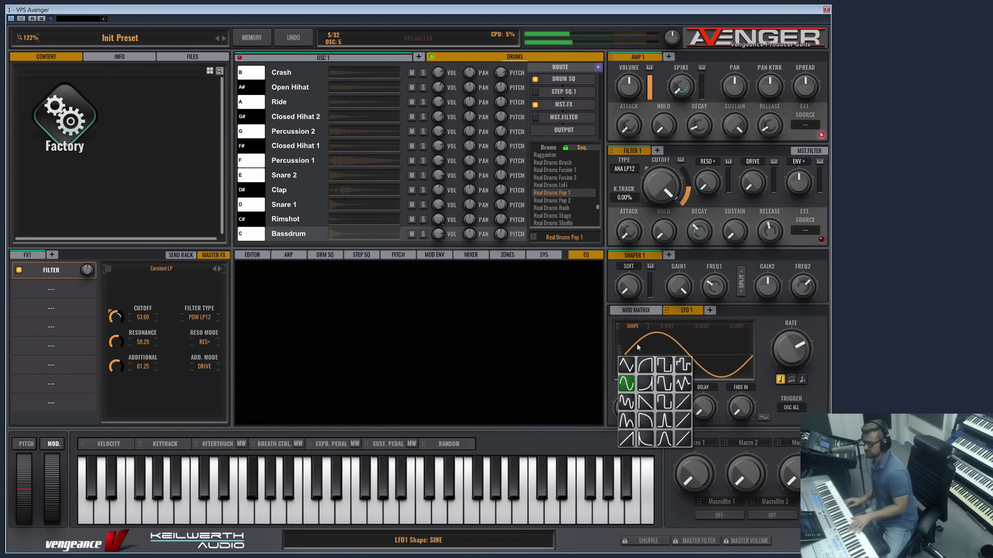
pyautogui.click(645, 386)
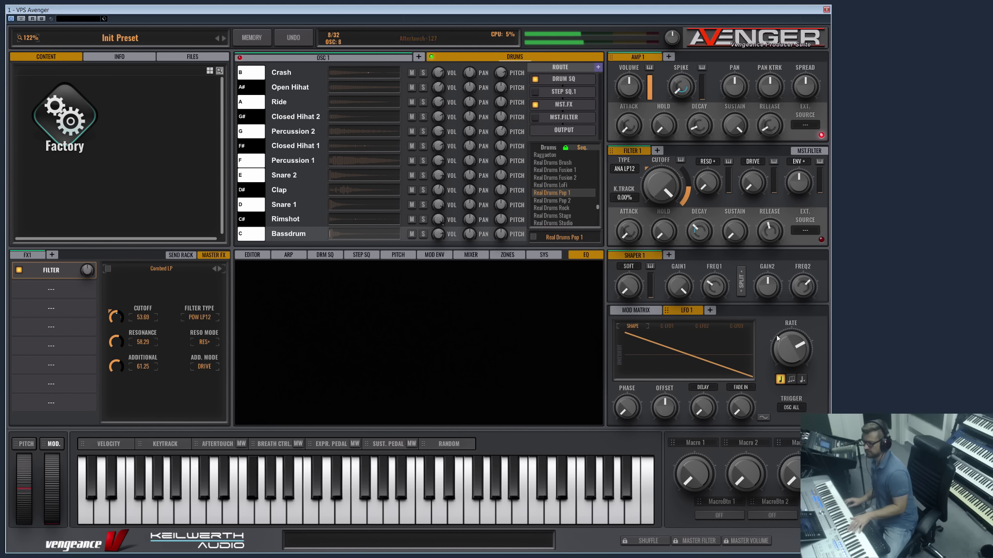
pyautogui.moveTo(788, 340); pyautogui.dragTo(787, 360)
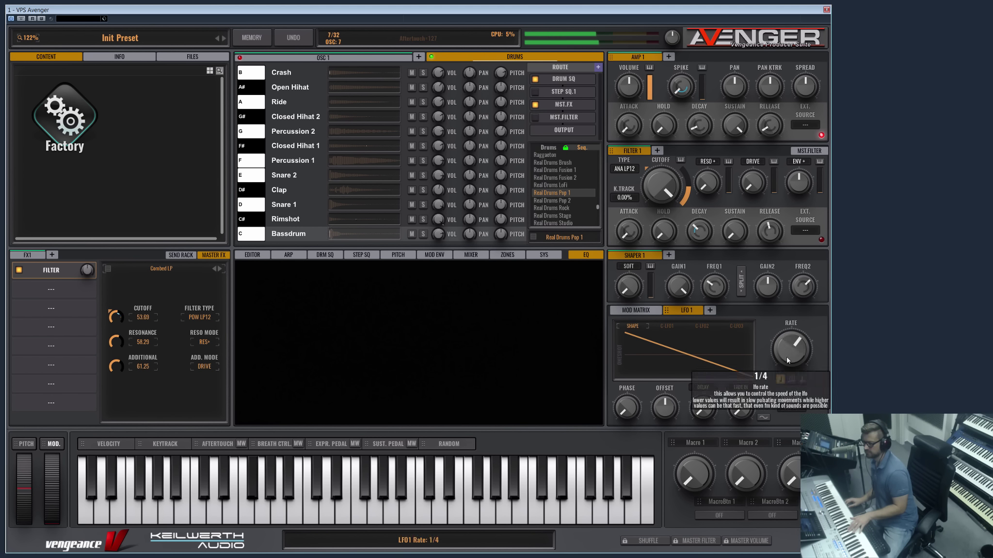
pyautogui.moveTo(115, 316)
pyautogui.mouseDown()
pyautogui.moveTo(117, 343)
pyautogui.moveTo(117, 311)
pyautogui.mouseUp()
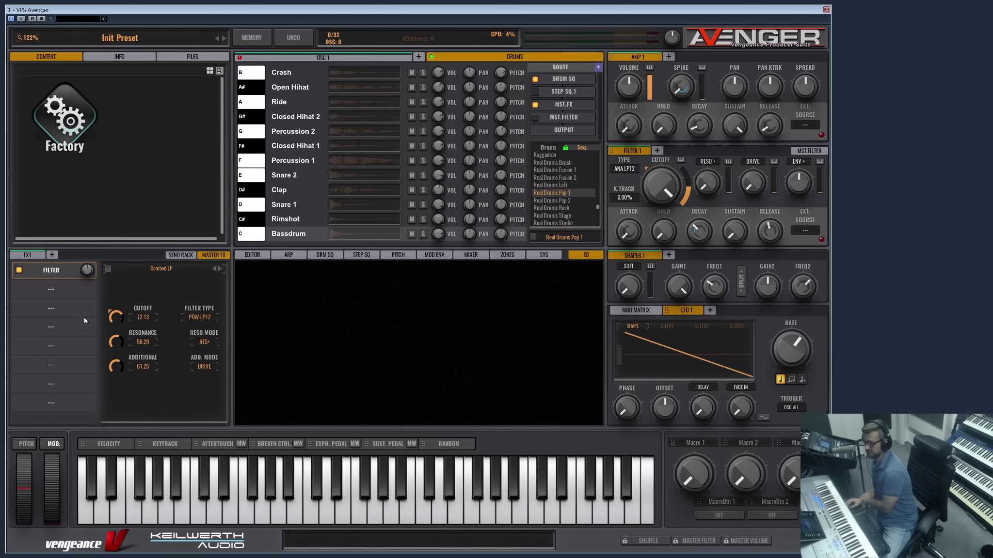
# Load a Limiter into the first master slot with Input Gain +12.00 and Release 145.54 ms.
pyautogui.click(62, 290)
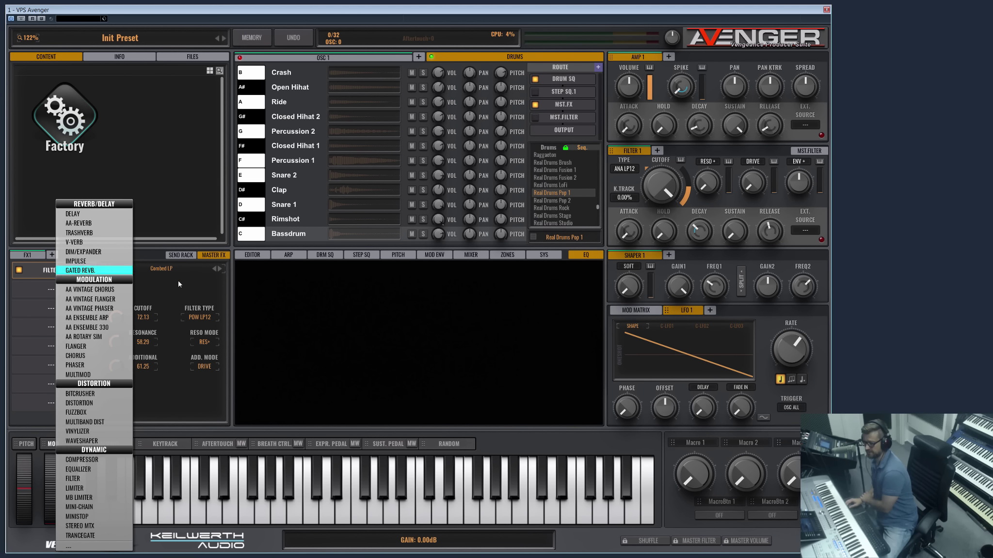
pyautogui.click(96, 491)
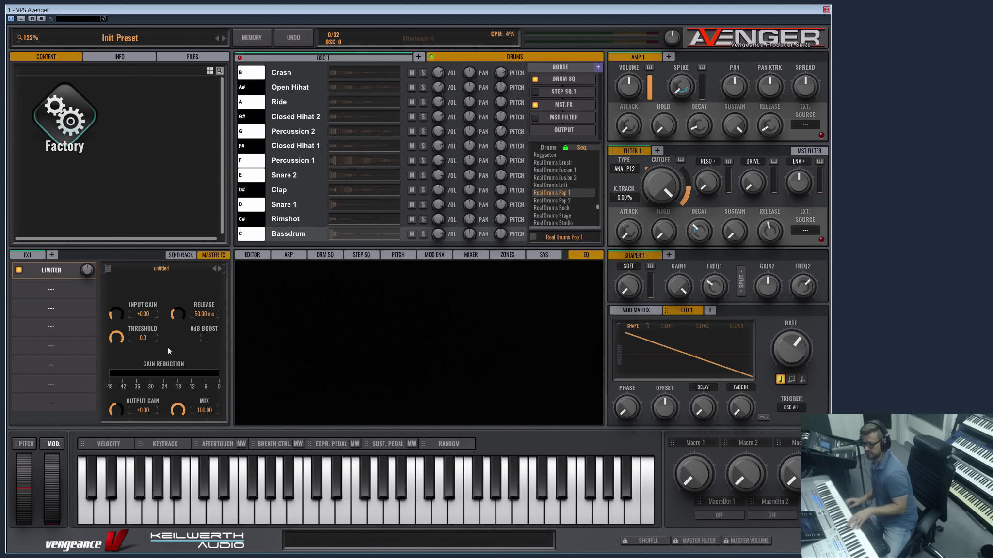
pyautogui.moveTo(117, 314); pyautogui.dragTo(139, 218)
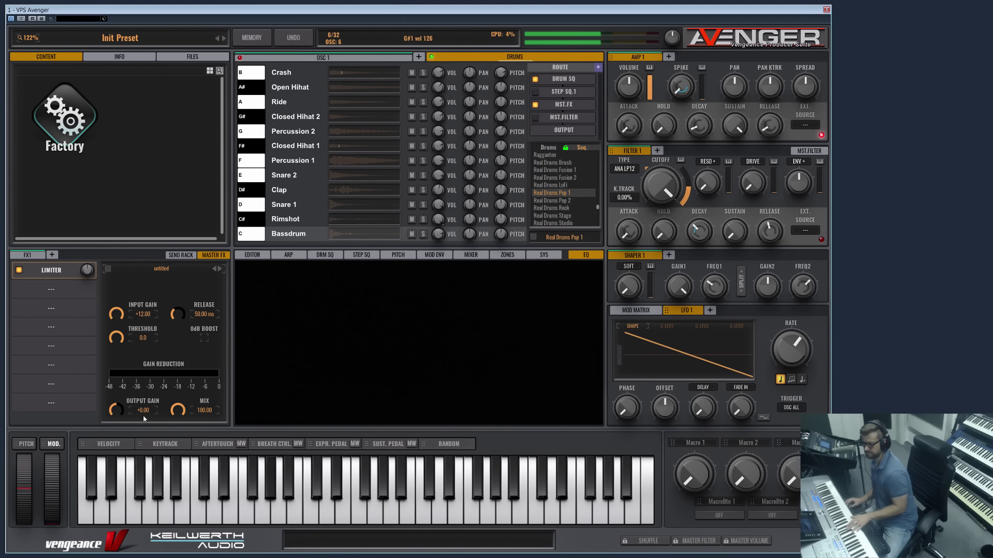
pyautogui.moveTo(177, 314); pyautogui.dragTo(177, 285)
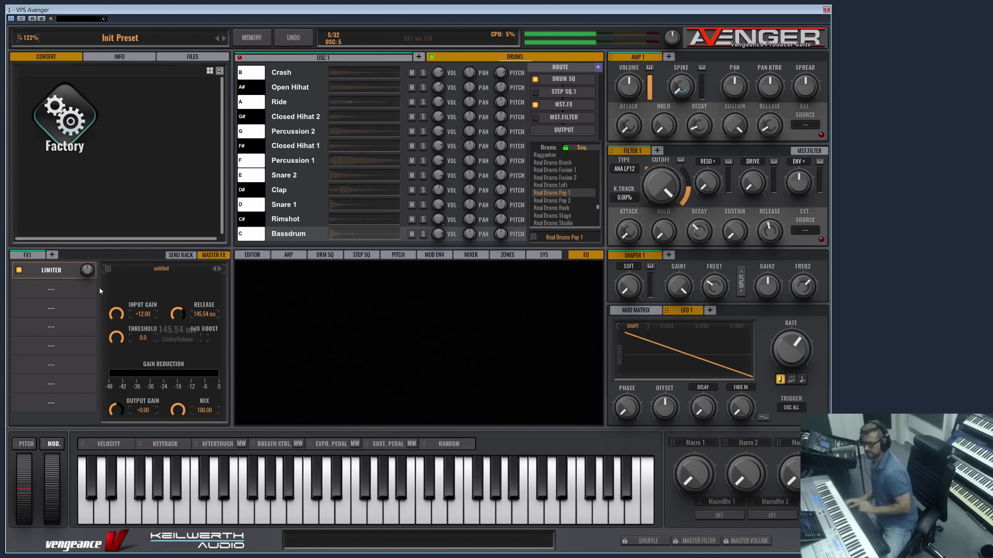
pyautogui.click(73, 327)
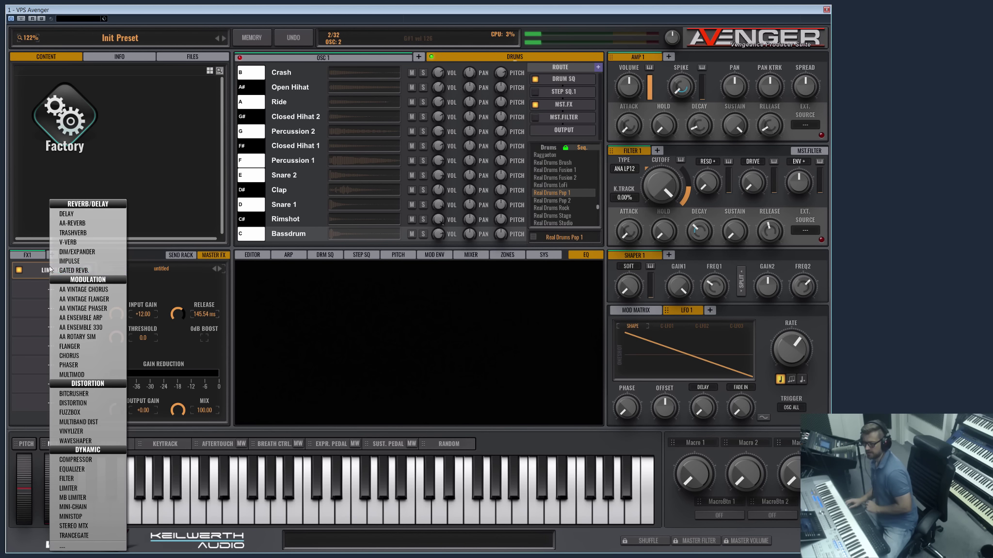
# Swap the Limiter for an MB Limiter and step its presets to Brutalon 3.
pyautogui.click(71, 498)
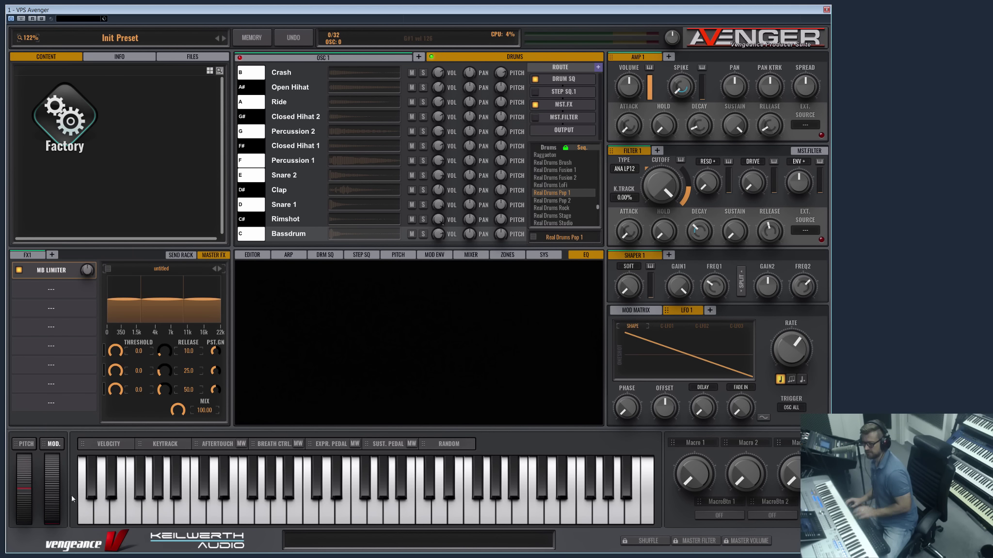
pyautogui.click(221, 269)
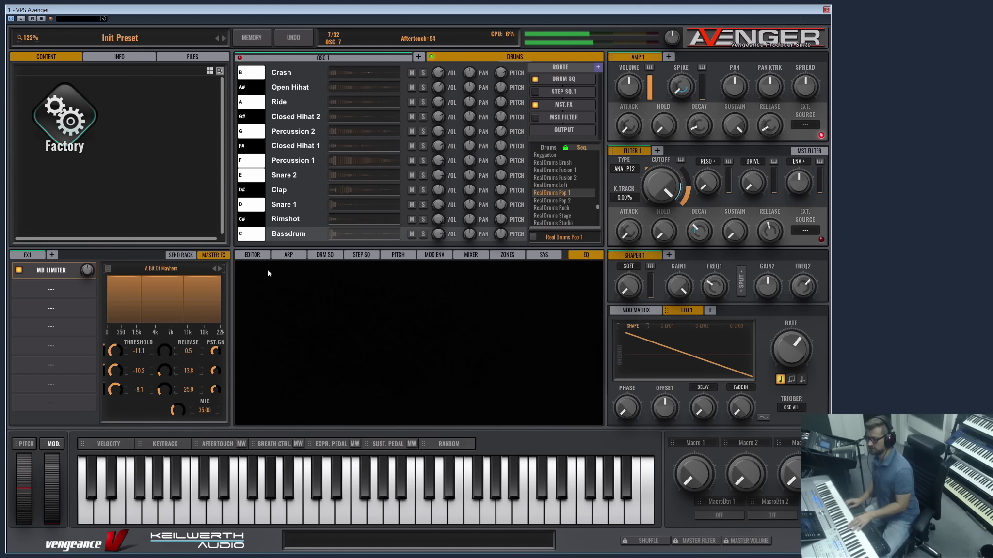
pyautogui.click(220, 270)
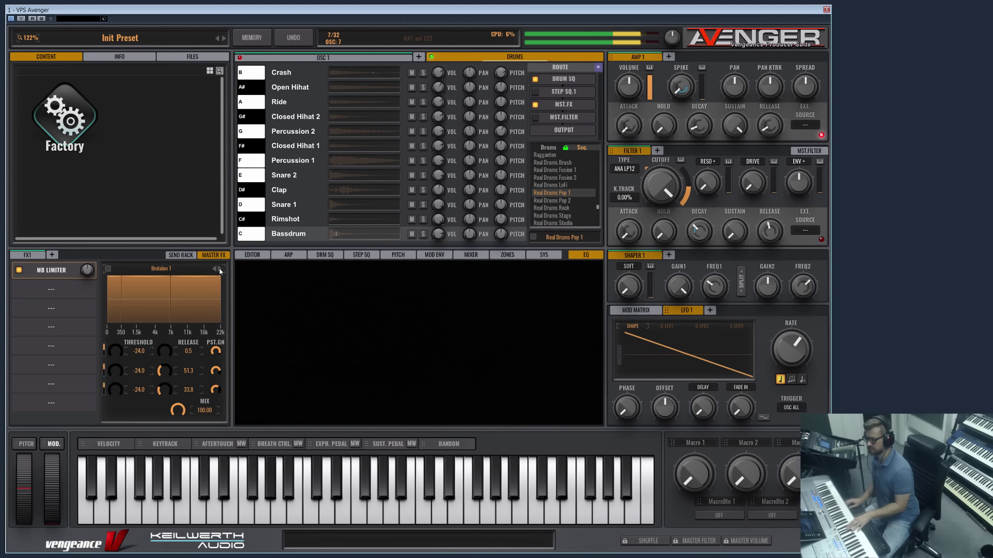
pyautogui.click(221, 270)
pyautogui.click(221, 270)
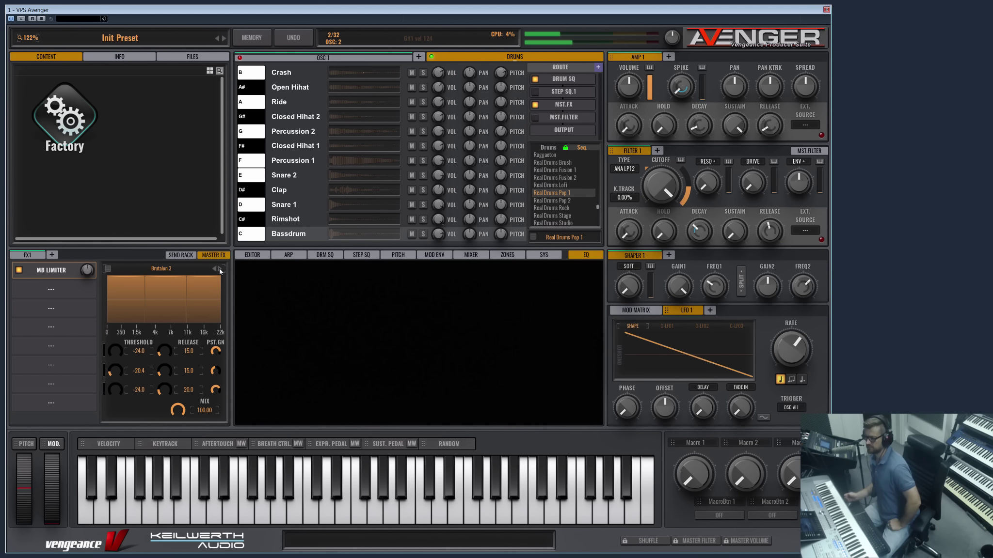
pyautogui.click(51, 270)
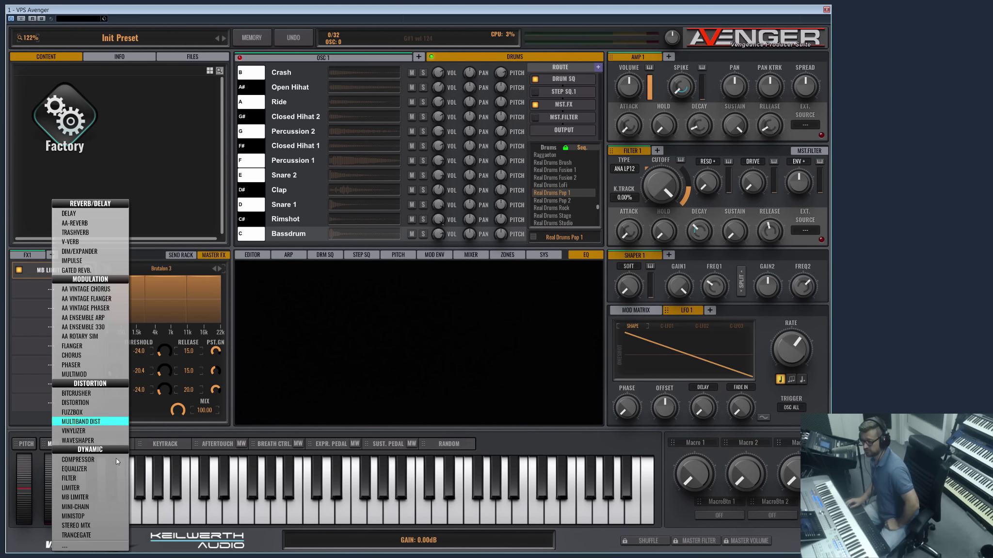
# Replace the waveshaper in FX1's slot with a Mini-Chain.
pyautogui.click(88, 507)
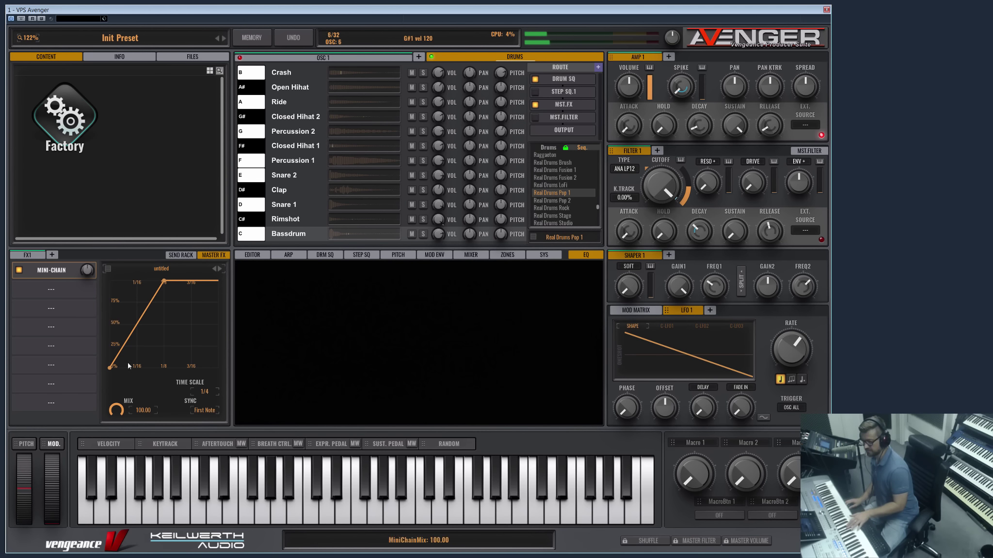
pyautogui.click(57, 274)
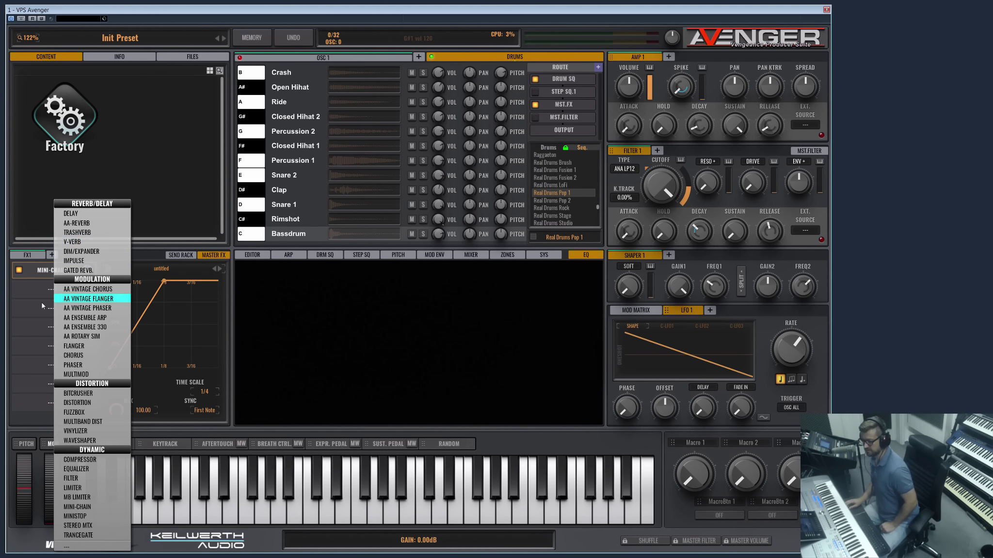
pyautogui.click(17, 282)
pyautogui.click(31, 256)
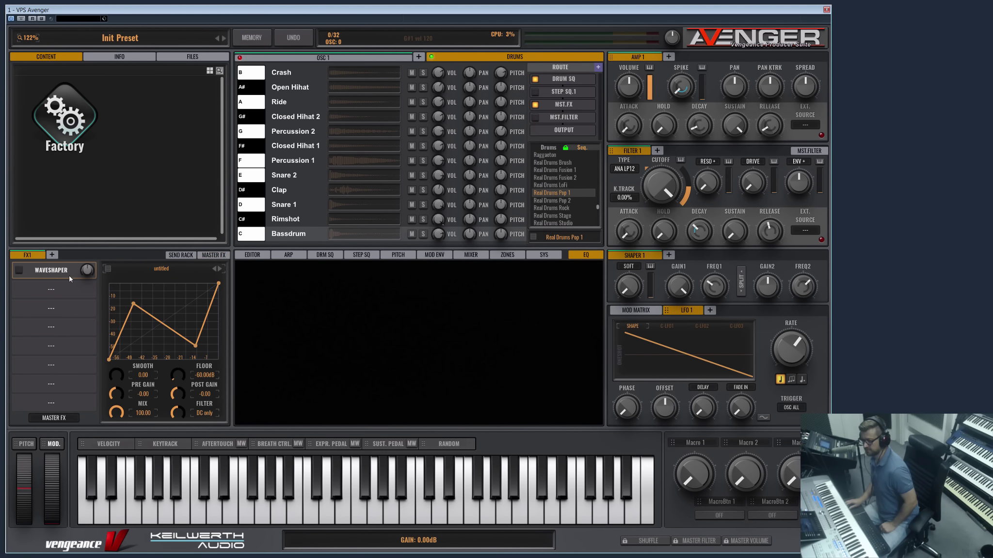
pyautogui.click(49, 283)
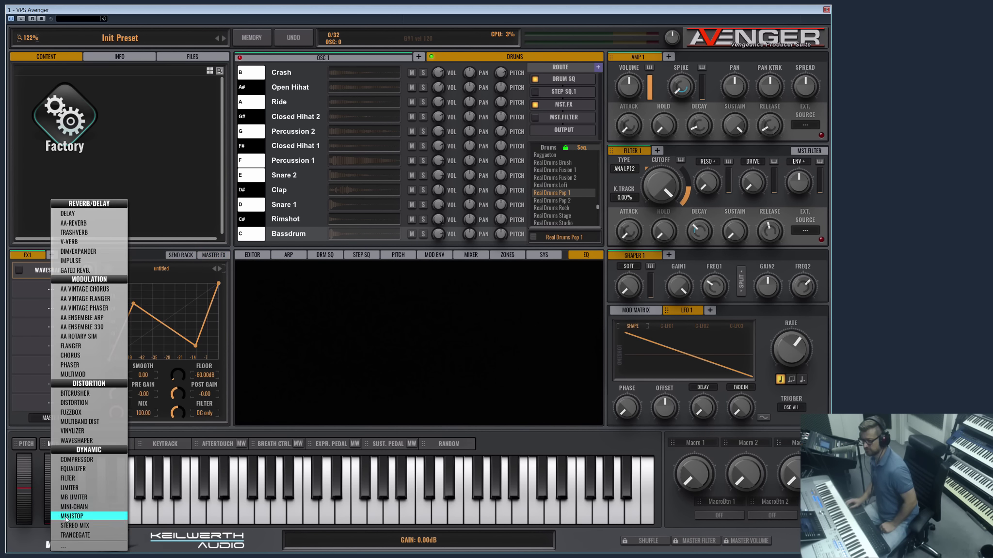
pyautogui.click(75, 507)
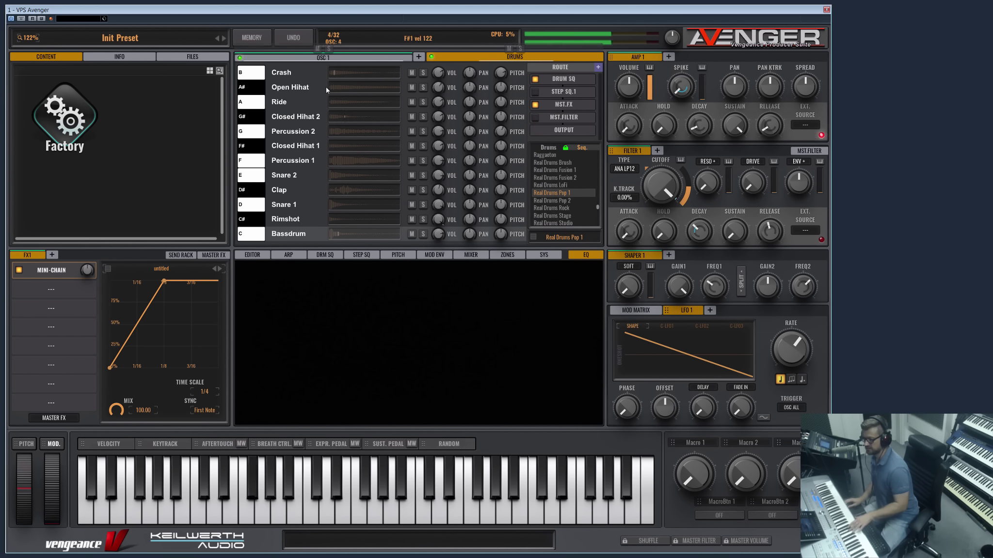
# Step through the Mini-Chain presets and settle on the Basic SC envelope shape.
pyautogui.click(343, 58)
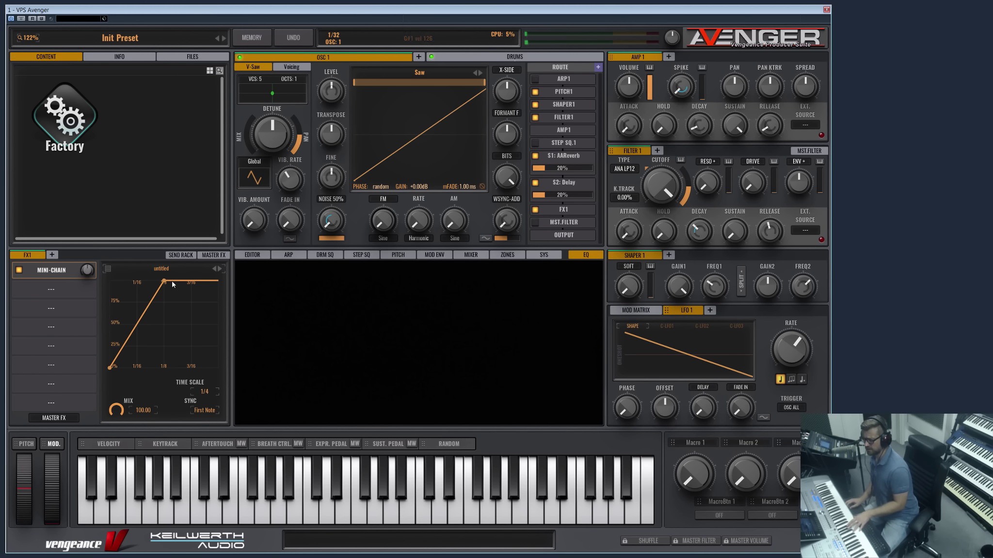
pyautogui.click(224, 269)
pyautogui.click(223, 268)
pyautogui.click(223, 269)
pyautogui.click(215, 269)
pyautogui.click(215, 269)
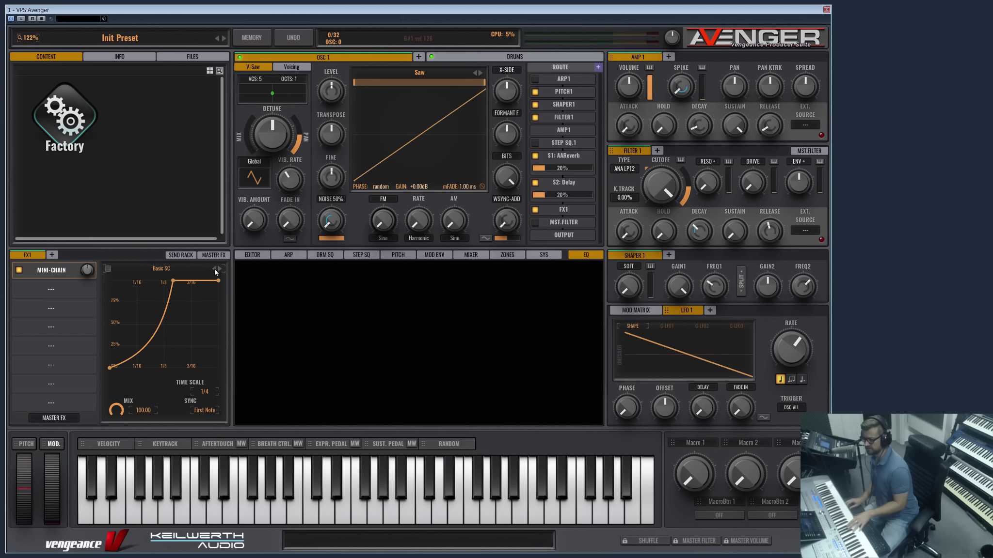
# Sync the Mini-Chain to Seq. BD, keep Time Scale 1/4, and set Mix to 100.
pyautogui.click(202, 410)
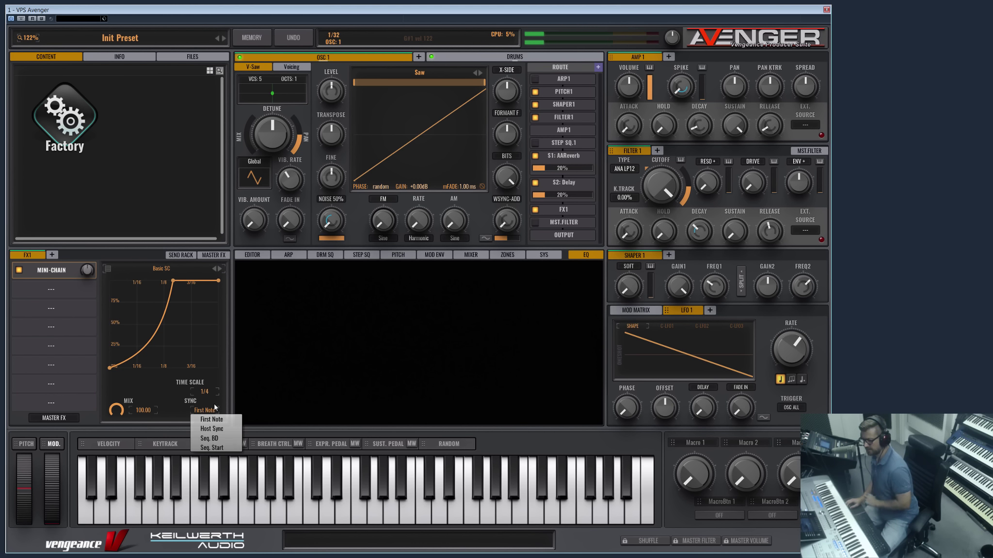
pyautogui.click(209, 438)
pyautogui.click(316, 255)
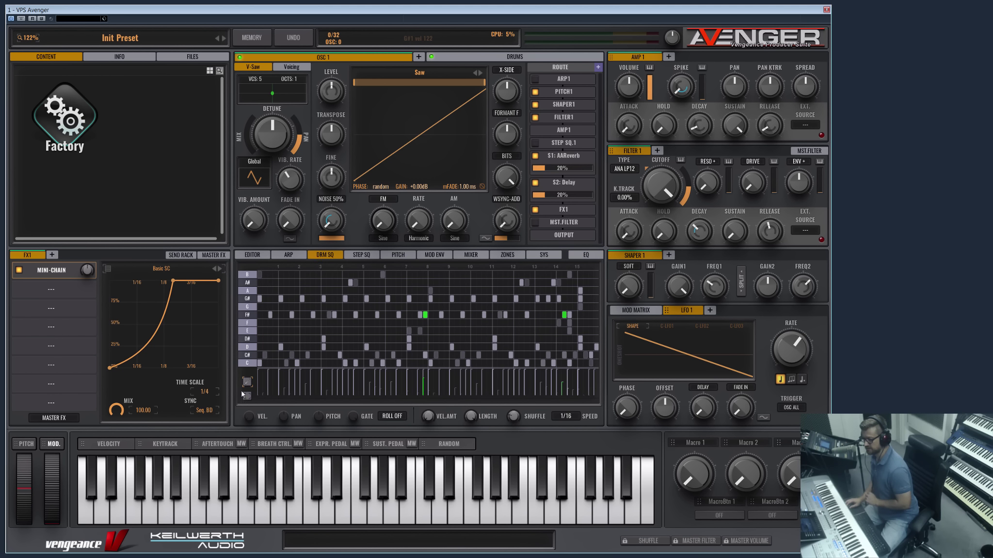
pyautogui.click(252, 365)
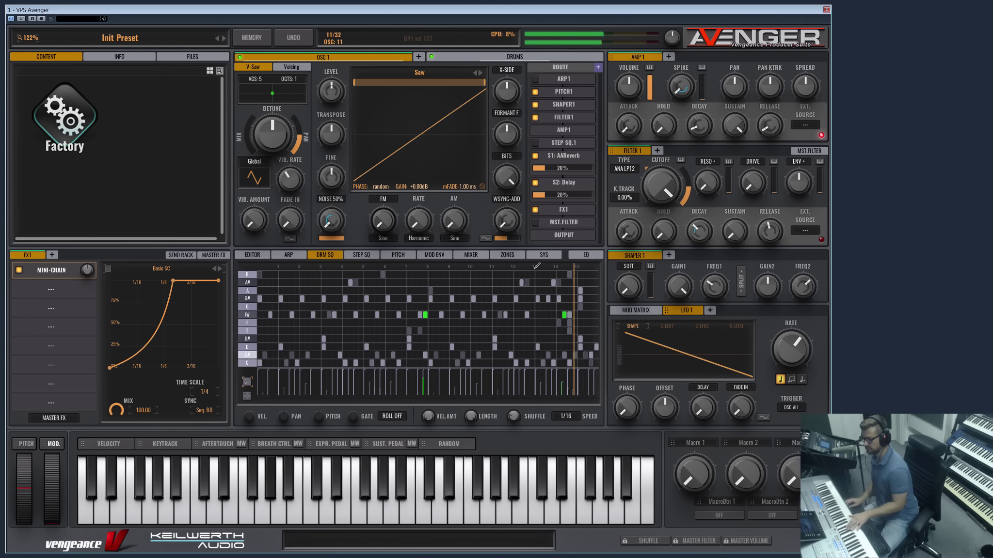
pyautogui.click(208, 395)
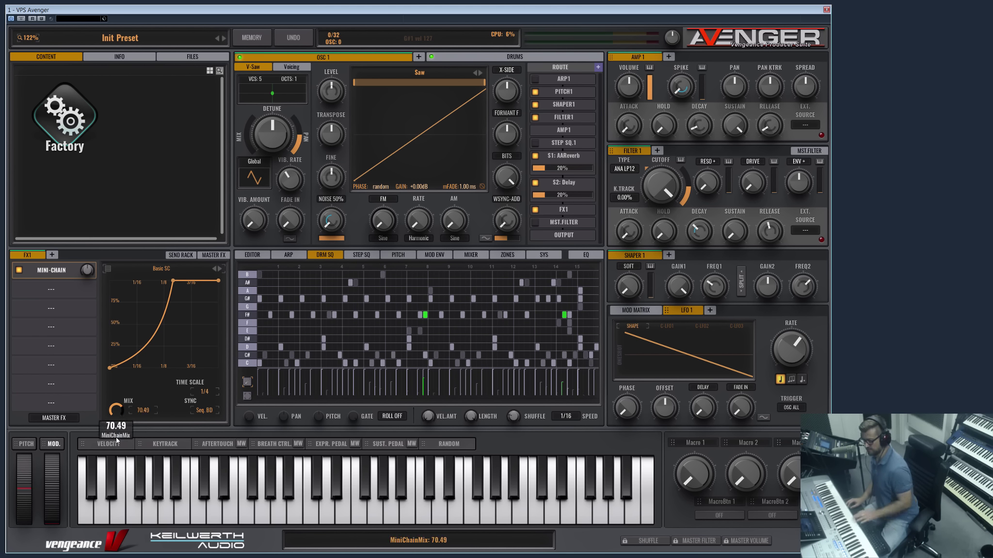
pyautogui.moveTo(117, 439); pyautogui.dragTo(127, 348)
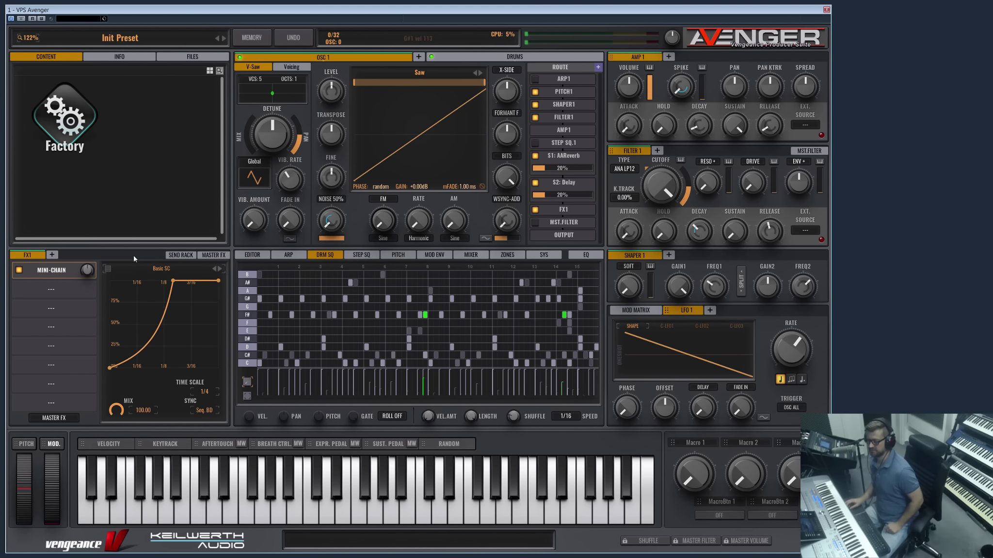
# Try a Ministop in FX1's Mini-Chain slot with its stop on, then clear that slot.
pyautogui.click(214, 255)
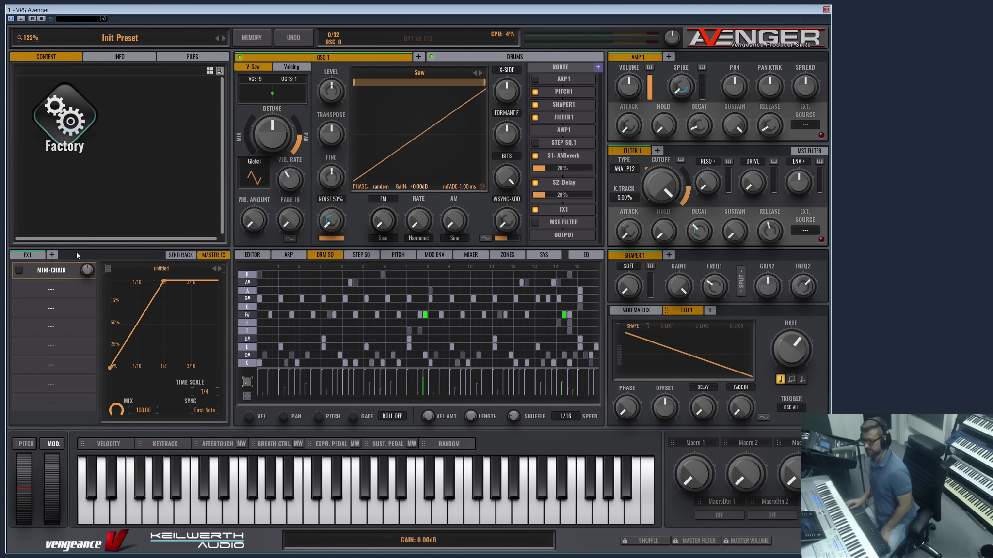
pyautogui.click(34, 275)
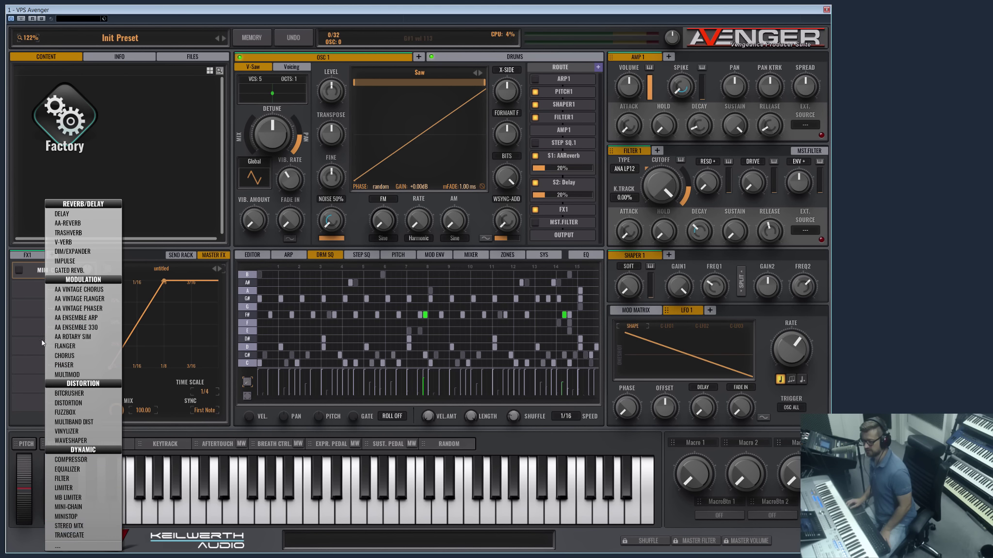
pyautogui.click(136, 427)
pyautogui.click(27, 255)
pyautogui.click(51, 279)
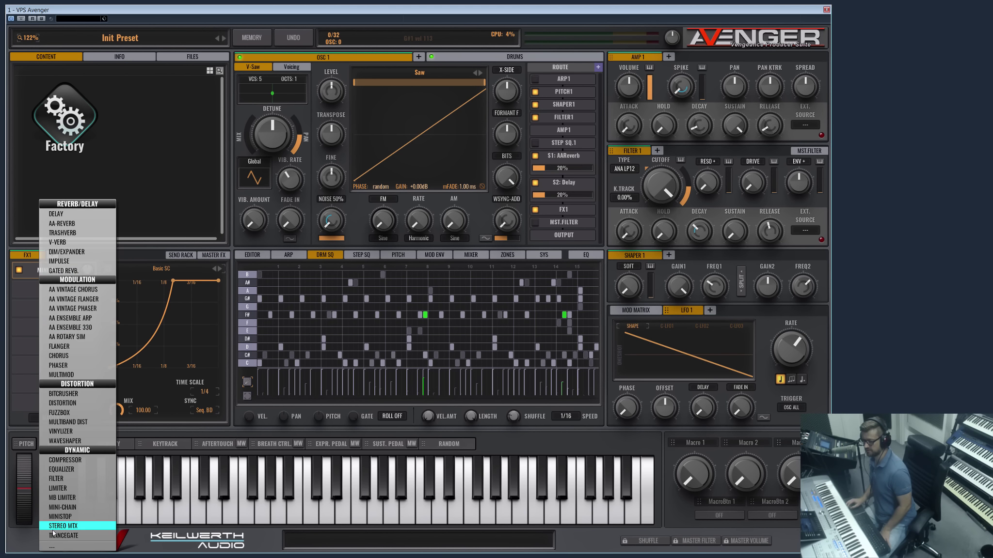
pyautogui.click(70, 518)
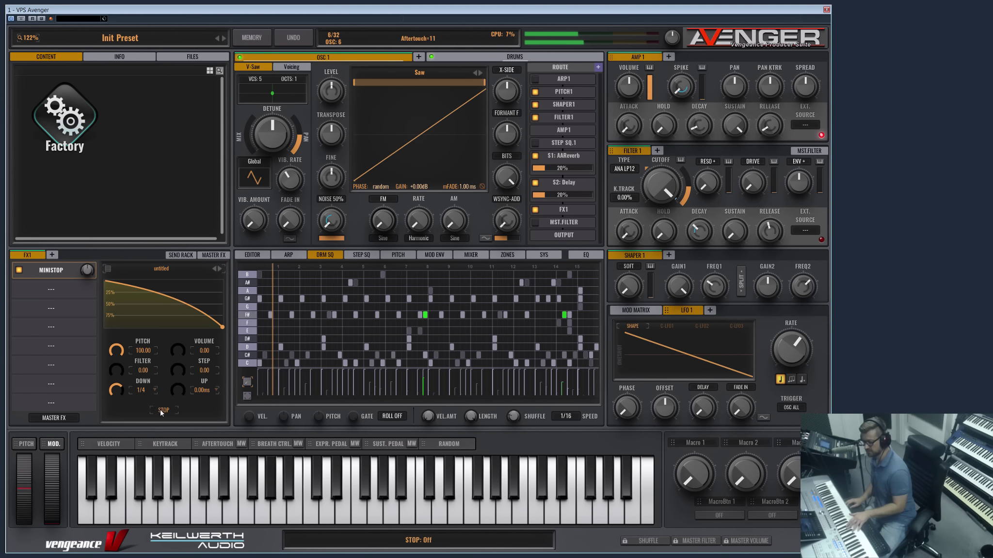
pyautogui.click(161, 410)
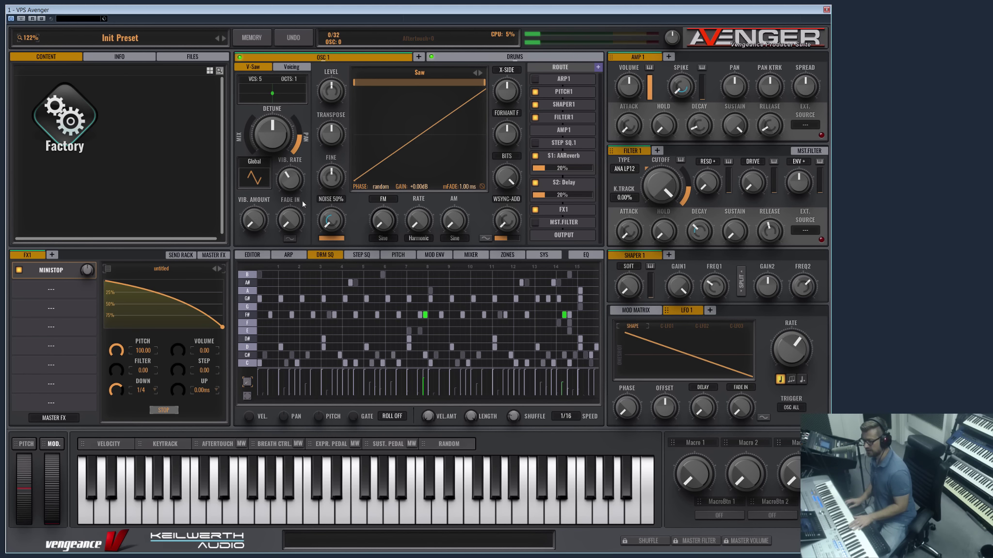
pyautogui.click(51, 275)
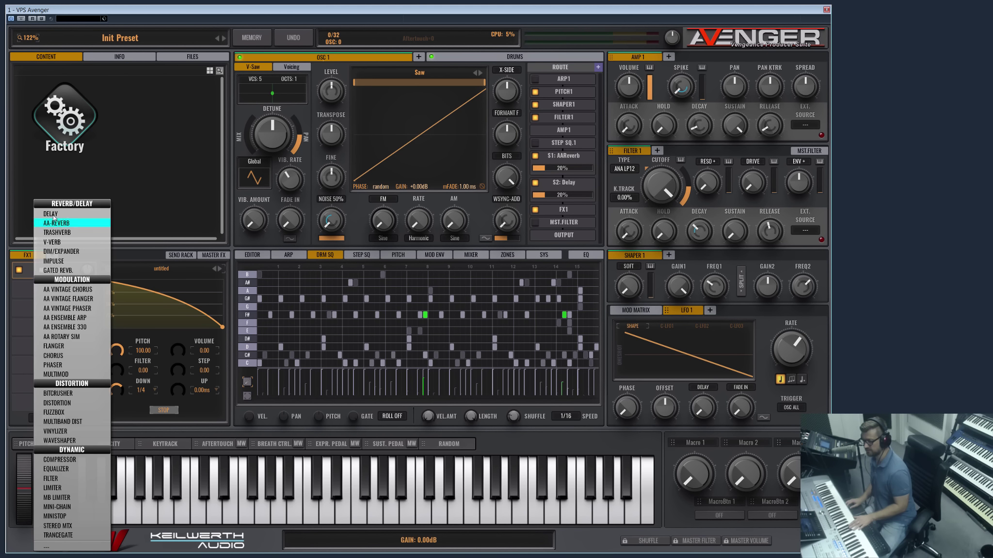
pyautogui.click(58, 548)
# Add a Mini-Chain, then a Ministop in the next slot, testing Stop and leaving it off.
pyautogui.click(213, 255)
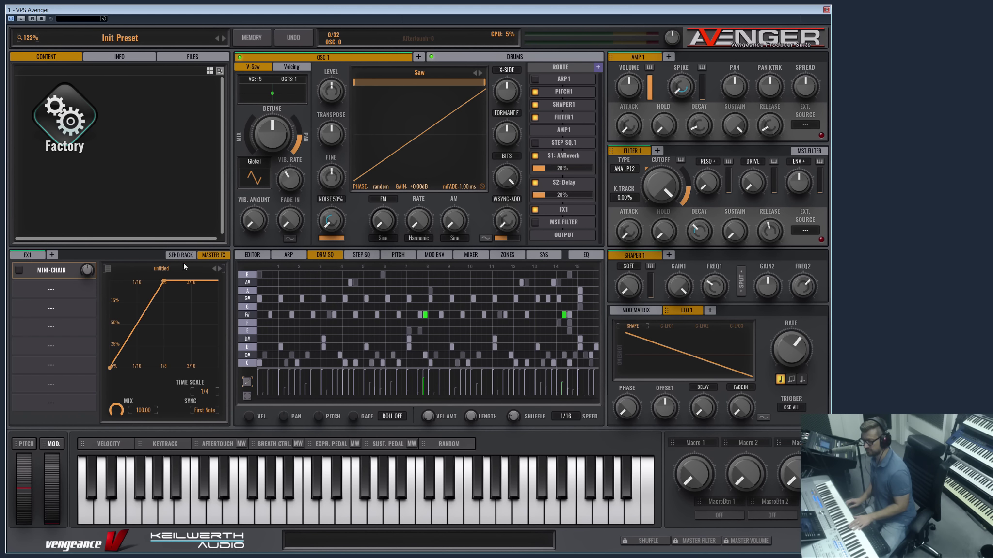
pyautogui.click(42, 290)
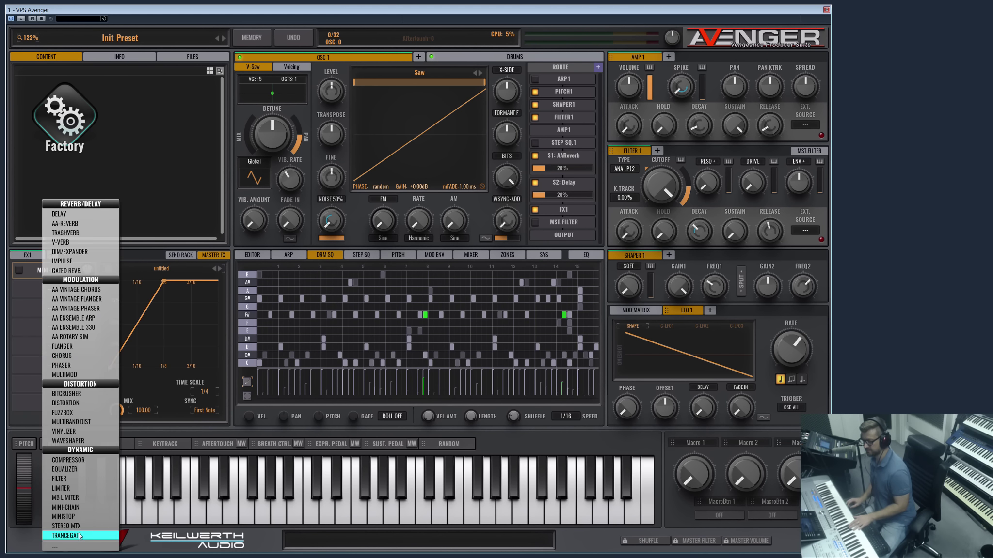
pyautogui.click(66, 507)
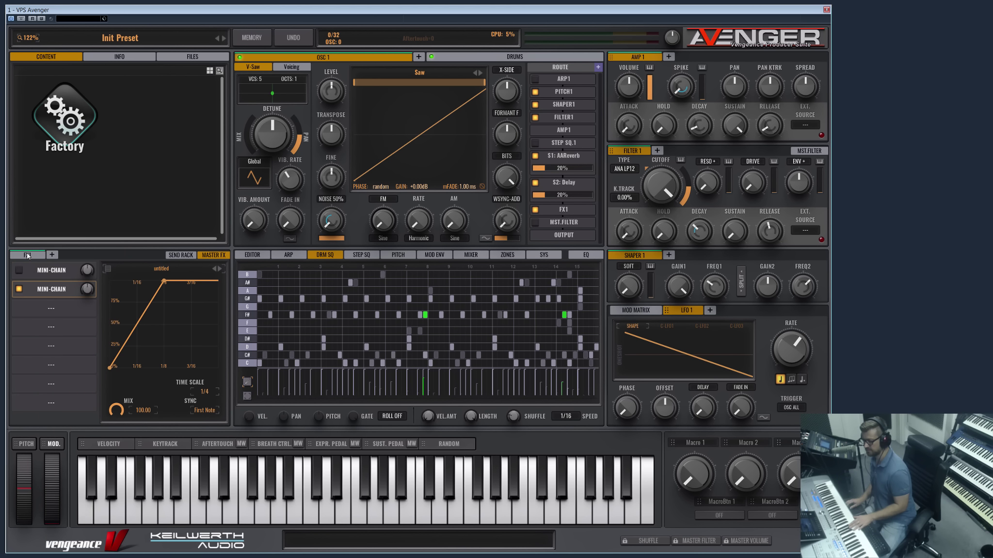
pyautogui.click(52, 290)
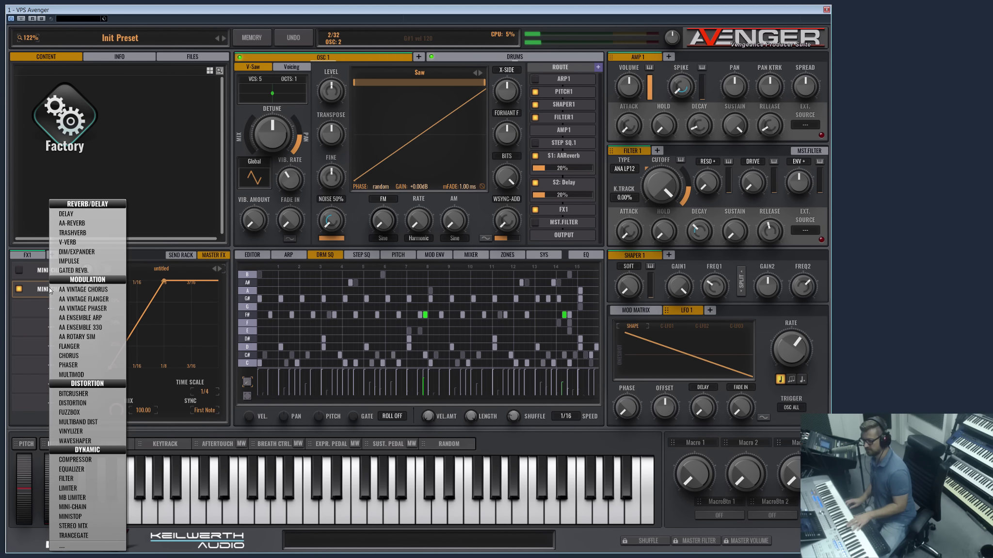
pyautogui.click(87, 516)
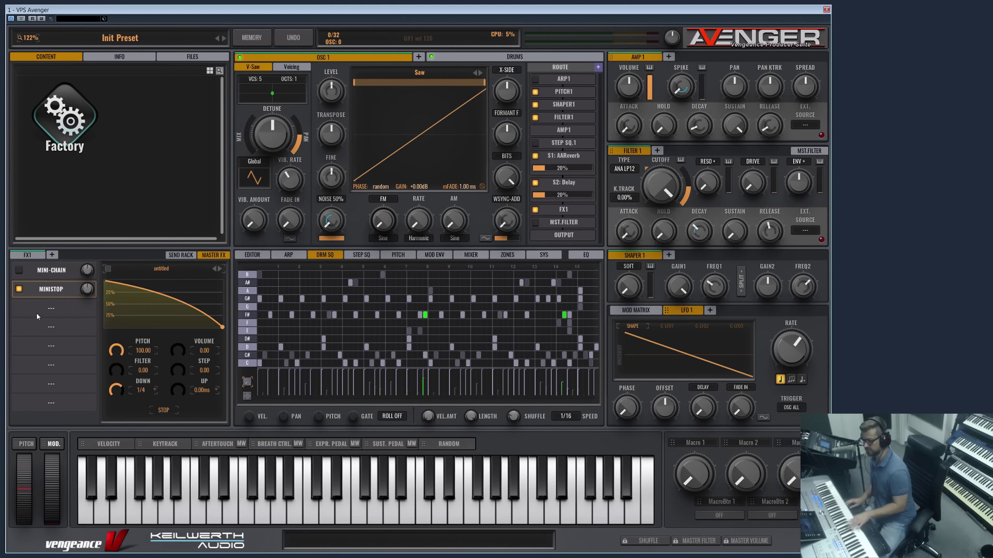
pyautogui.click(169, 412)
pyautogui.click(169, 412)
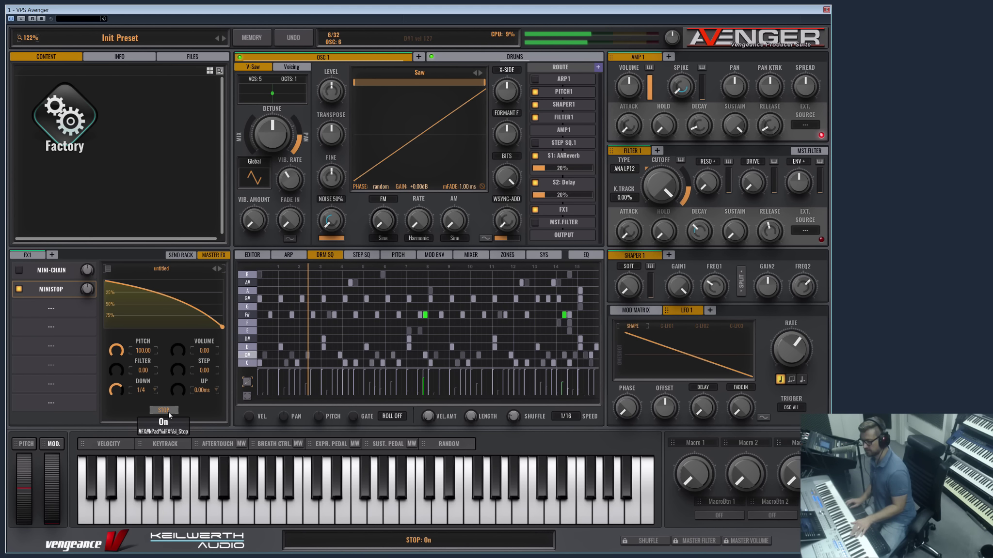
pyautogui.click(169, 412)
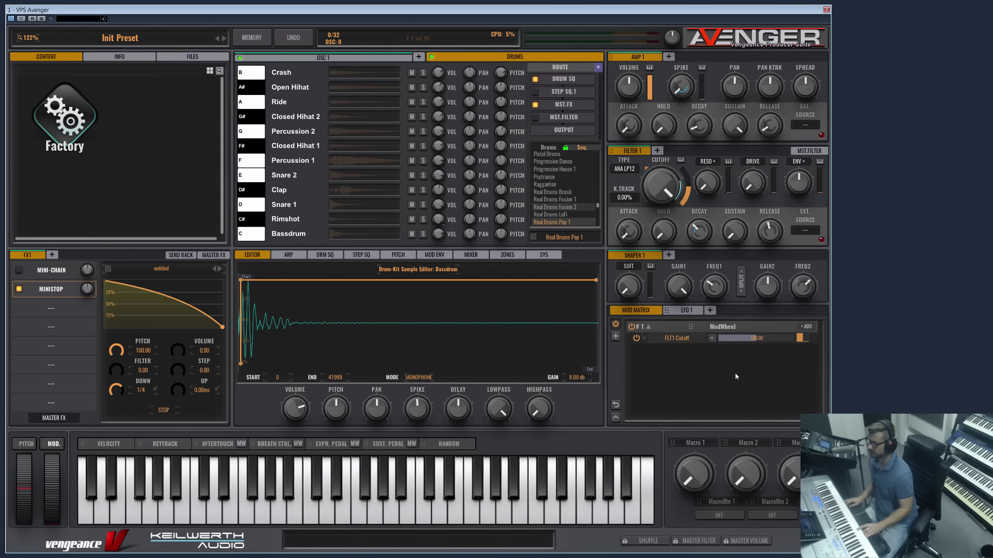
# Try a Stereo MTX in FX1's second slot, then remove it.
pyautogui.click(36, 289)
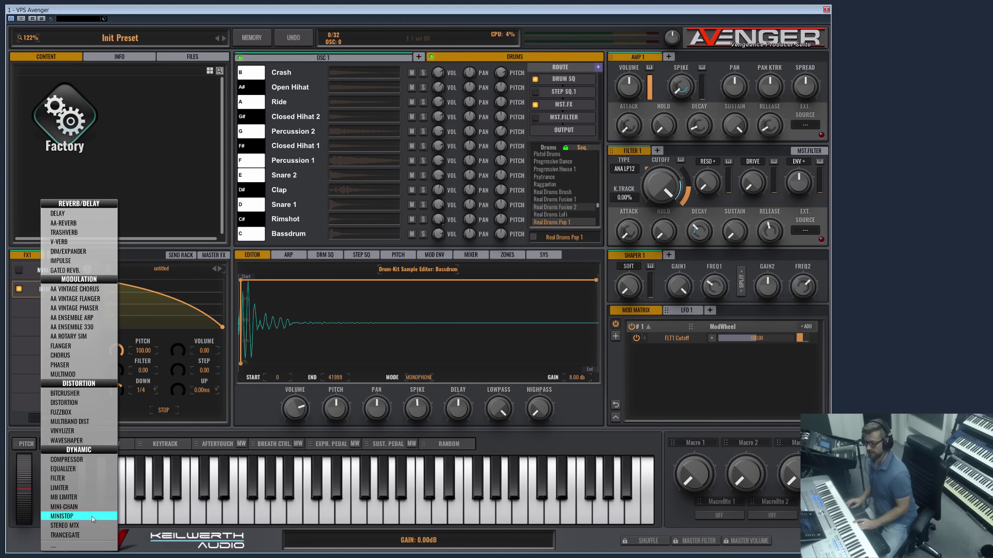
pyautogui.click(85, 527)
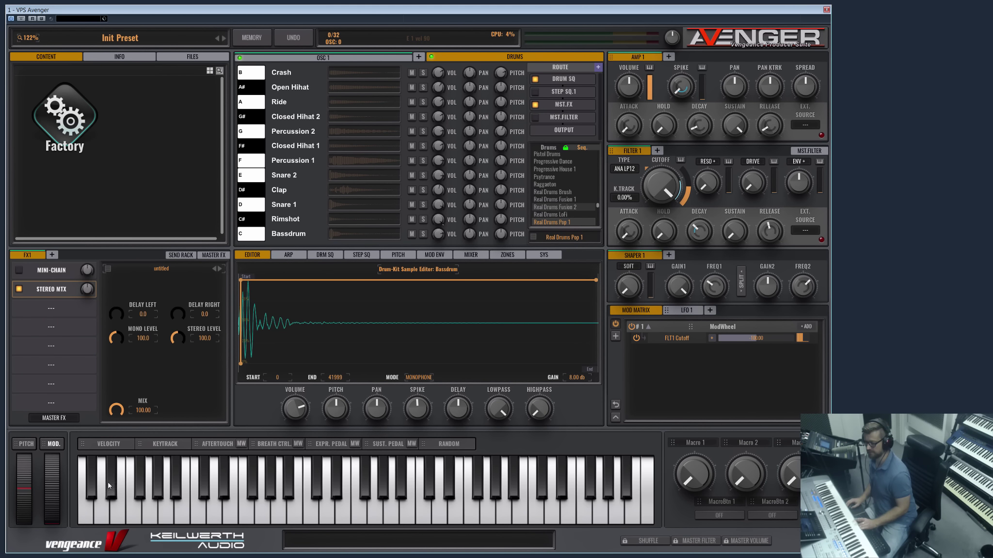
pyautogui.moveTo(178, 314)
pyautogui.mouseDown()
pyautogui.moveTo(182, 359)
pyautogui.moveTo(182, 282)
pyautogui.moveTo(182, 296)
pyautogui.mouseUp()
pyautogui.doubleClick(176, 323)
pyautogui.moveTo(117, 338); pyautogui.dragTo(106, 429)
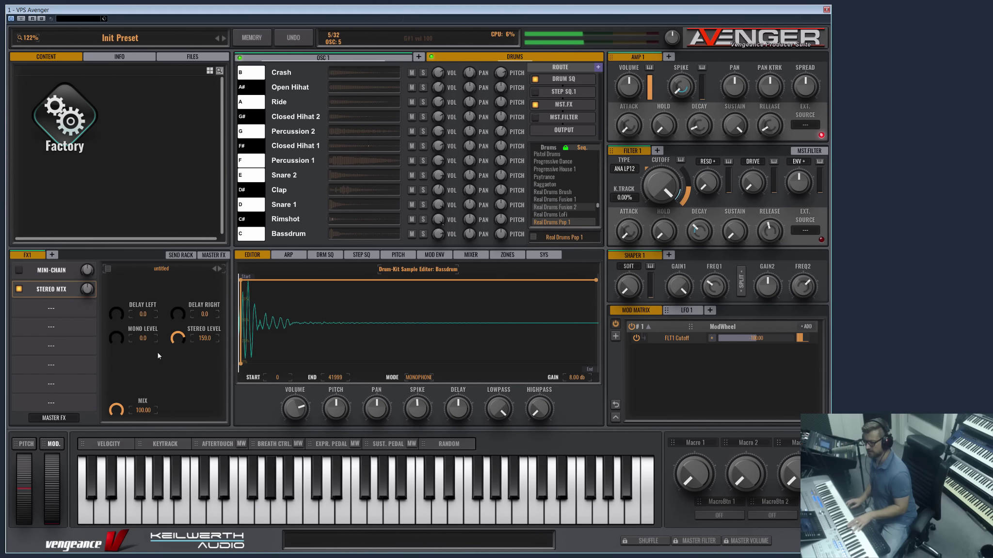
pyautogui.click(49, 289)
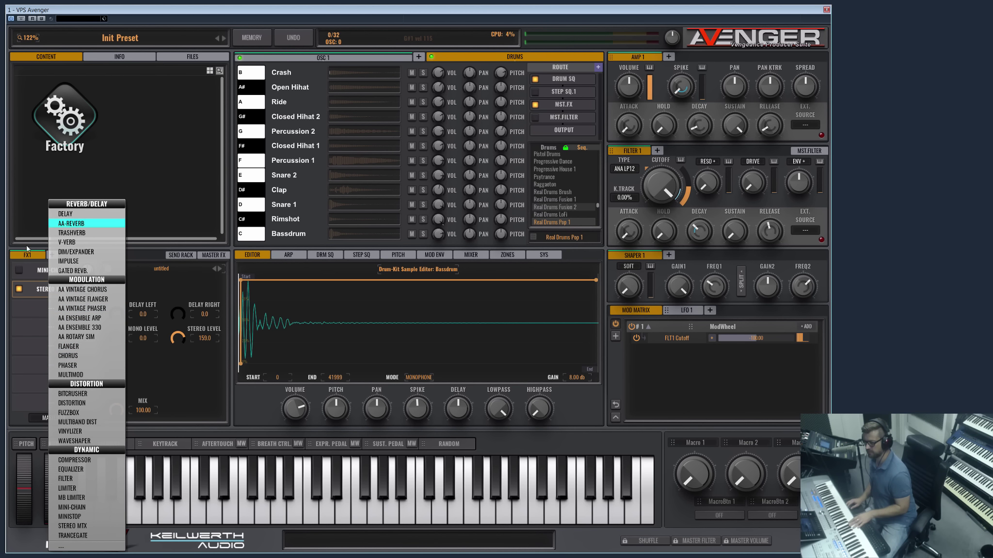
pyautogui.click(84, 548)
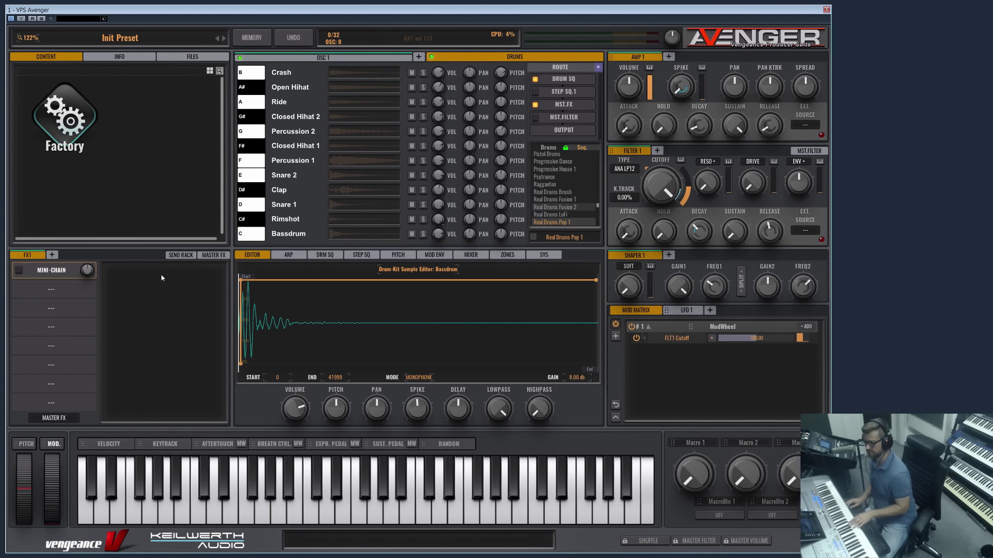
# Add a Stereo MTX after the master Equalizer with Delay Right 0, Mono Level 37.7, Stereo Level 200.
pyautogui.click(205, 259)
pyautogui.click(61, 296)
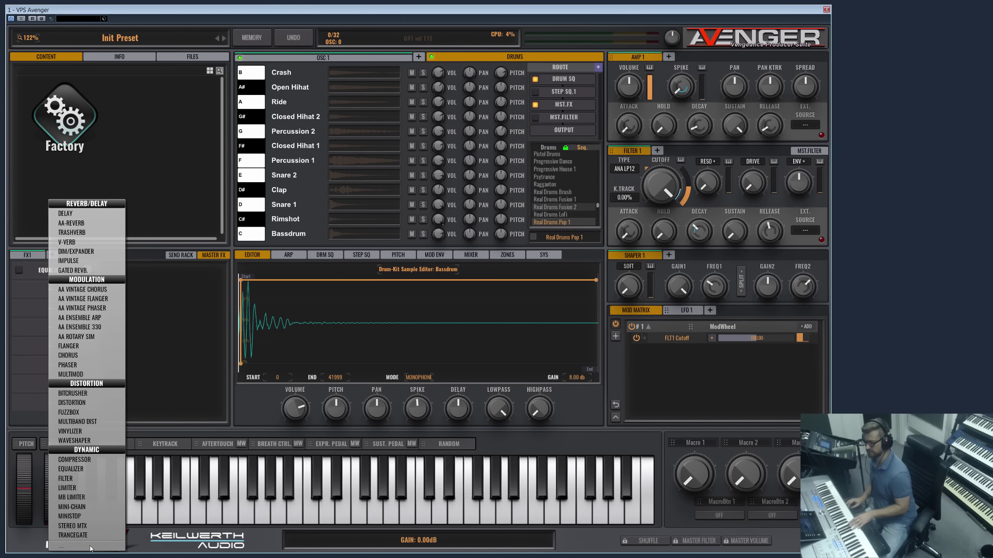
pyautogui.click(87, 527)
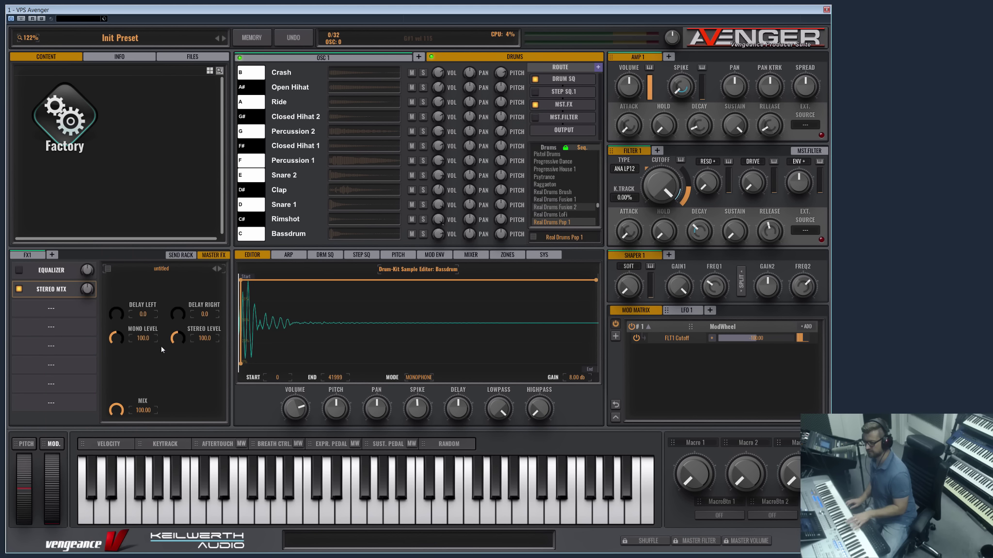
pyautogui.moveTo(186, 279); pyautogui.dragTo(177, 372)
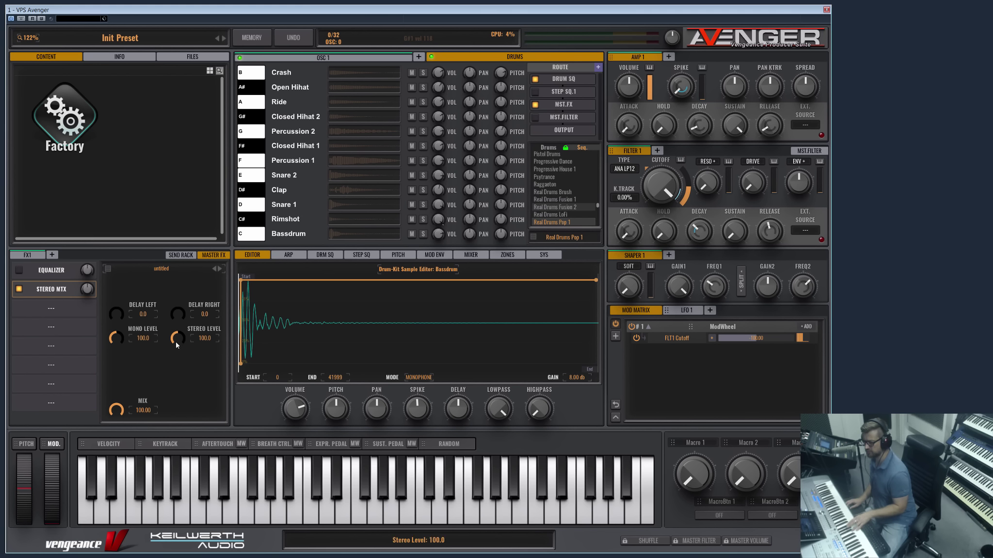
pyautogui.moveTo(176, 345)
pyautogui.mouseDown()
pyautogui.moveTo(170, 331)
pyautogui.moveTo(170, 354)
pyautogui.mouseUp()
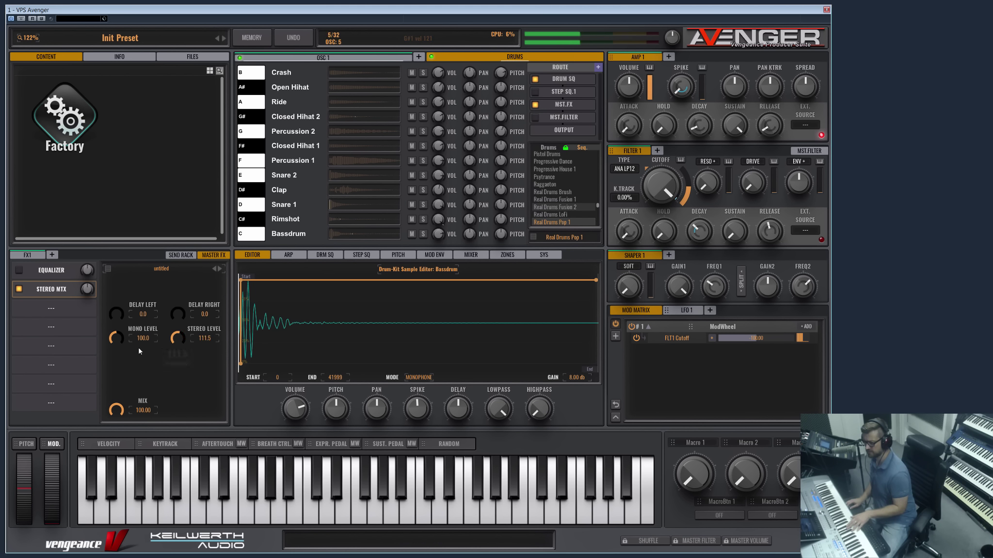
pyautogui.moveTo(116, 338); pyautogui.dragTo(122, 427)
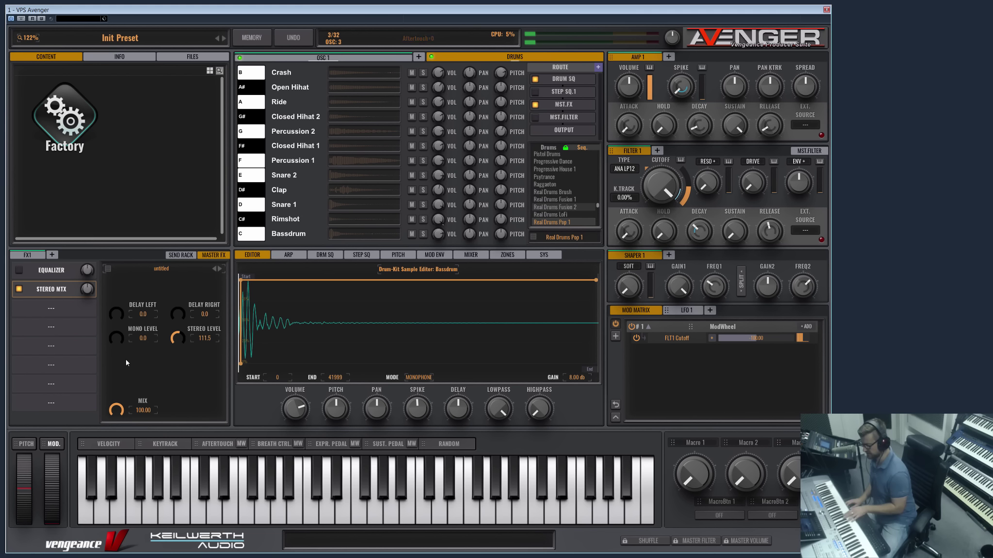
pyautogui.moveTo(116, 338)
pyautogui.mouseDown()
pyautogui.moveTo(116, 317)
pyautogui.moveTo(118, 328)
pyautogui.mouseUp()
pyautogui.moveTo(178, 337); pyautogui.dragTo(189, 463)
pyautogui.moveTo(119, 343); pyautogui.dragTo(193, 265)
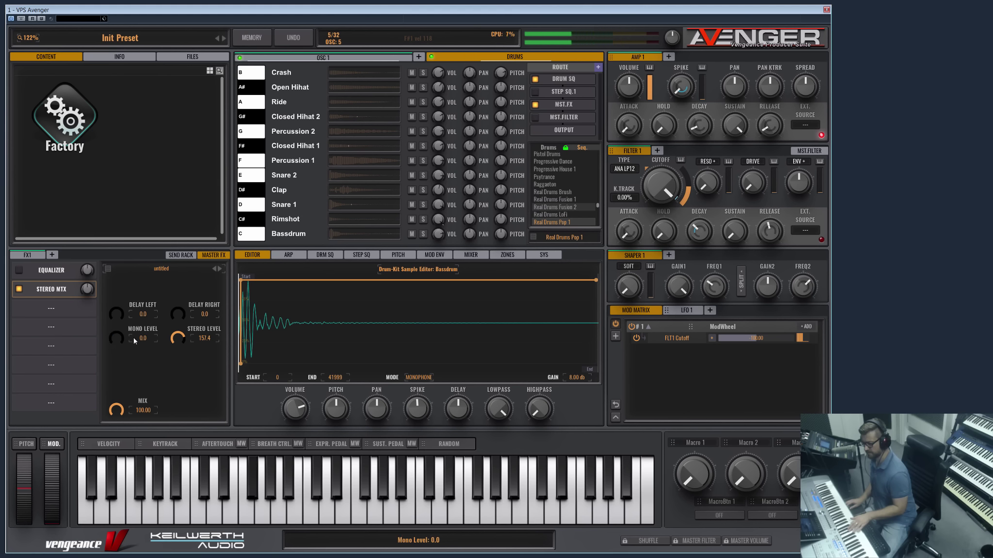
pyautogui.moveTo(129, 336); pyautogui.dragTo(174, 271)
pyautogui.click(48, 291)
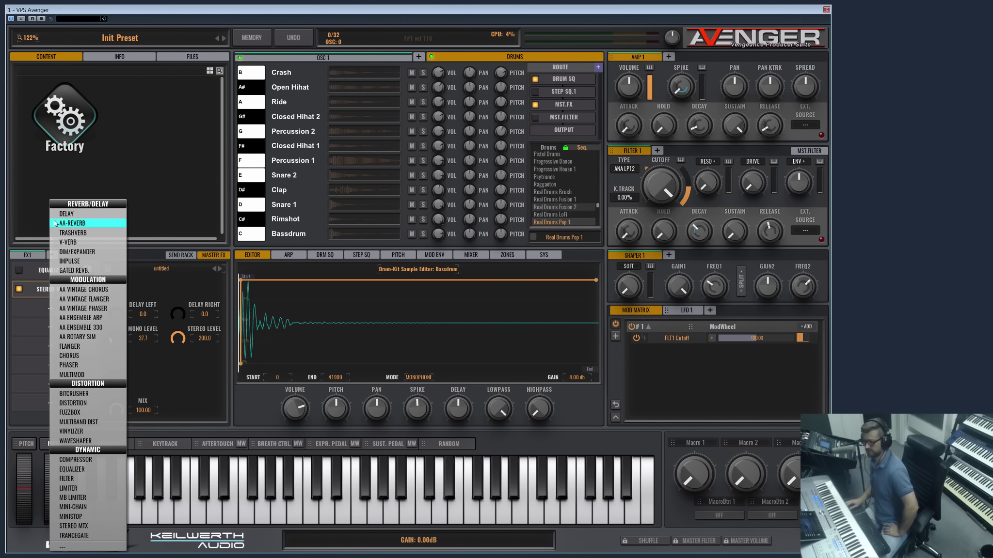
# Add the FX2 and FX3 insert buses.
pyautogui.click(192, 373)
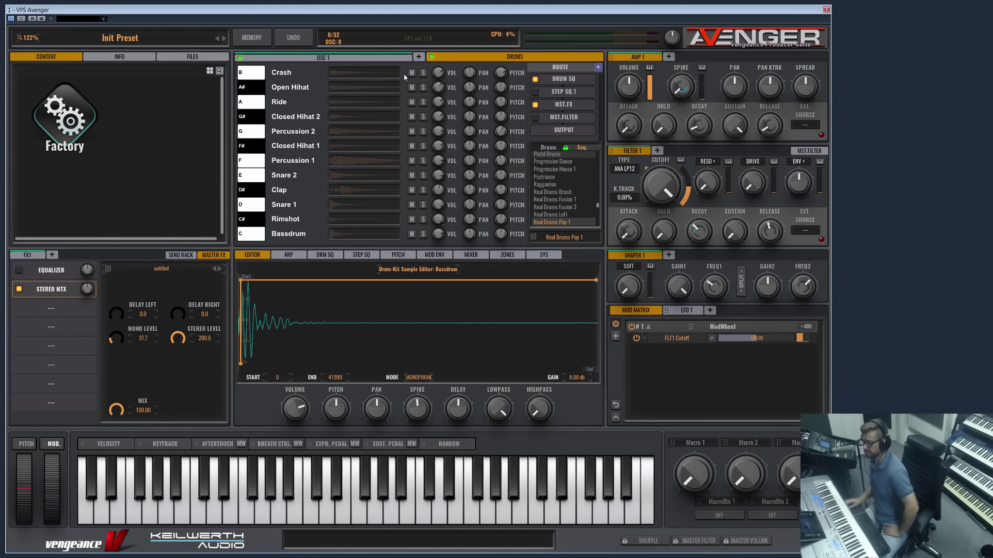
pyautogui.click(566, 105)
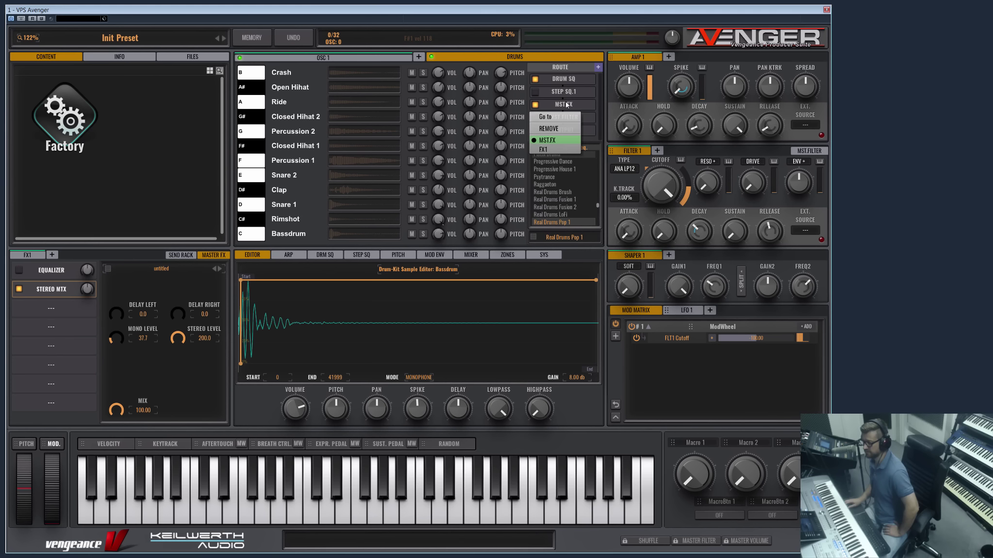
pyautogui.click(52, 255)
pyautogui.click(88, 256)
pyautogui.click(566, 105)
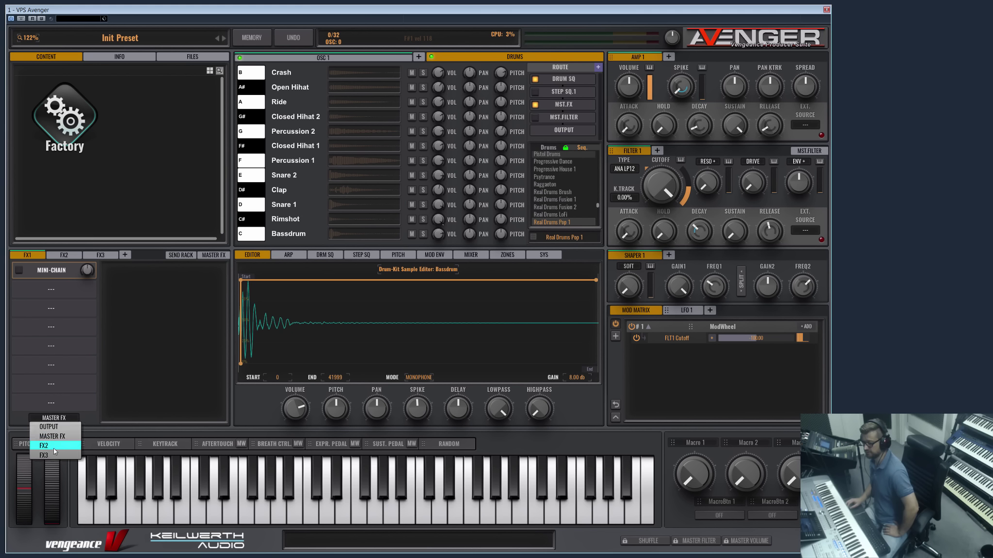
# Route FX1 into FX2, FX2 into FX3, FX3 into FX4, and FX4 out to Master FX.
pyautogui.click(55, 446)
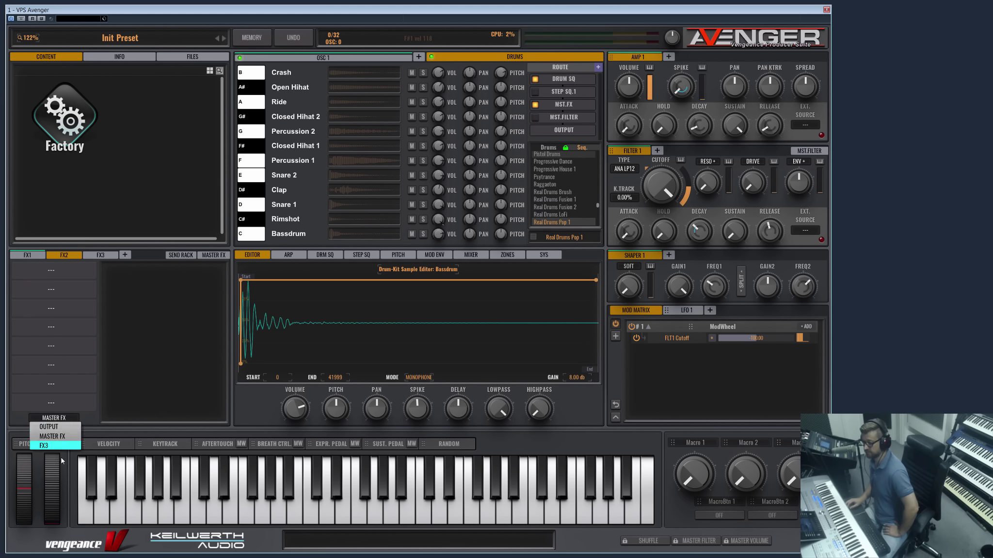
pyautogui.click(46, 449)
pyautogui.click(47, 448)
pyautogui.click(53, 417)
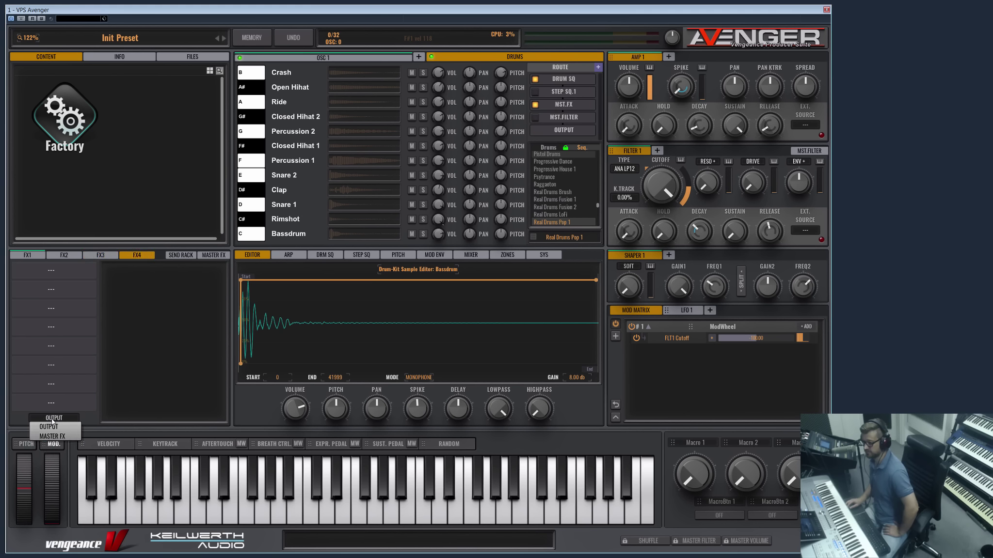
pyautogui.click(60, 436)
pyautogui.click(221, 255)
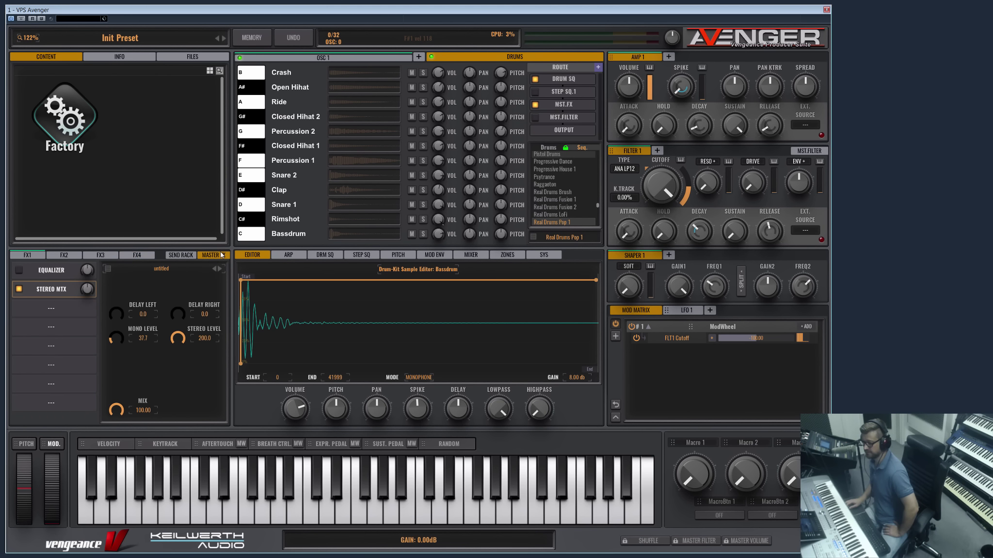
pyautogui.click(35, 259)
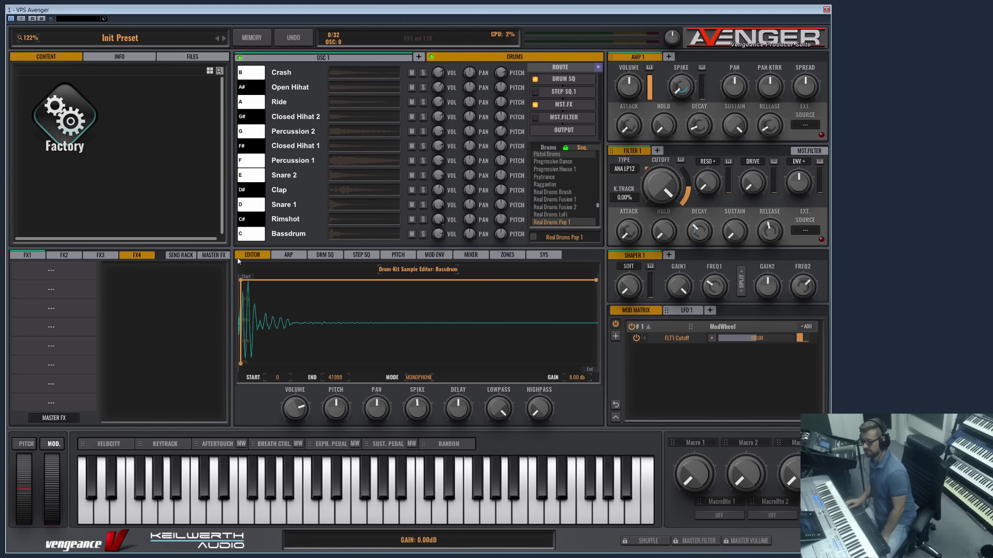
# Add an AA Vintage Flanger to the empty FX1 slot after the Mini-Chain.
pyautogui.click(214, 256)
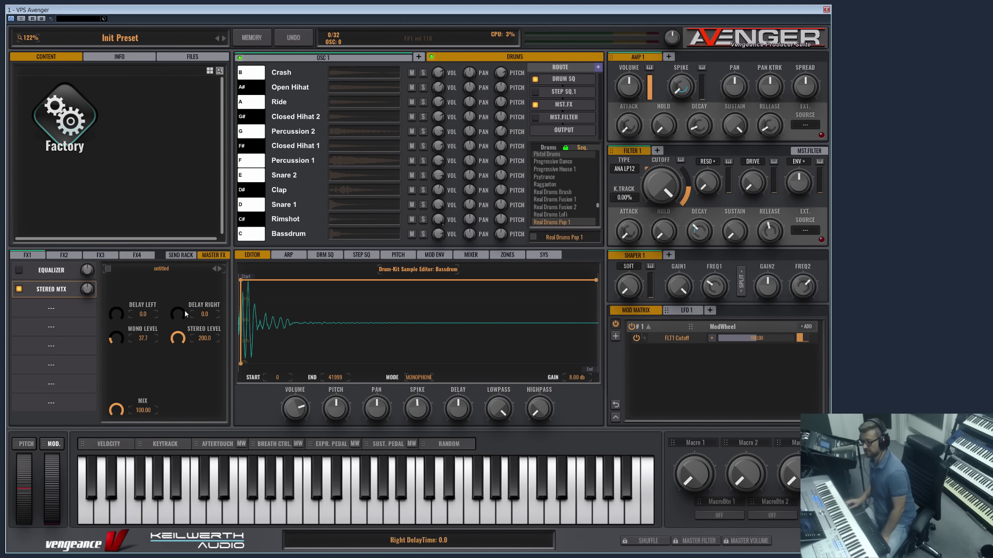
pyautogui.click(45, 256)
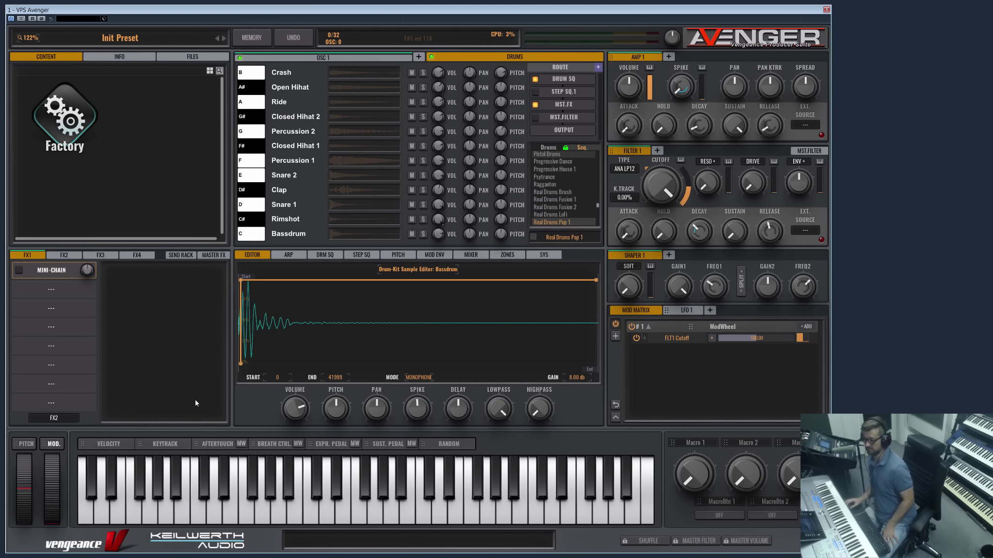
pyautogui.click(75, 256)
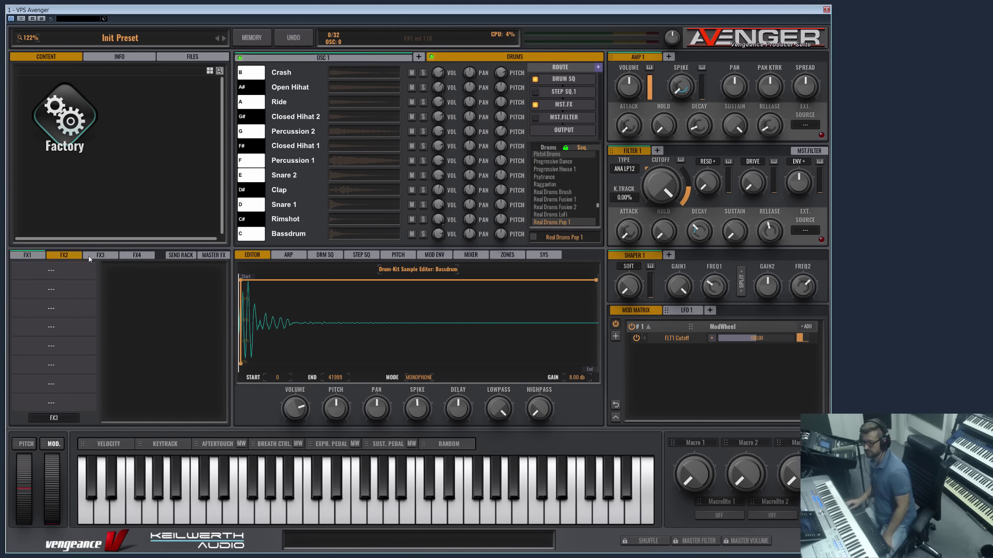
pyautogui.click(42, 255)
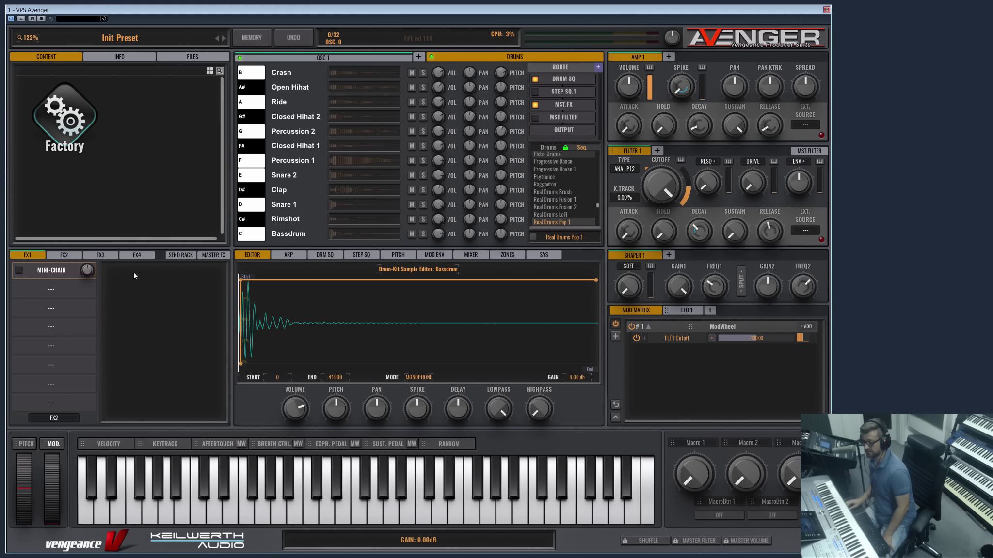
pyautogui.click(65, 292)
pyautogui.click(102, 299)
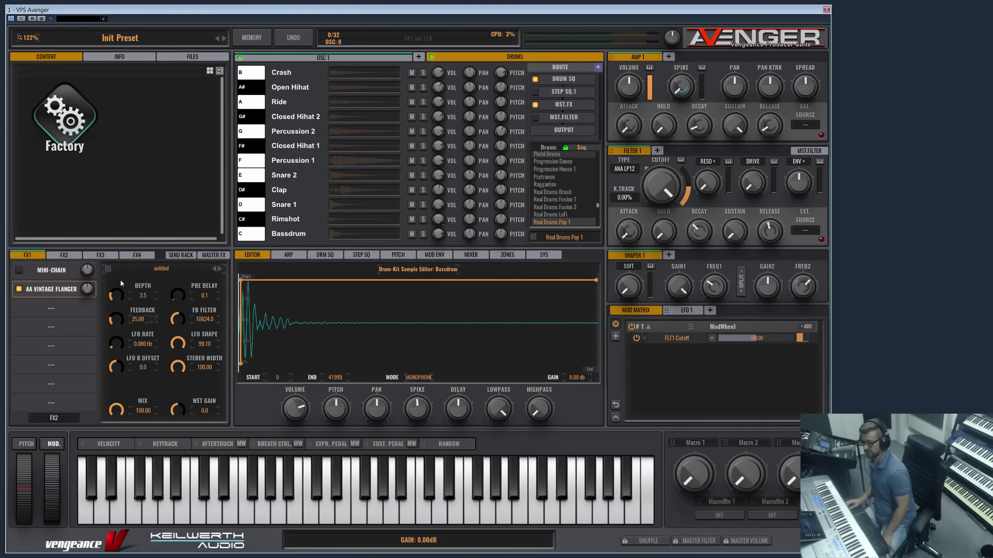
# Link LFO 1 to the flanger's Stereo Width, leaving its preset unchanged.
pyautogui.click(173, 273)
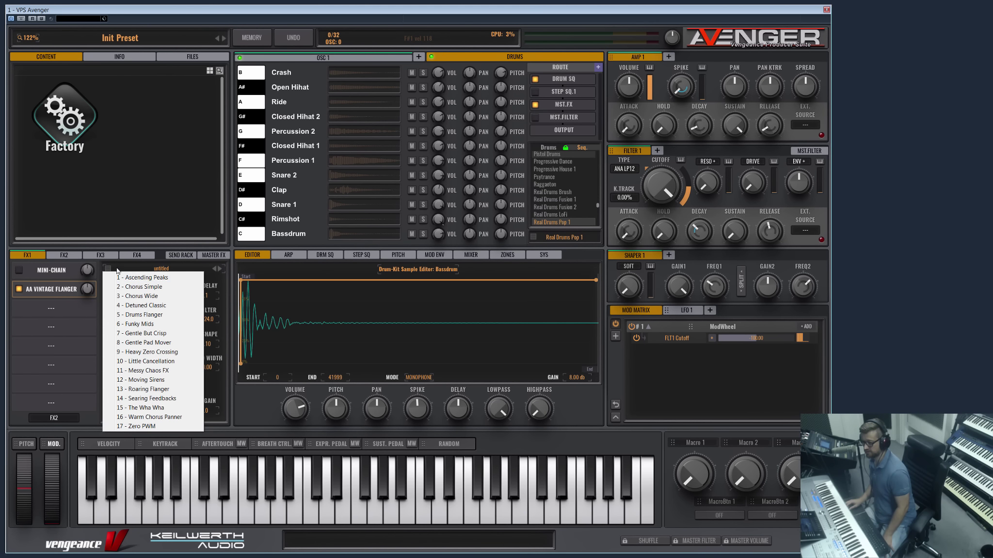
pyautogui.click(108, 269)
pyautogui.click(102, 304)
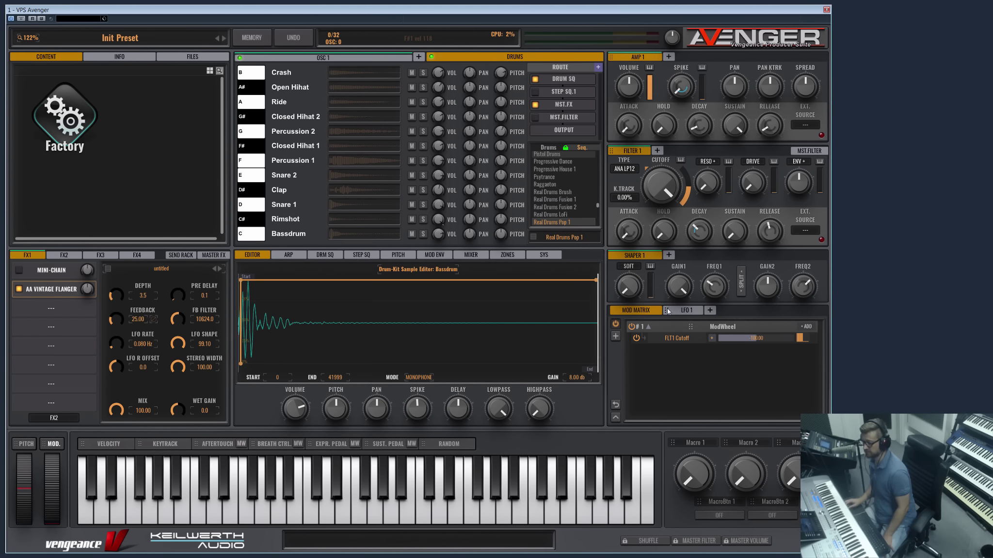
pyautogui.moveTo(667, 311); pyautogui.dragTo(117, 410)
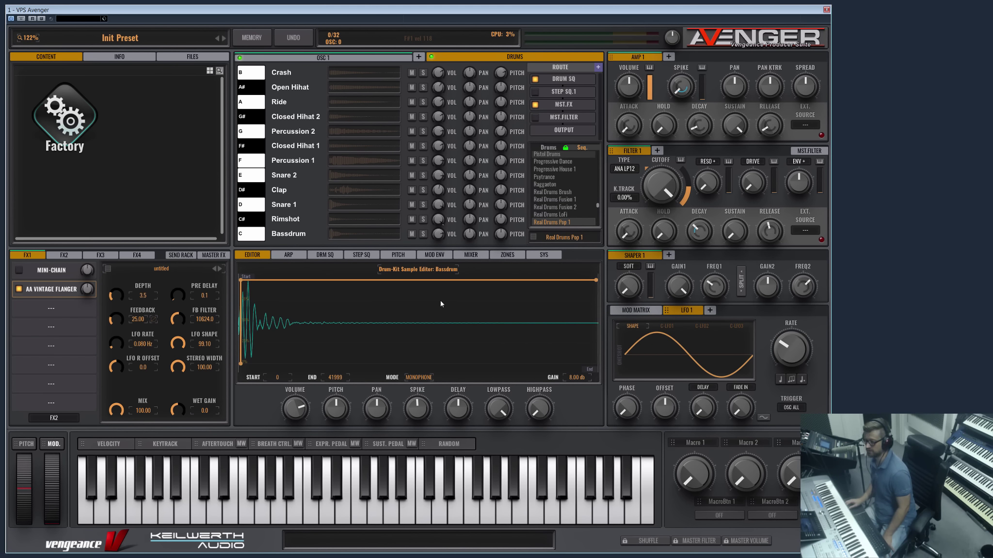